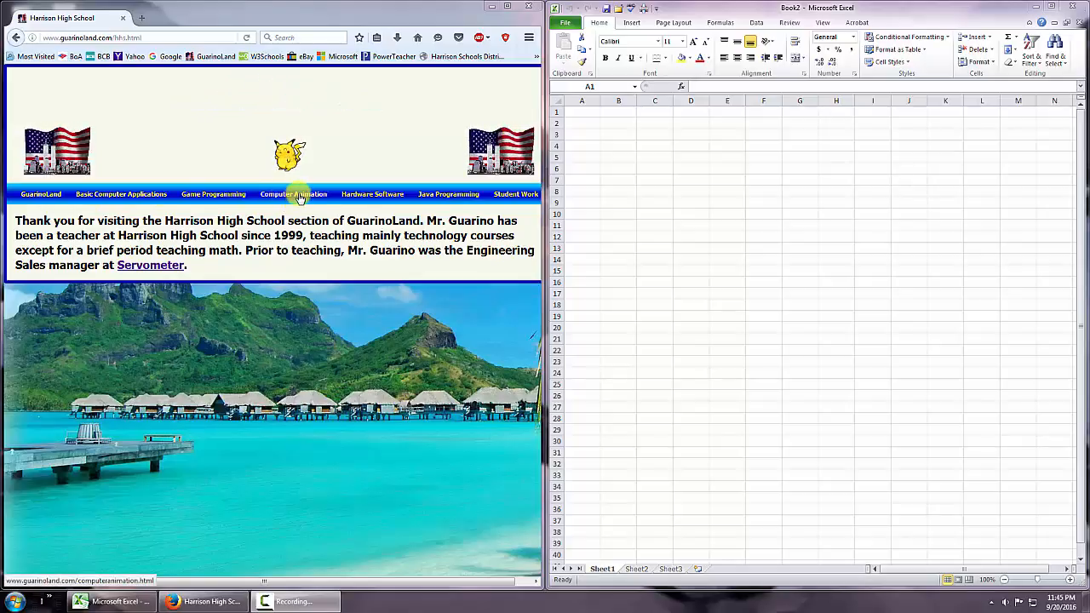
Go to the Basic Computer Applications page and open the Summer Sales Data instructions for Assignment 3.
left_click(126, 196)
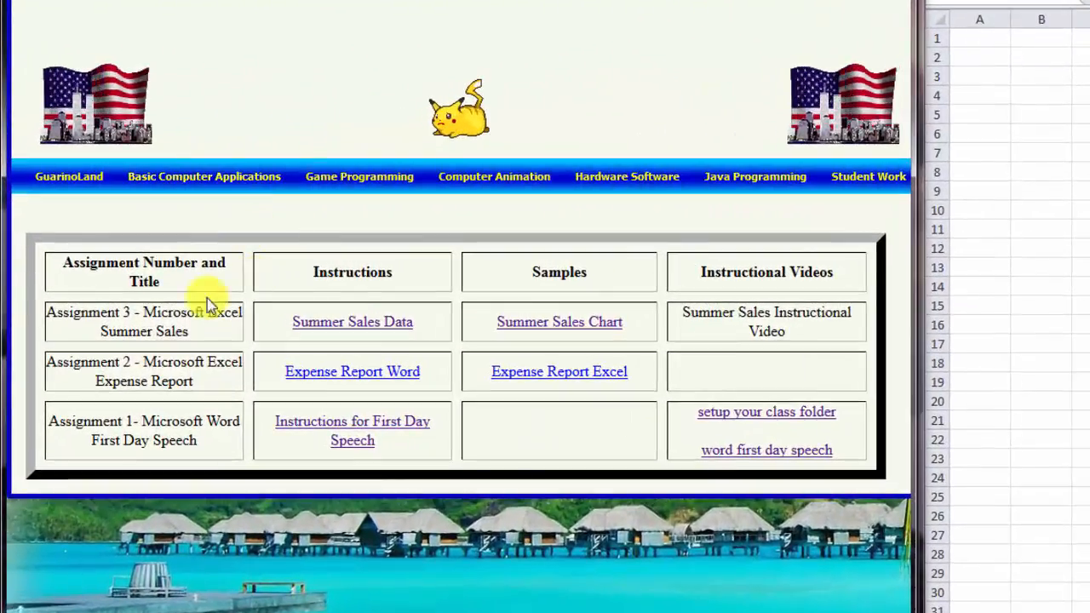
left_click_drag(62, 313, 214, 343)
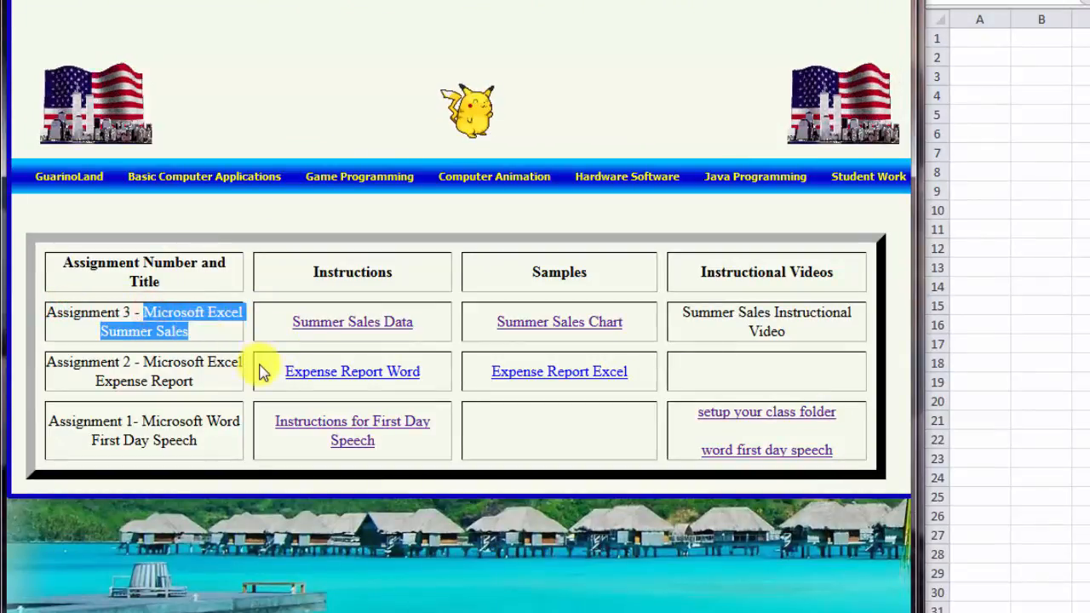
left_click(368, 323)
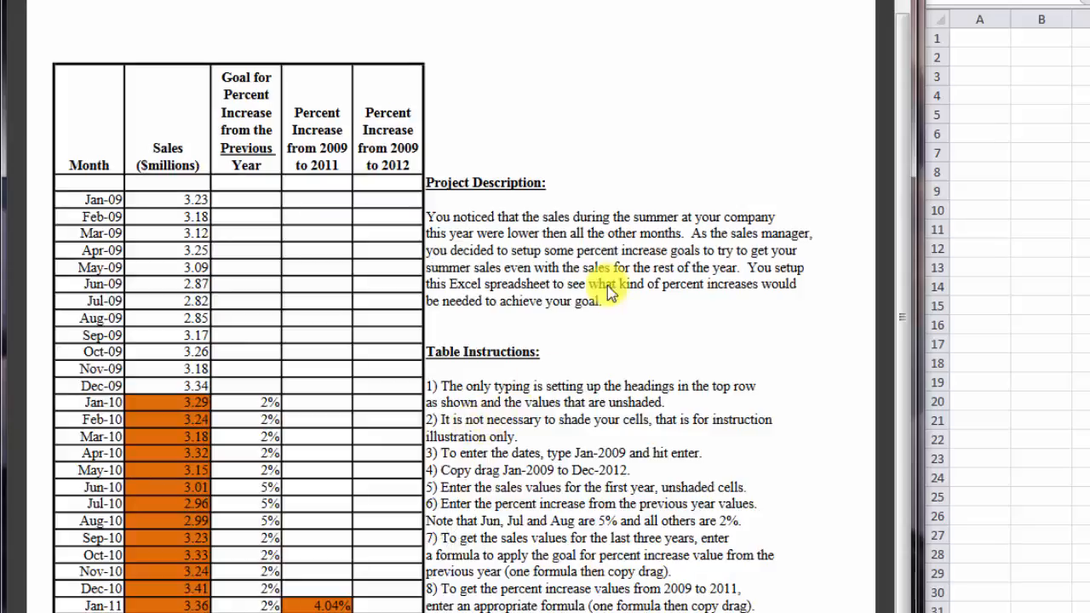
Review the project description and table instructions, and change the Windows color scheme to Windows 7 Basic.
left_click(904, 86)
left_click_drag(904, 86, 904, 114)
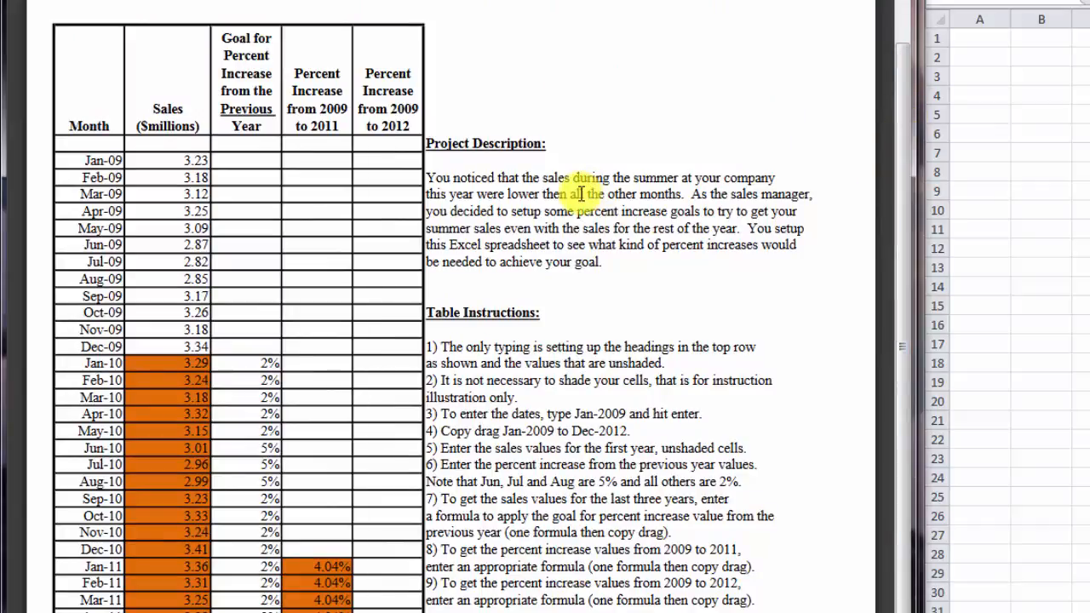
left_click_drag(456, 146, 492, 143)
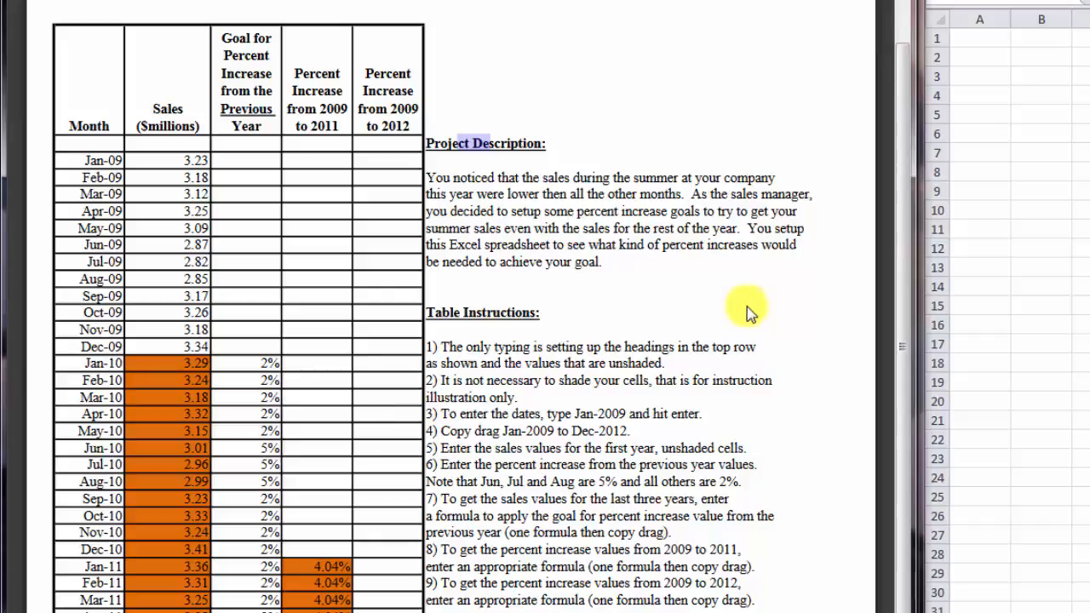
scroll(630, 311, "down", 3)
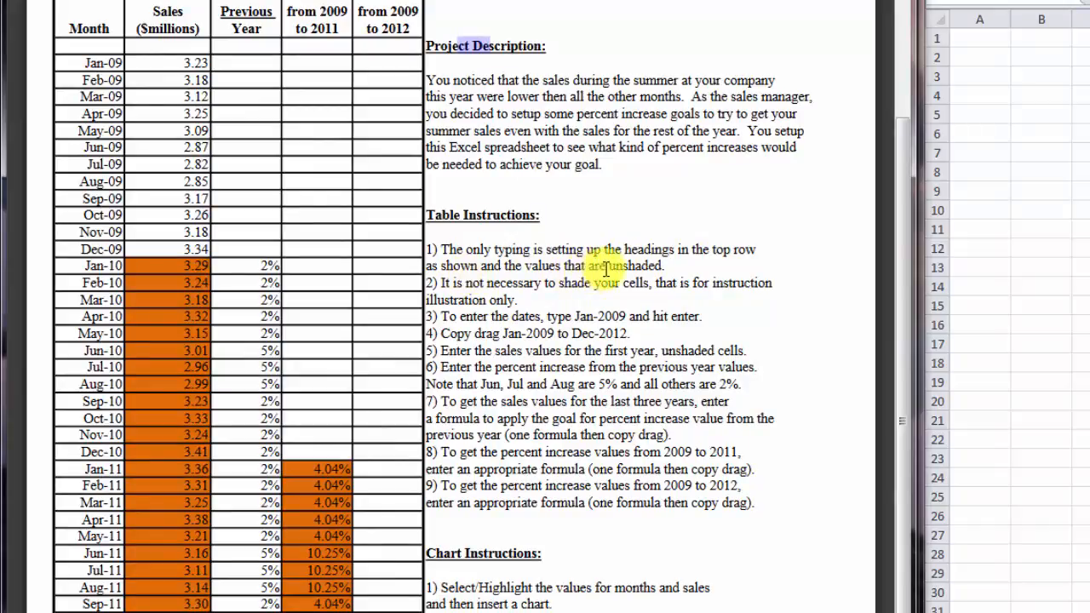
scroll(630, 273, "up", 1)
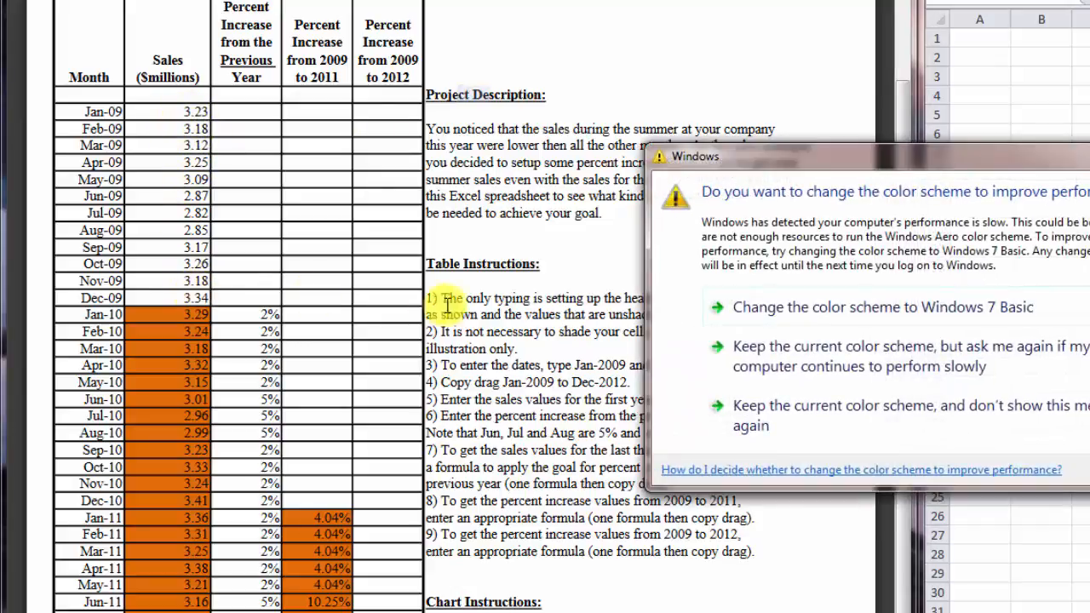
left_click(854, 311)
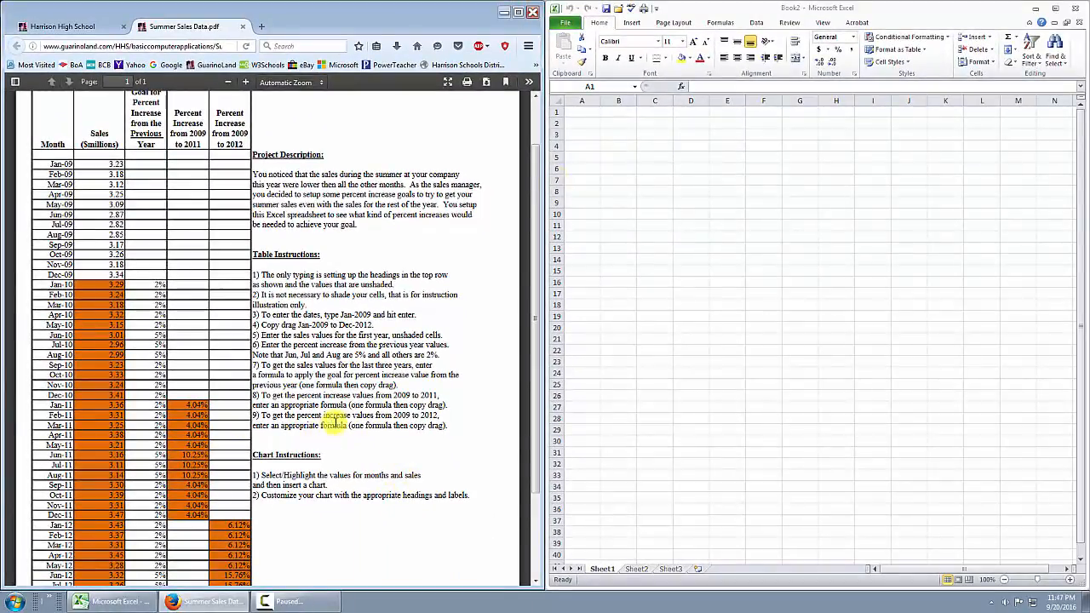
Switch to Excel and open the recent workbook Summer Sales File for Instructional Training Video.xlsx.
left_click(573, 23)
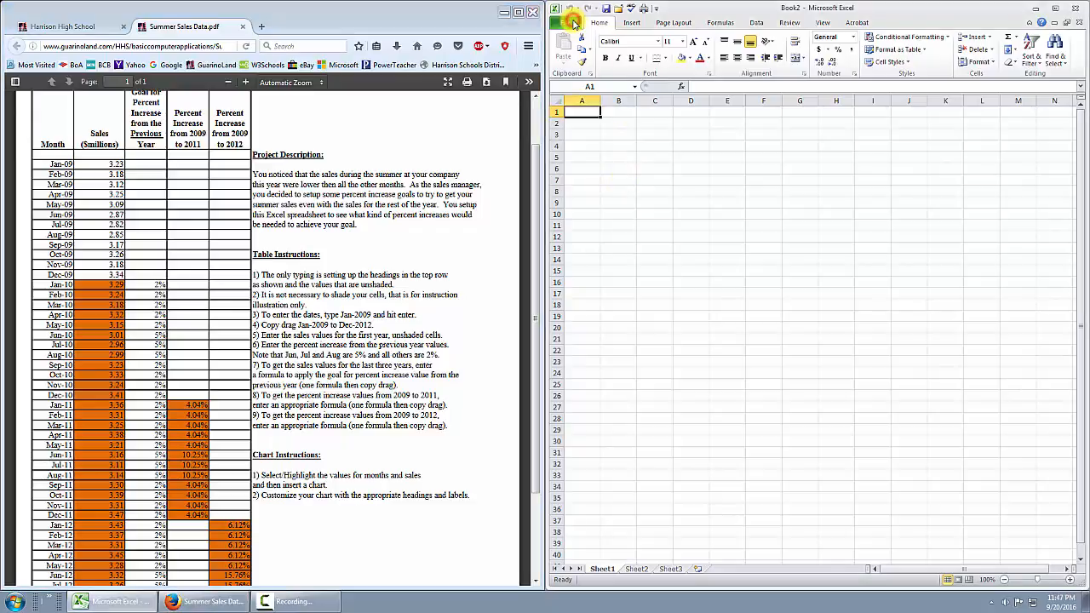
left_click(574, 23)
left_click(572, 147)
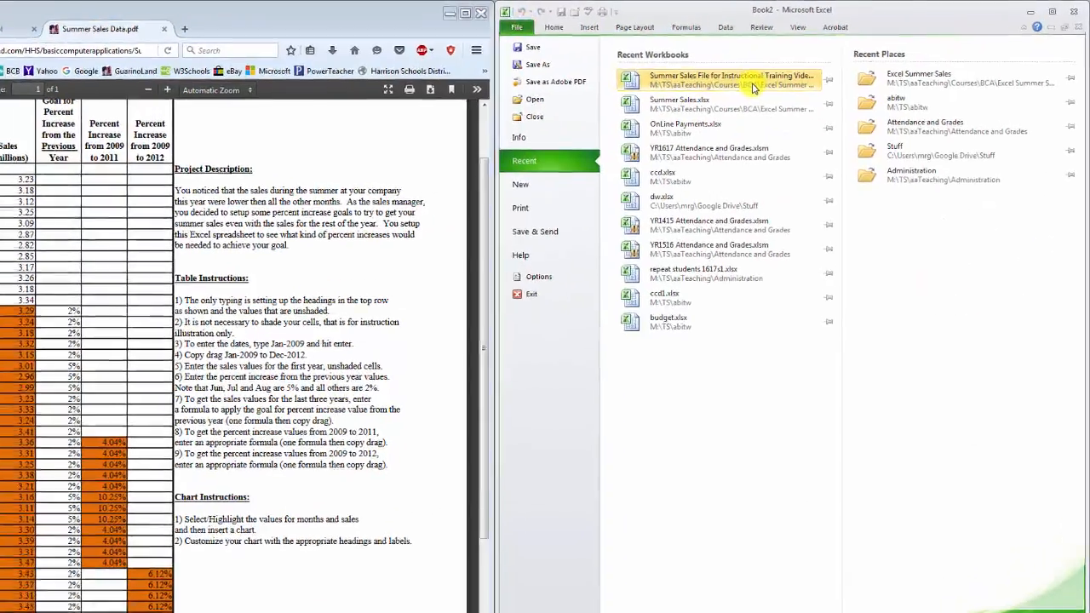
left_click(751, 75)
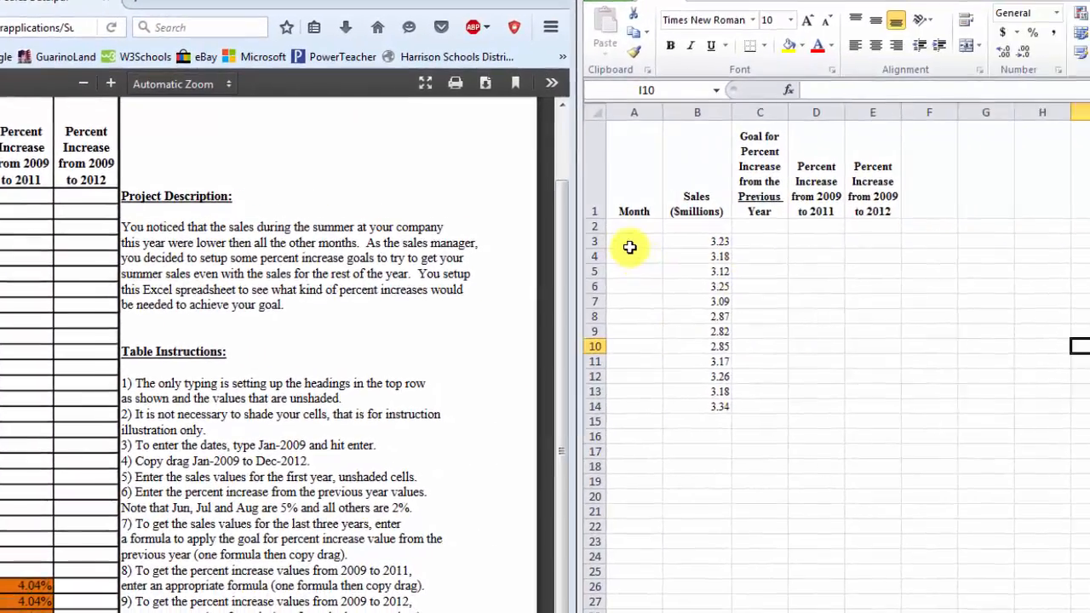
Enter Jan 2009 as the first month in cell A3.
left_click(880, 248)
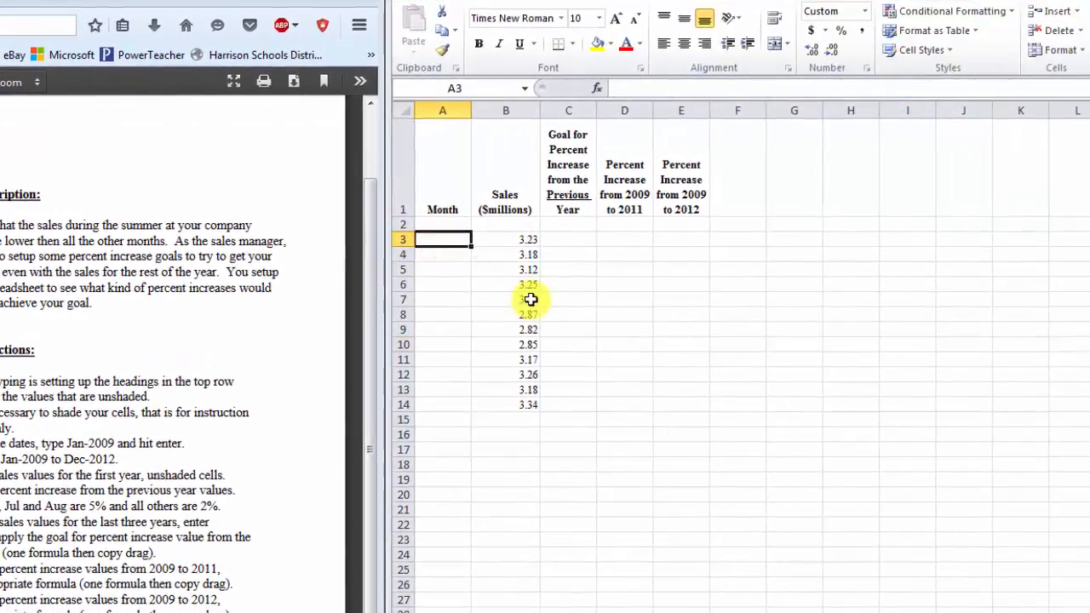
type("Ja")
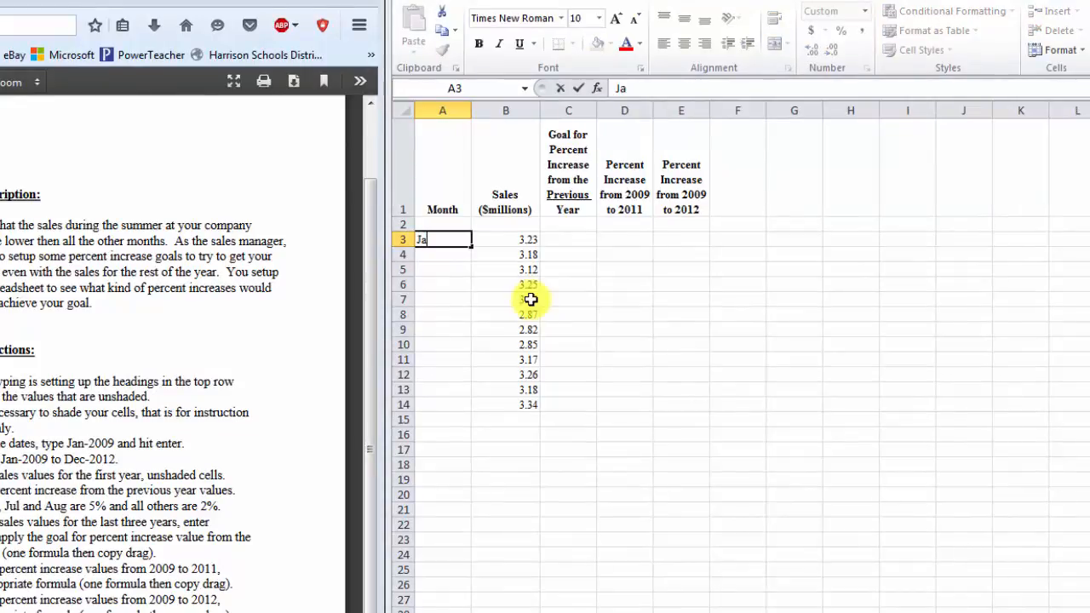
type("n 2009")
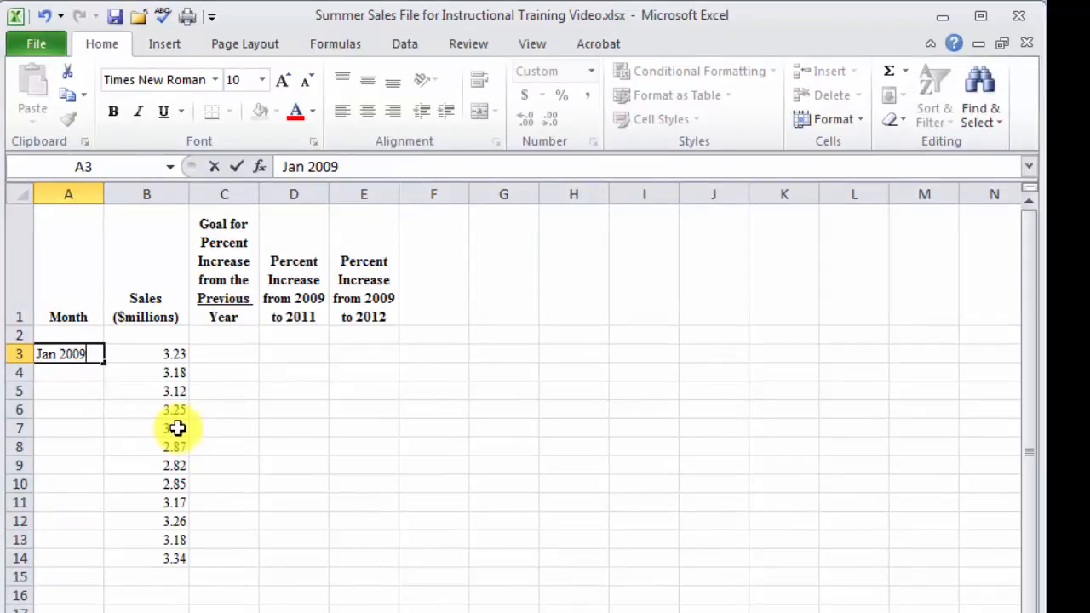
key("Return")
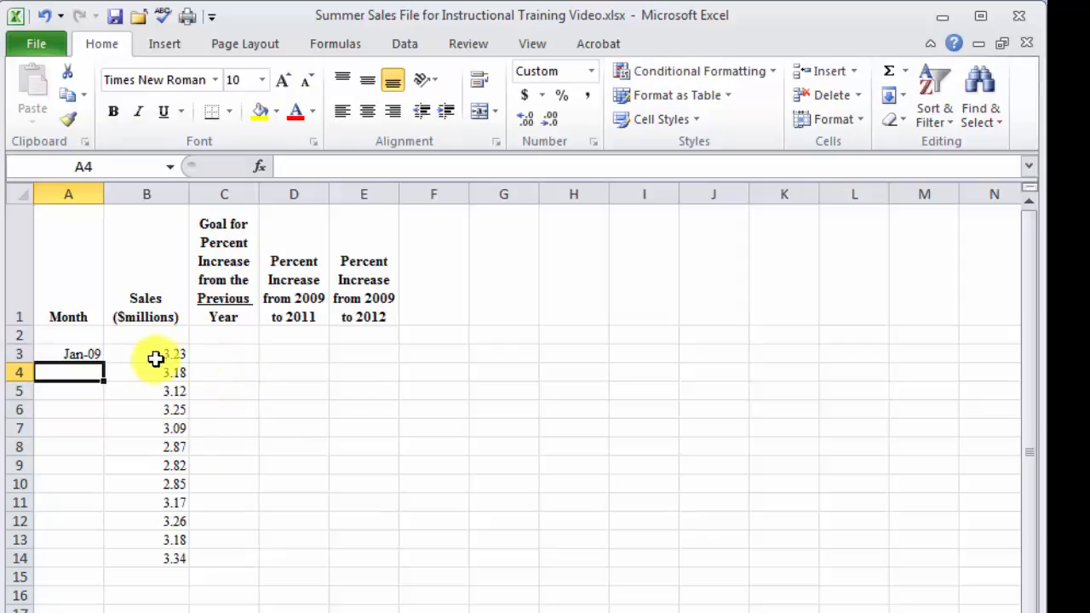
Fill the month series from A3 down to A50, ending at Dec-12.
left_click(82, 353)
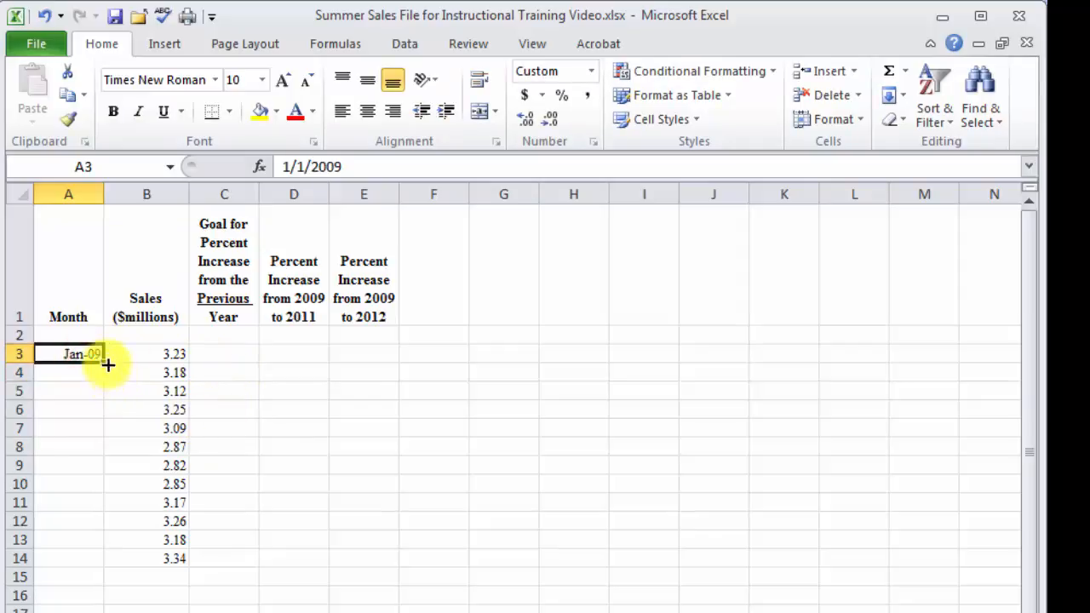
left_click_drag(102, 361, 137, 612)
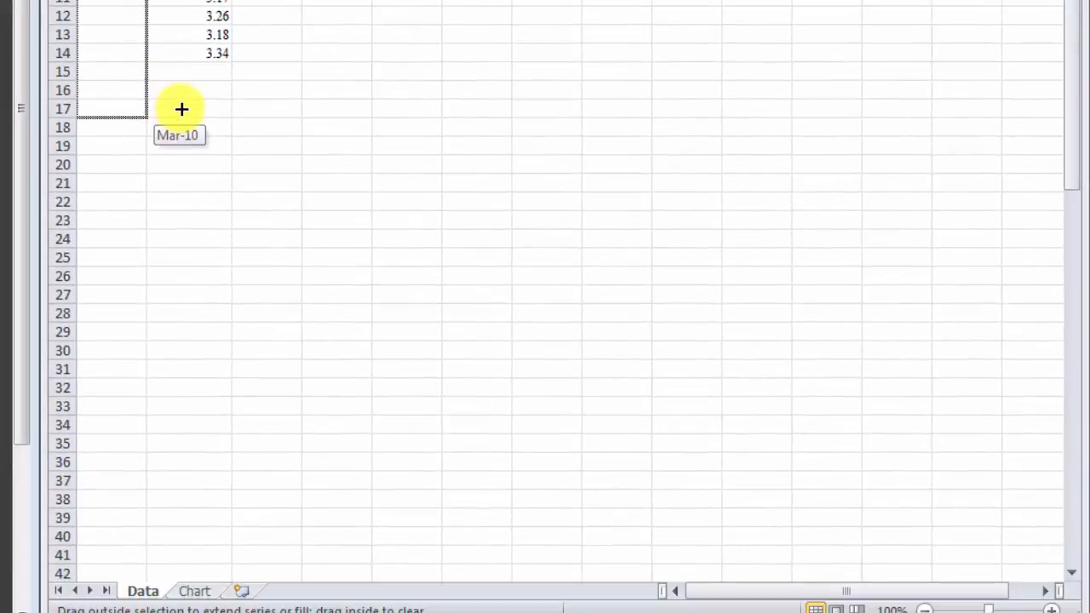
left_click_drag(181, 109, 157, 487)
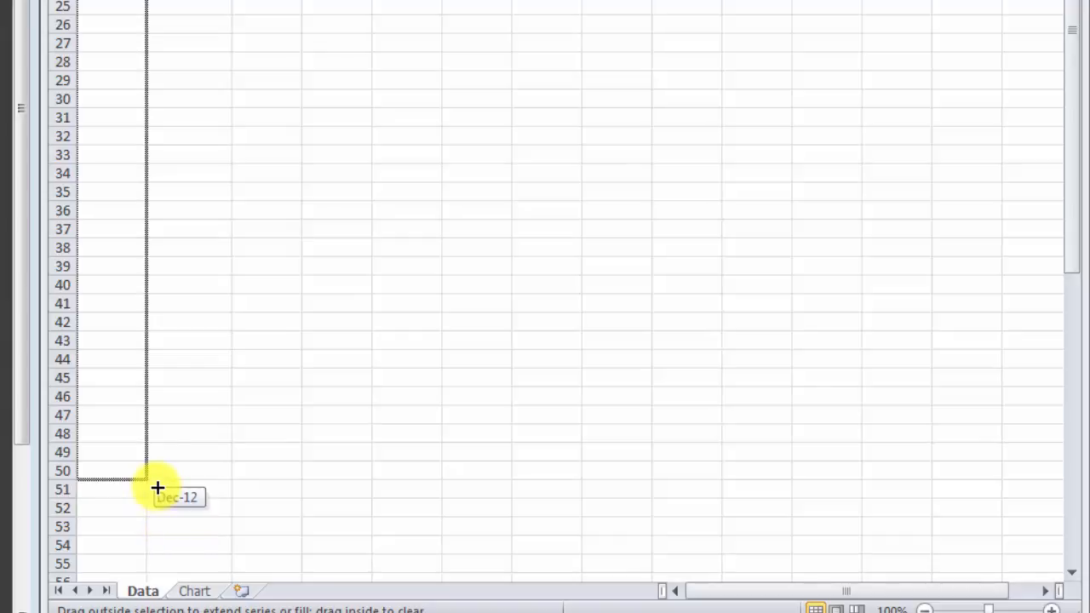
left_click_drag(156, 487, 156, 487)
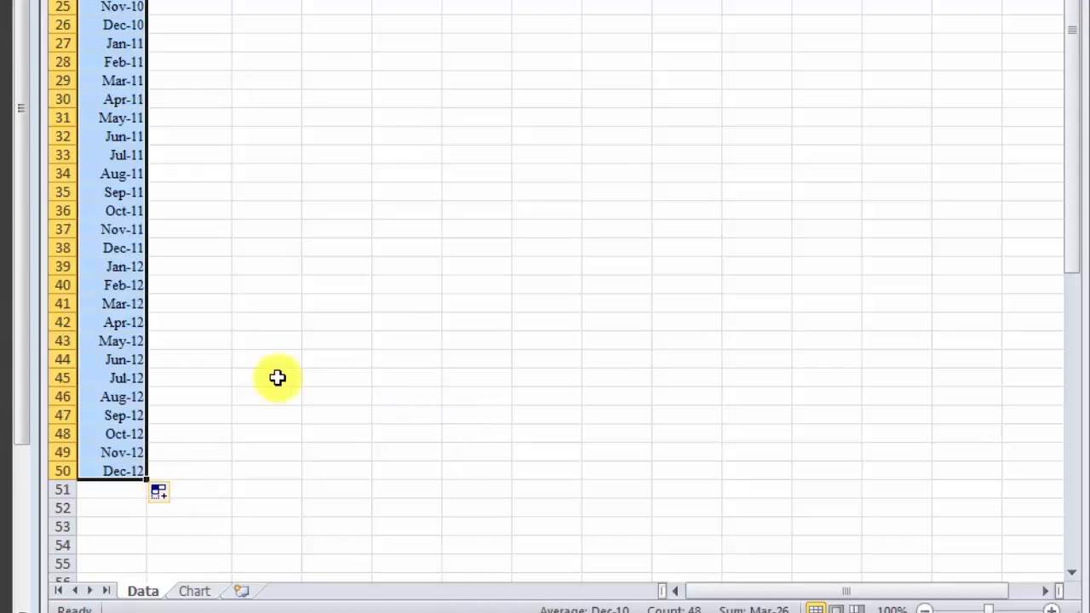
Try entering jan 09 in H3 and filling it down to H8, and clear the test cells.
scroll(277, 377, "up", 4)
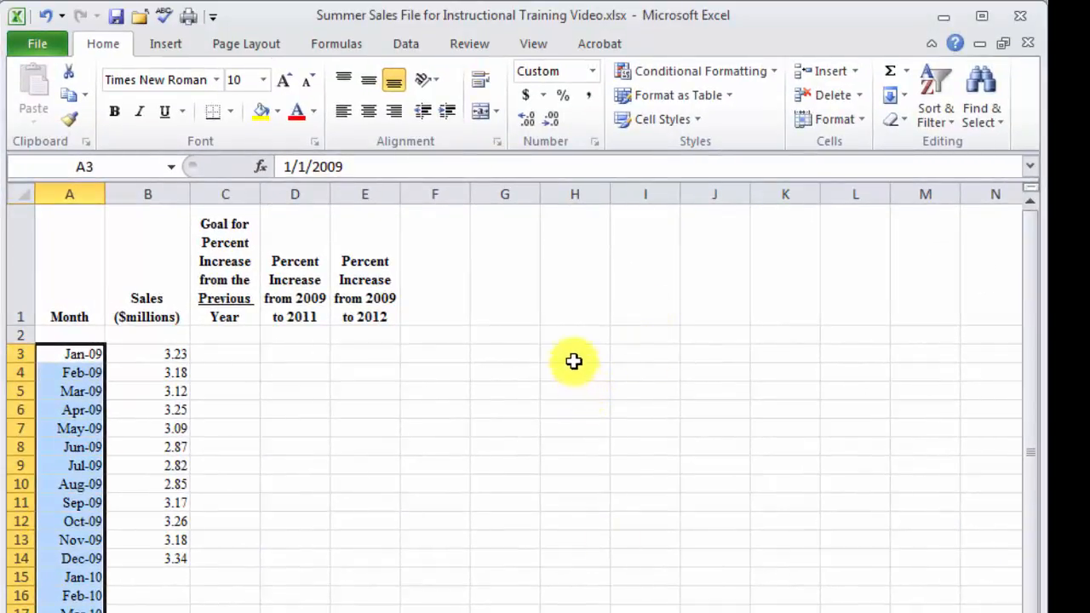
left_click(573, 356)
type("j")
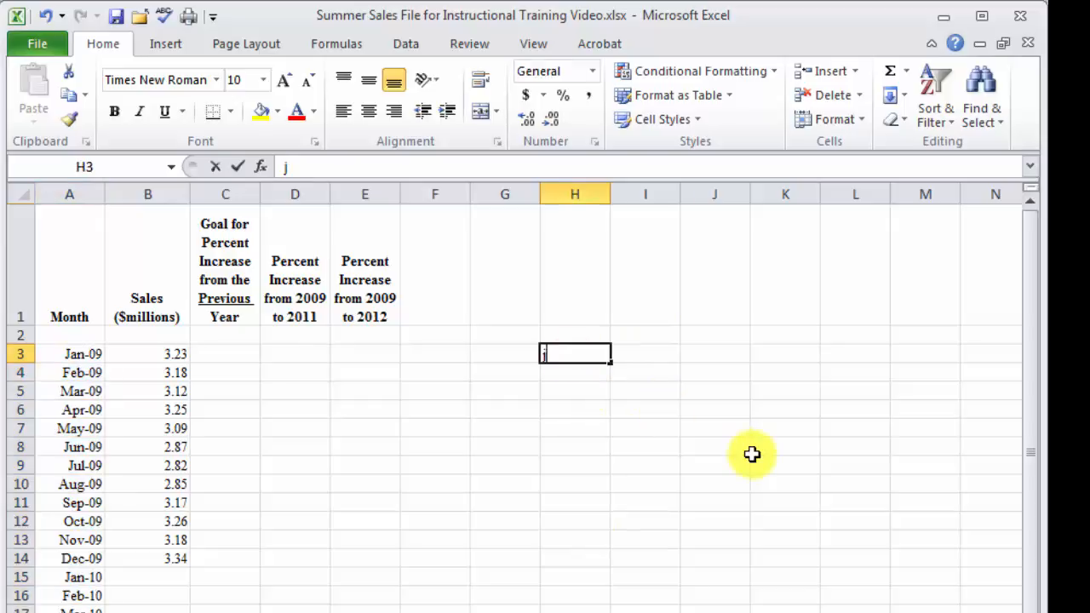
type("an")
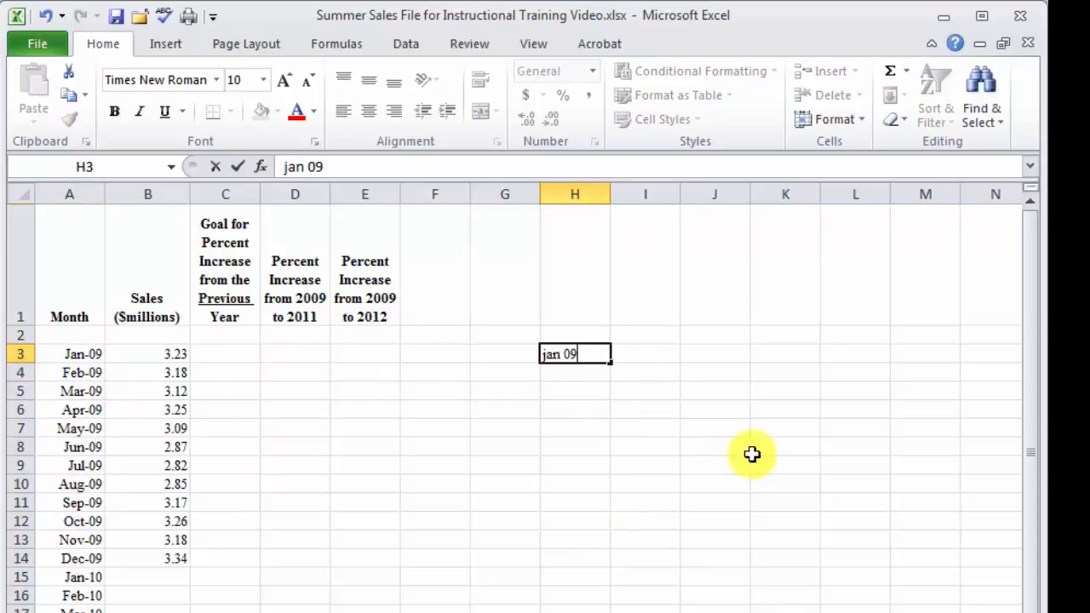
type(" 09")
key("Return")
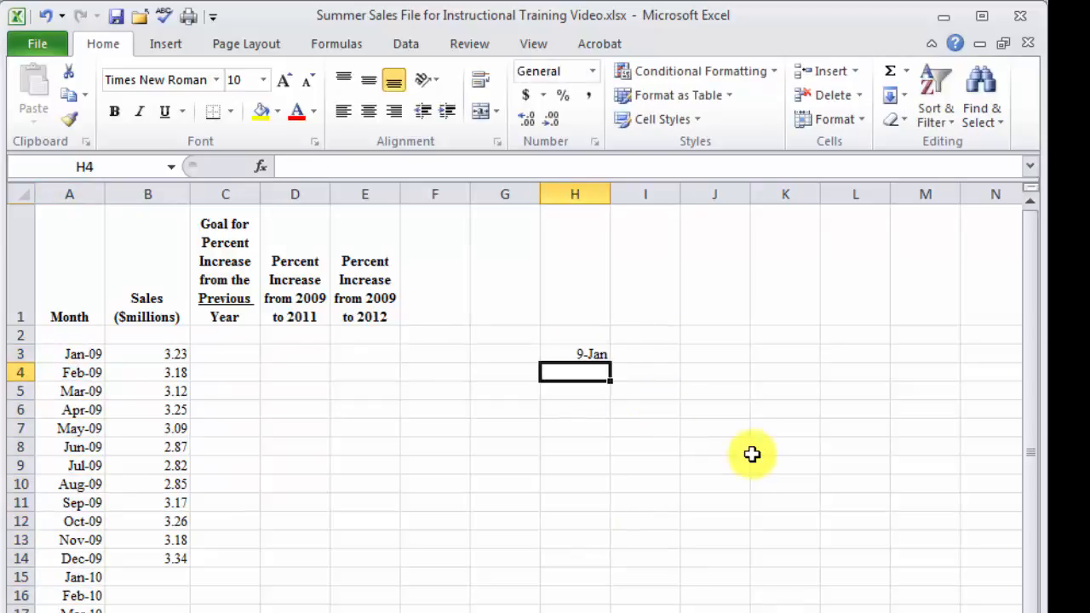
left_click(596, 356)
left_click_drag(613, 361, 611, 456)
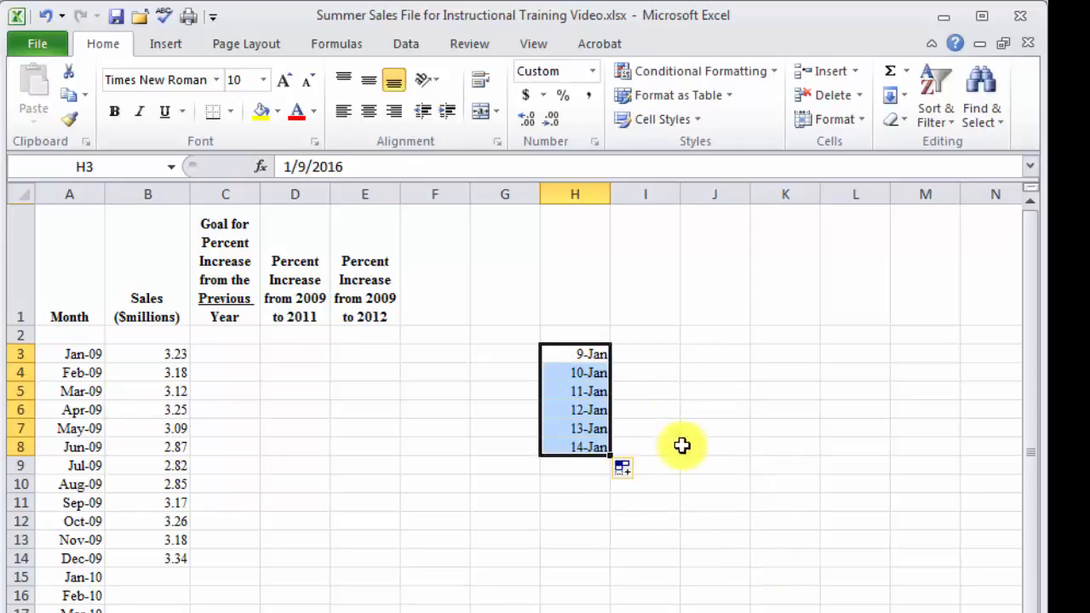
key("Delete")
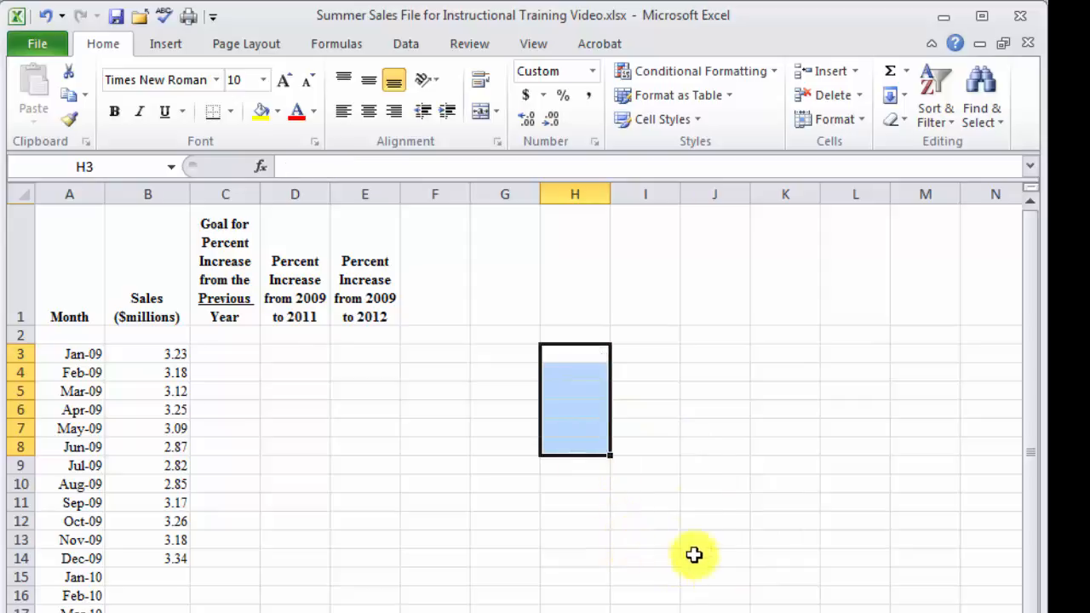
Try entering jan 2009 in H3 and filling it down to H8, and delete the test dates.
left_click(577, 353)
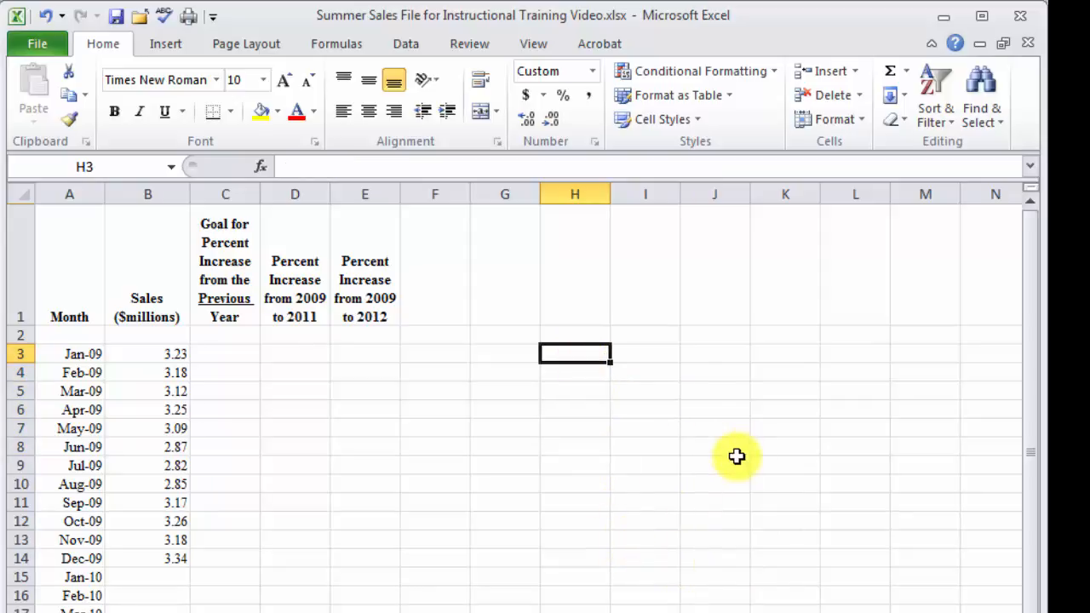
type("jan 2009")
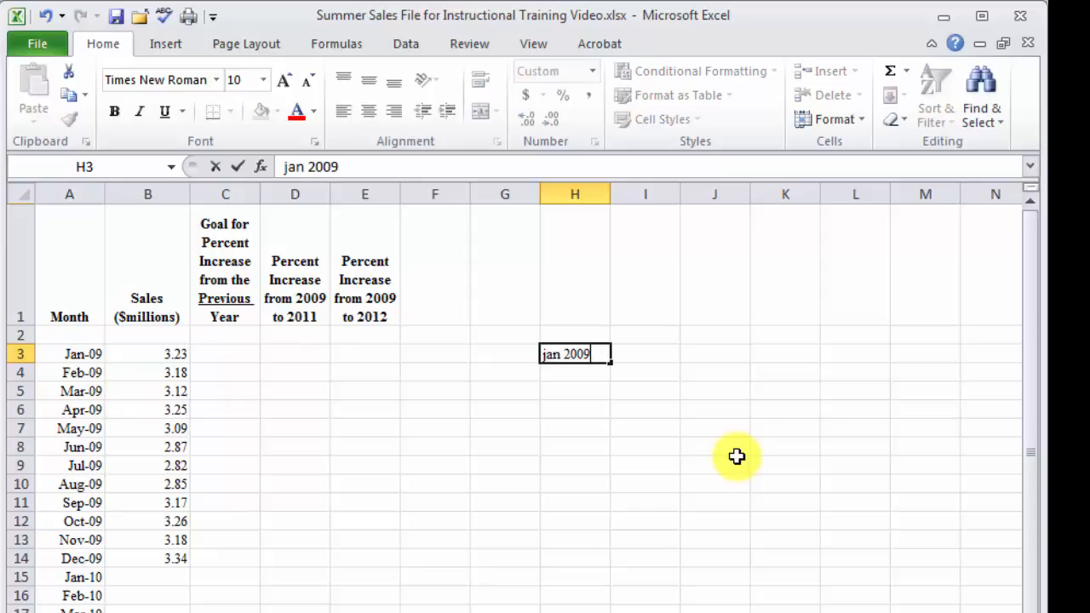
key("Return")
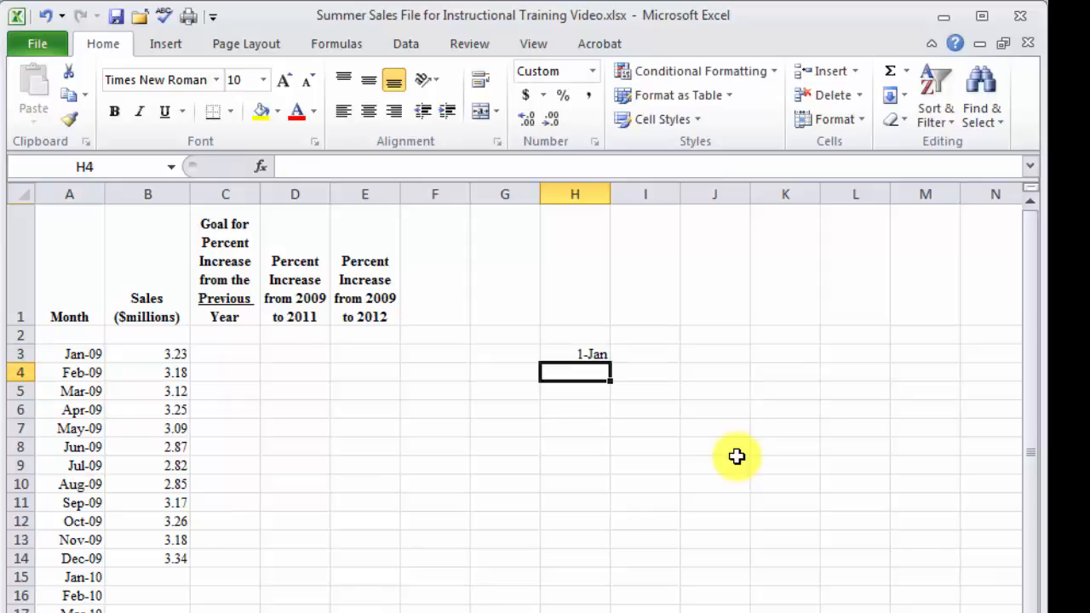
left_click(587, 353)
left_click_drag(610, 362, 613, 452)
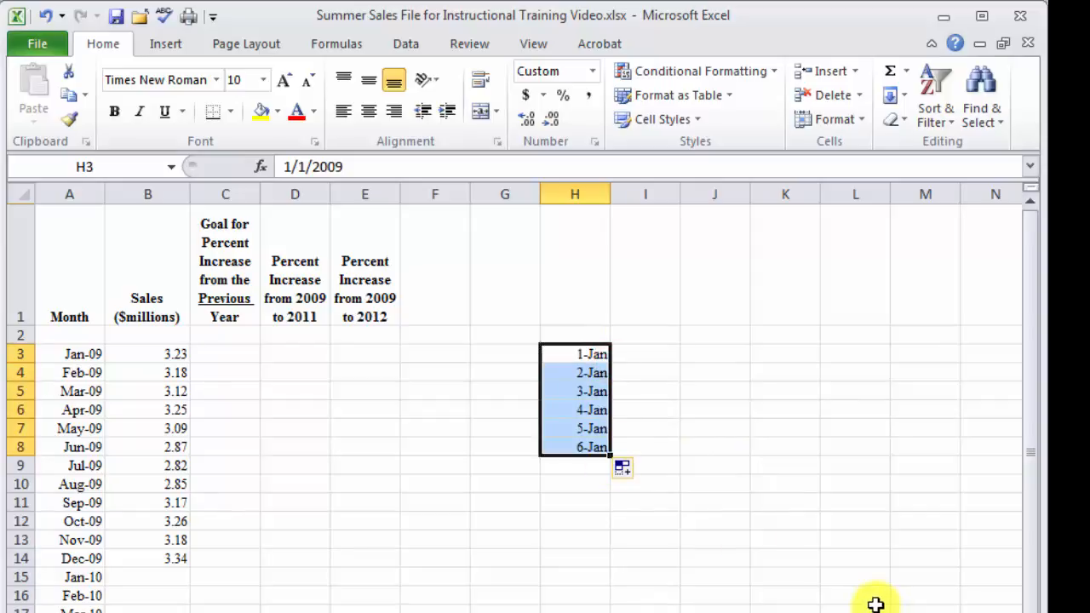
left_click_drag(655, 334, 536, 469)
key("Delete")
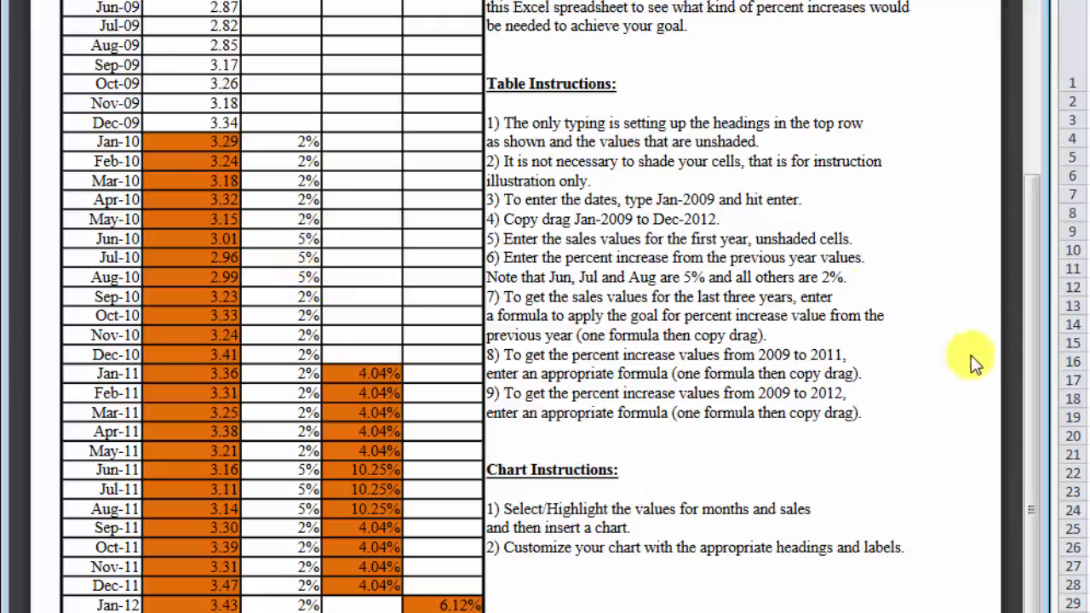
Enter a 2% goal for percent increase for Jan-10 and Feb-10 in cells C15 and C16.
left_click_drag(1028, 304, 1029, 88)
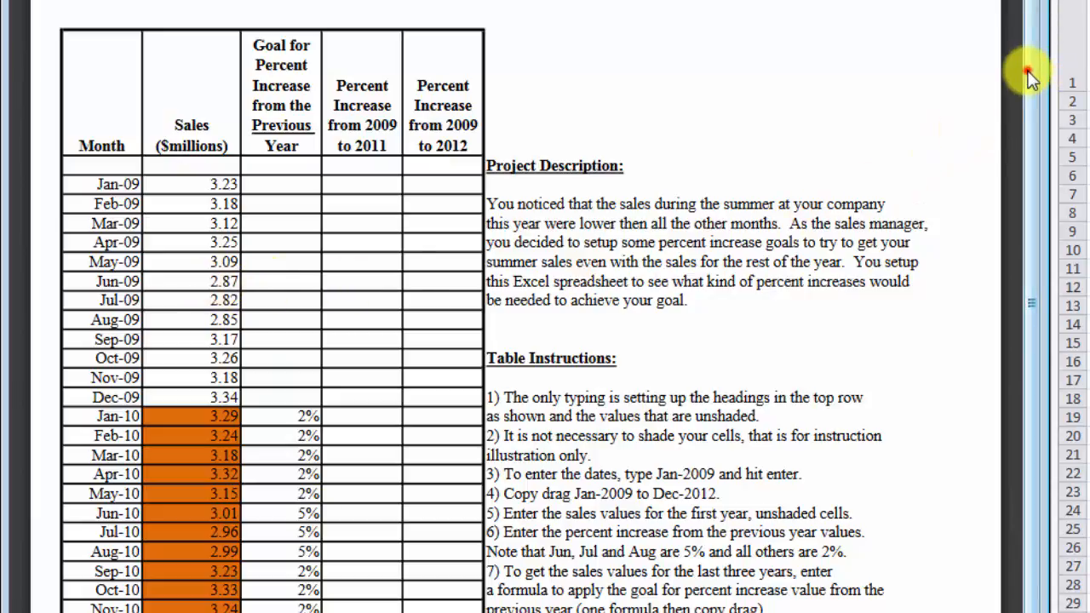
left_click_drag(1031, 76, 1033, 256)
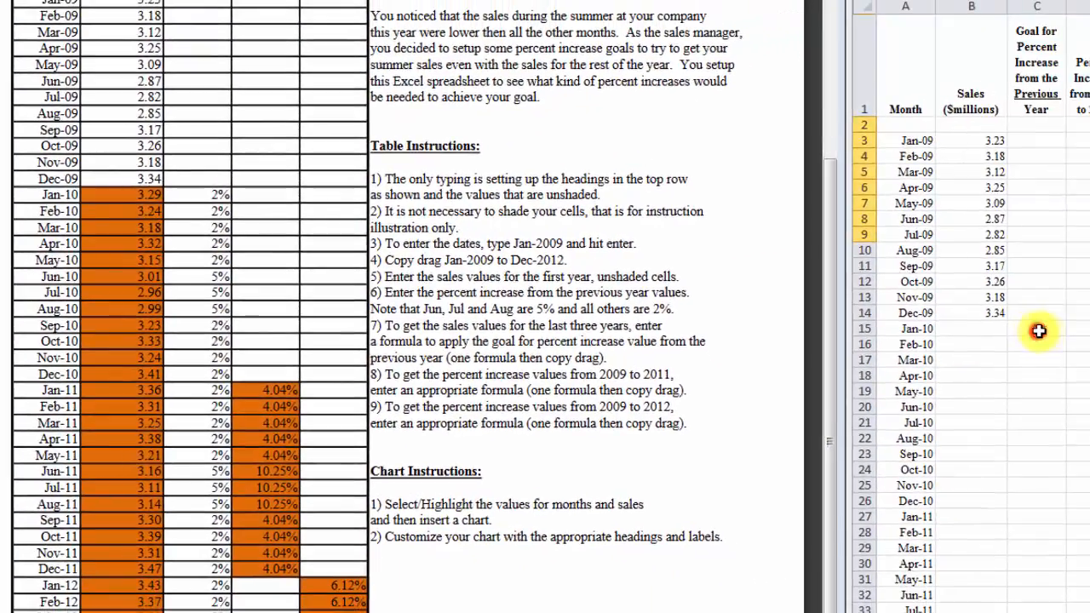
left_click(1036, 330)
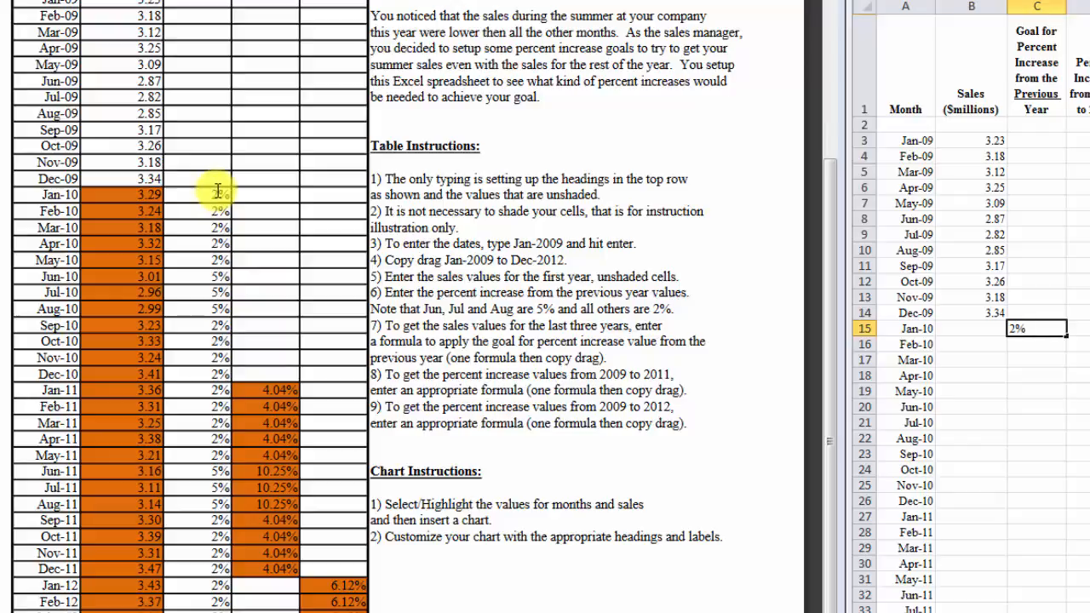
key("Return")
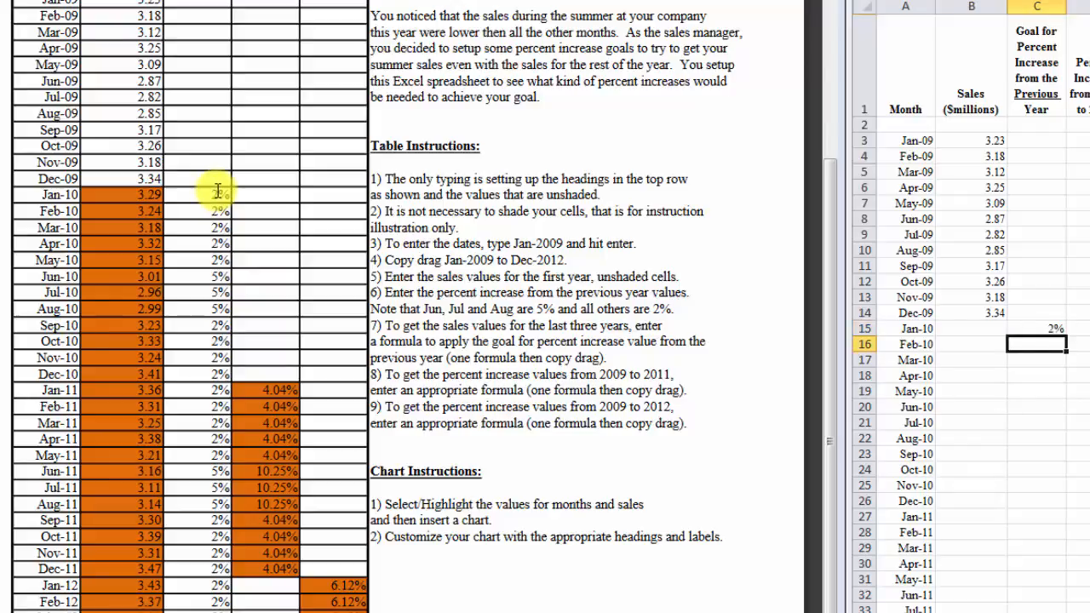
type("2")
key("Return")
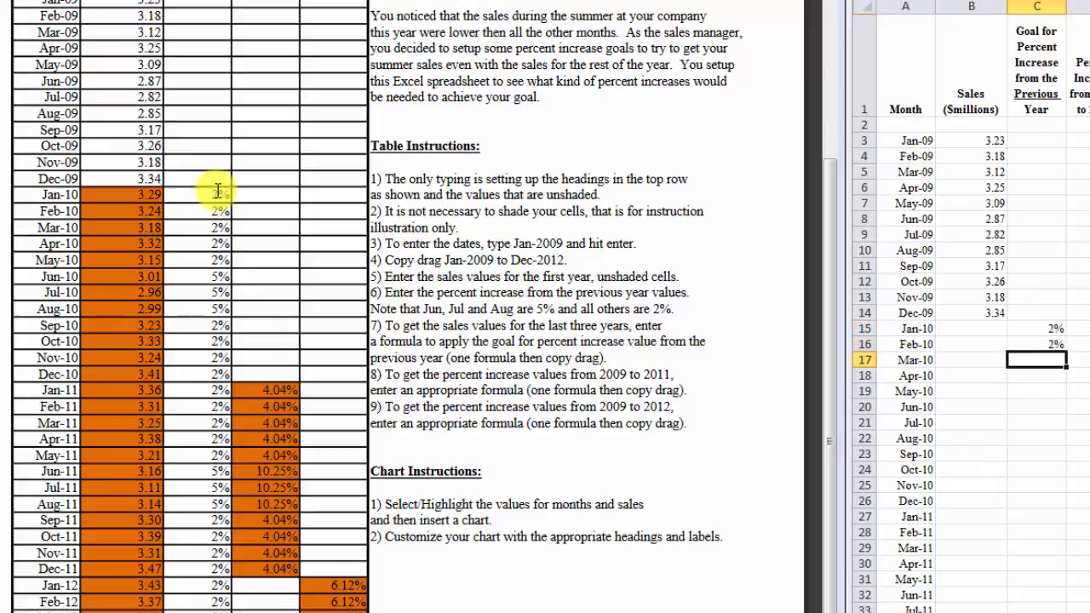
Copy the Feb-10 goal of 2% into C17 through C19 for Mar-10 to May-10.
key("Up")
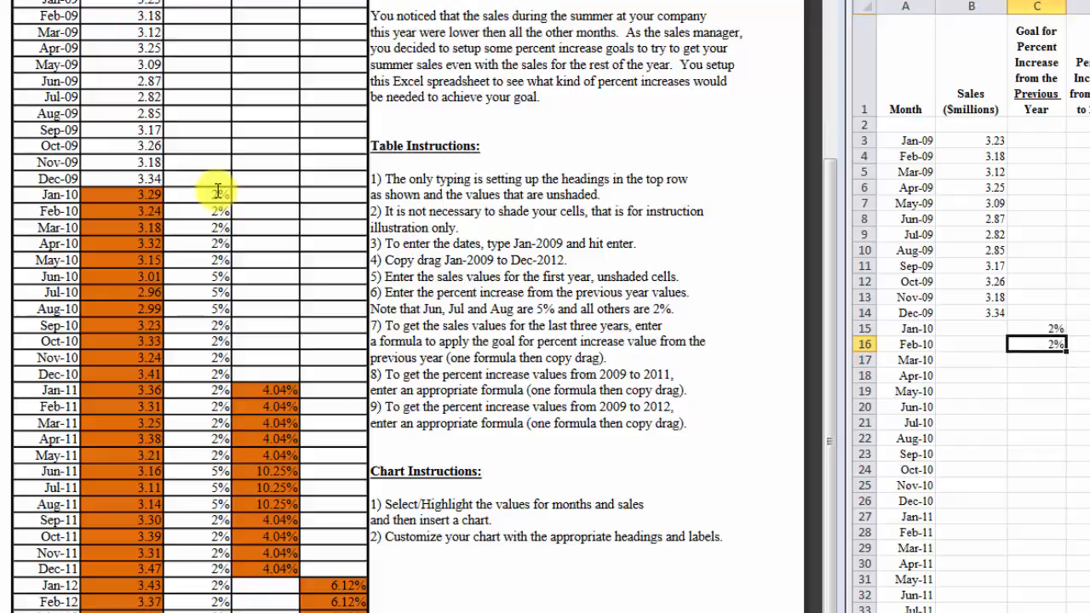
key("ctrl+c")
key("Down")
key("ctrl+v")
key("Down")
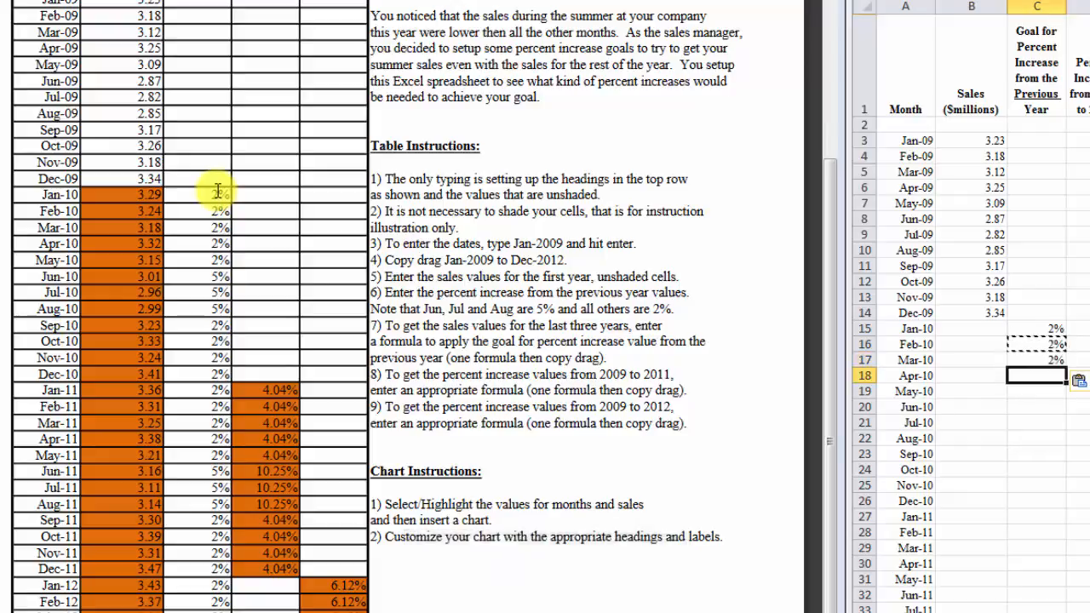
key("ctrl+v")
key("Down")
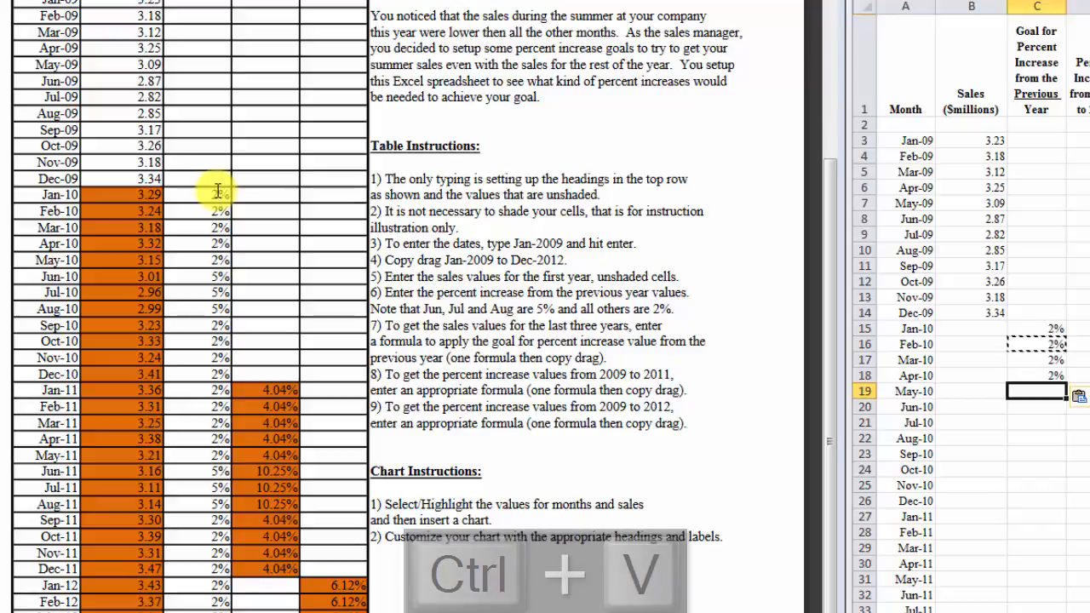
key("ctrl+v")
key("Down")
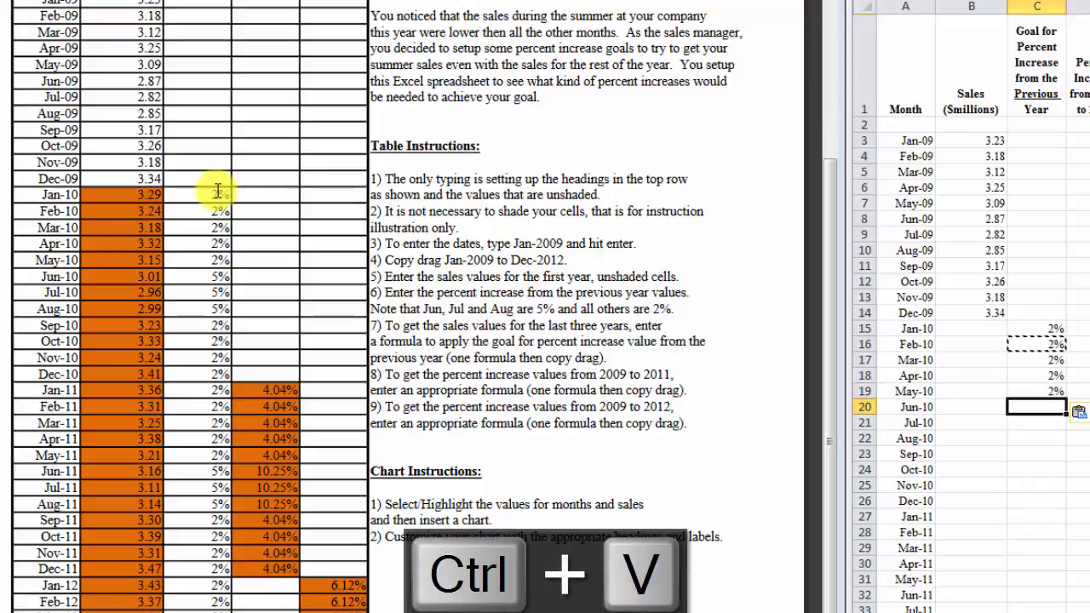
Enter a 5% goal for Jun-10 in C20 and copy it to Jul-10 and Aug-10 in C21 and C22.
type("5")
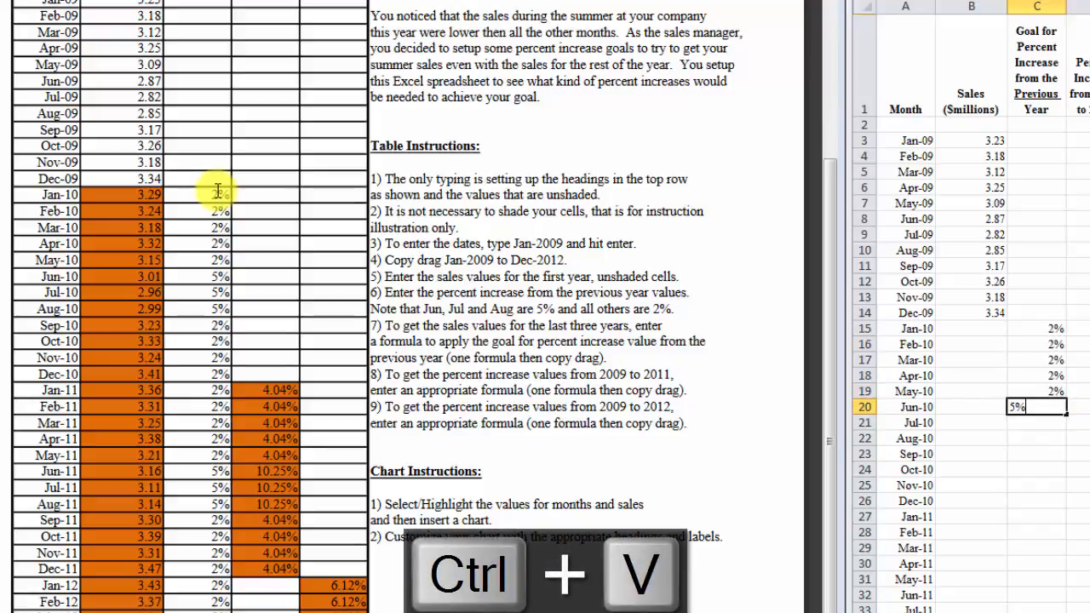
key("Return")
key("Up")
key("ctrl+c")
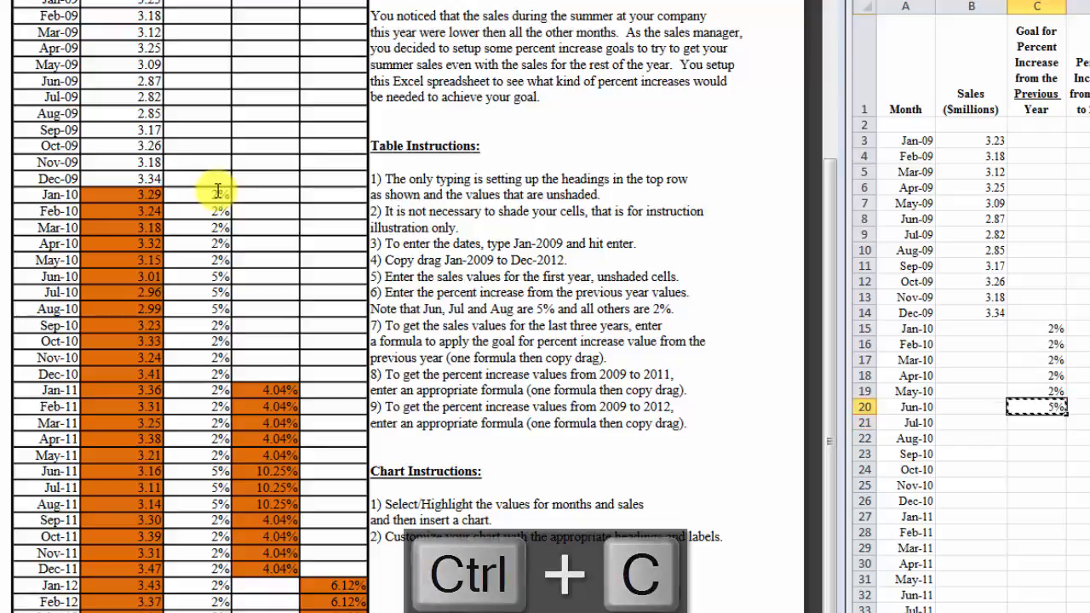
key("Down")
key("ctrl+v")
key("Down")
key("ctrl+v")
Copy the May-10 goal of 2% from C19 into C23 through C26 for Sep-10 to Dec-10.
key("Up")
key("Up")
key("Up")
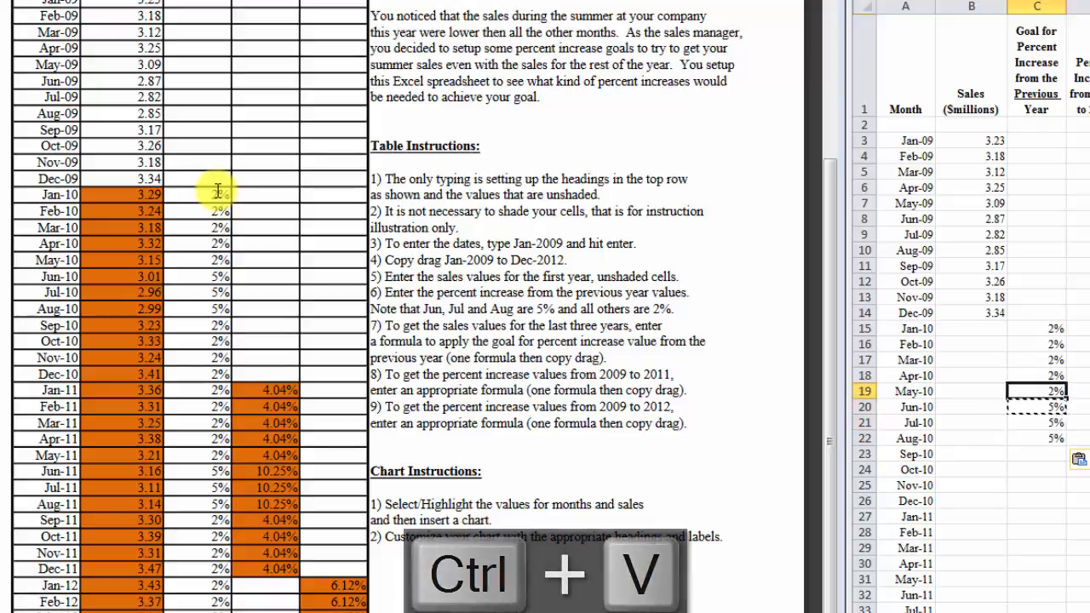
key("ctrl+c")
key("Down")
key("Down")
key("Down")
key("Down")
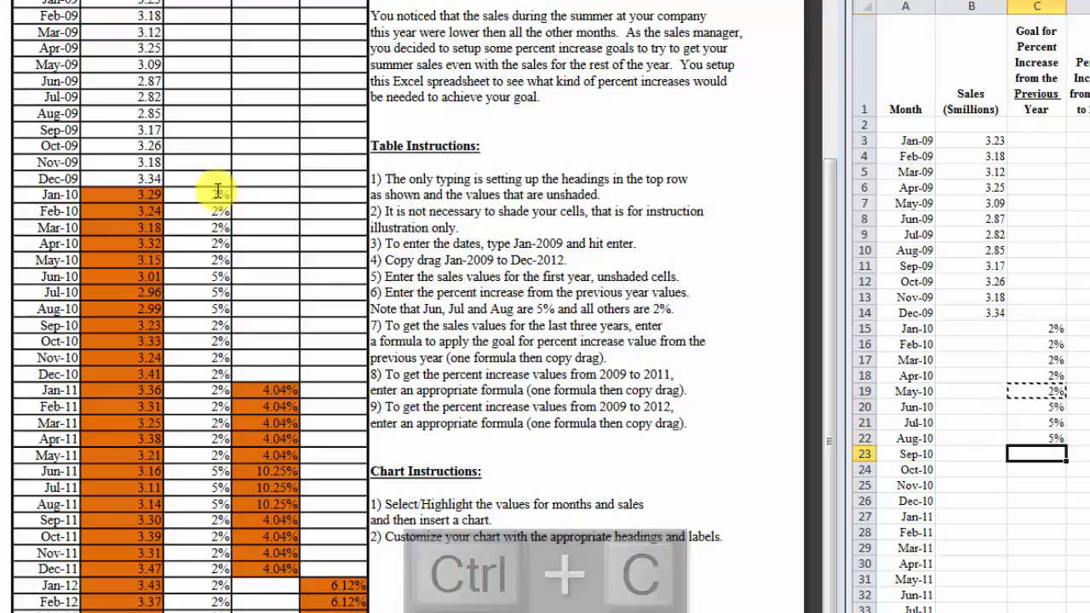
key("ctrl+v")
key("Down")
key("ctrl+v")
key("Down")
key("ctrl+v")
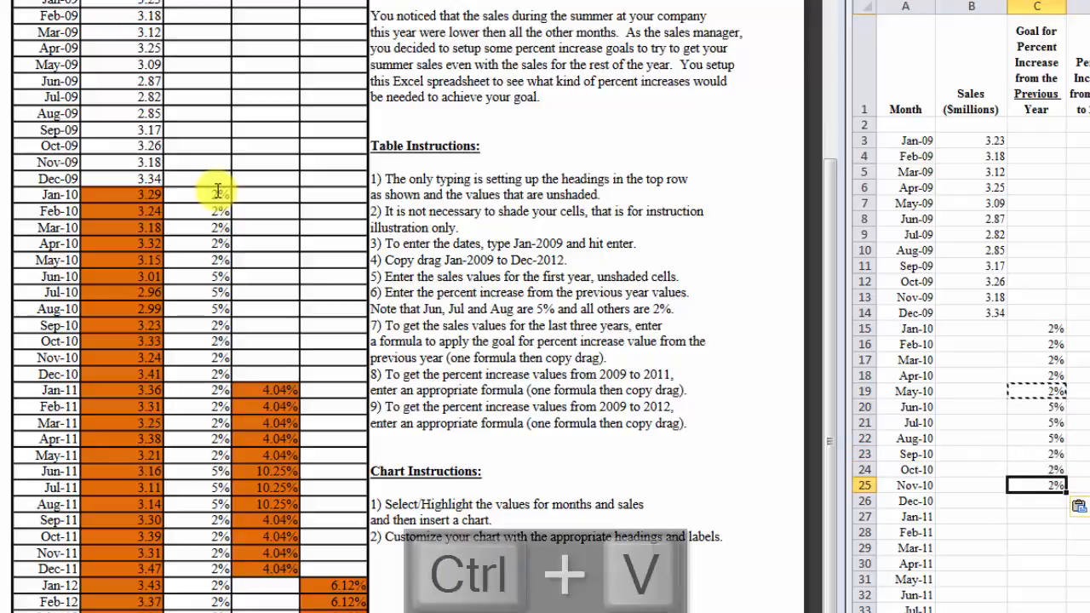
key("Down")
key("ctrl+v")
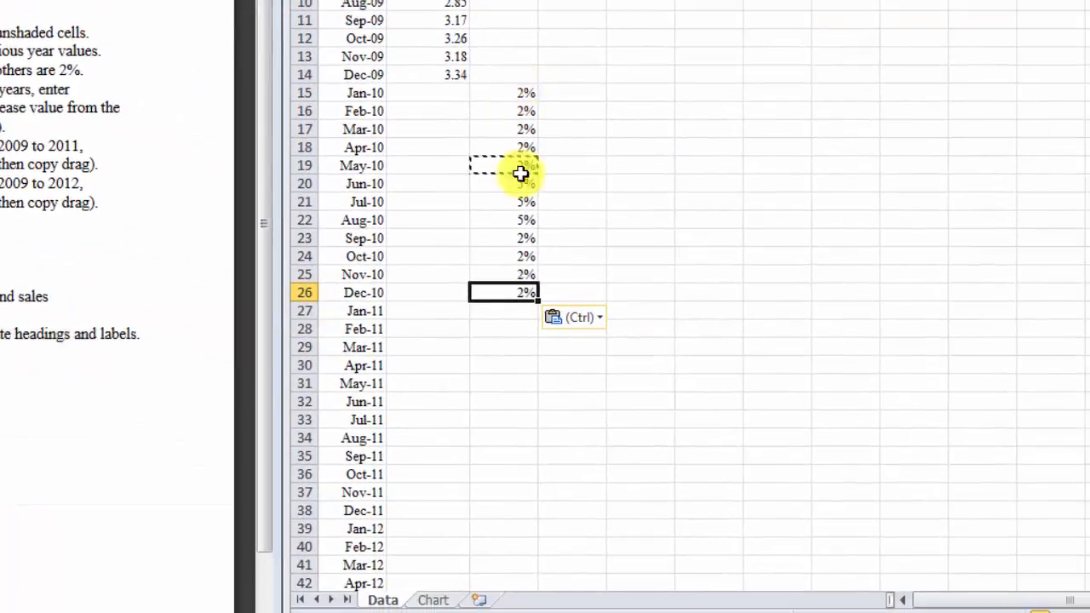
Copy the 2010 percent goals in C15:C26 to the 2011 months starting at C27 and the 2012 months starting at C39.
left_click(506, 94)
left_click_drag(505, 94, 510, 292)
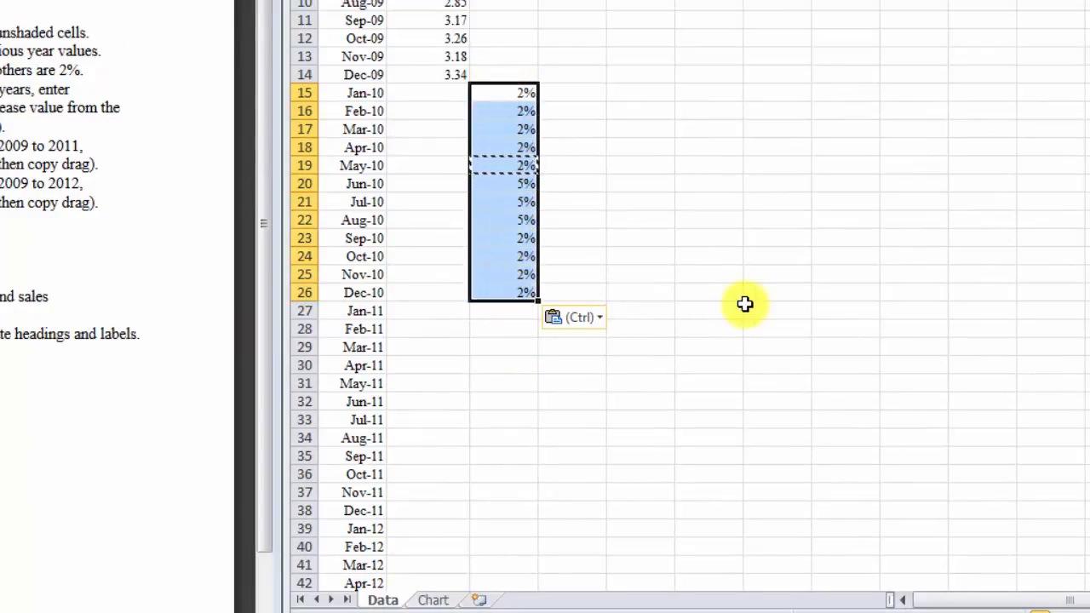
key("ctrl+c")
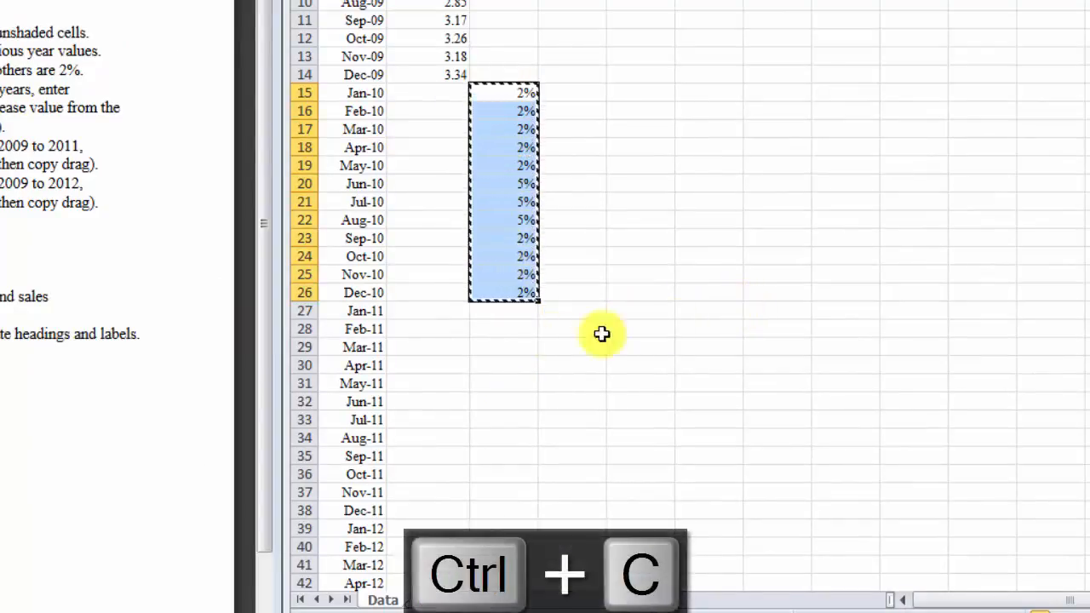
left_click(505, 316)
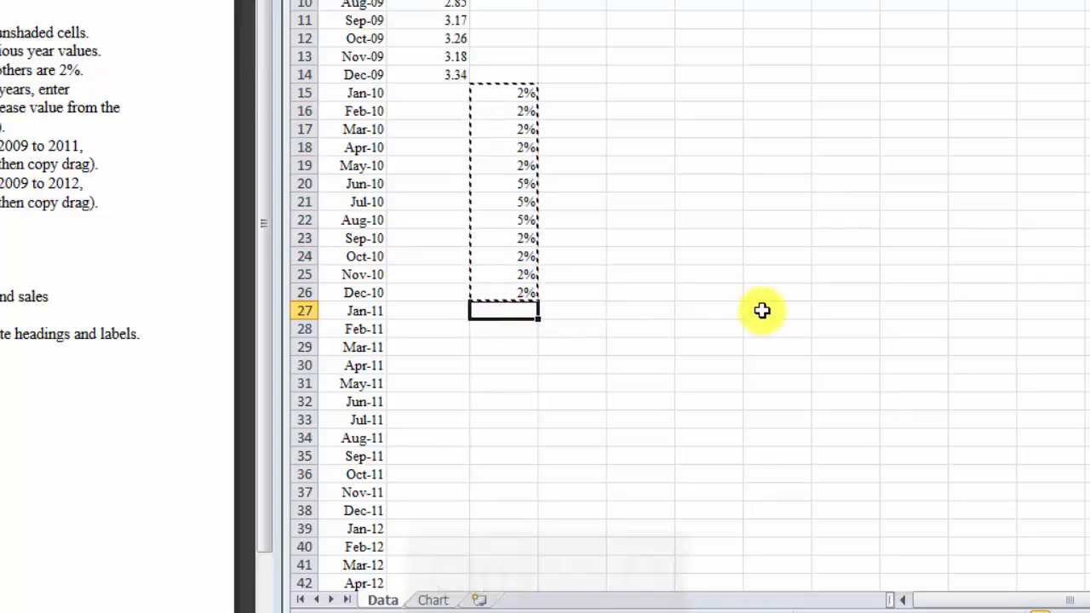
key("ctrl+v")
scroll(764, 292, "down", 8)
left_click(505, 103)
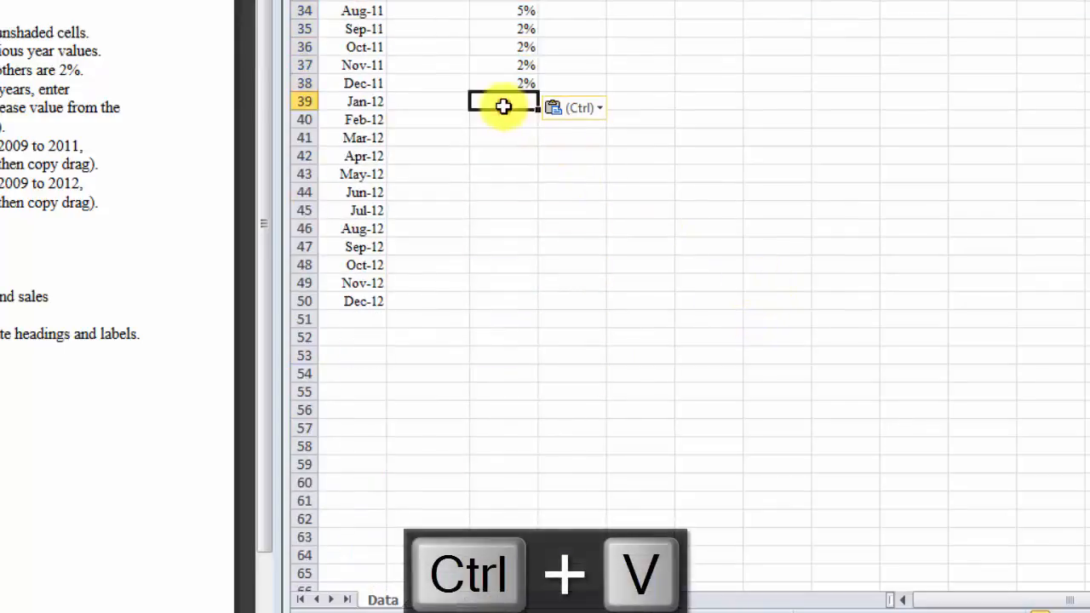
key("ctrl+v")
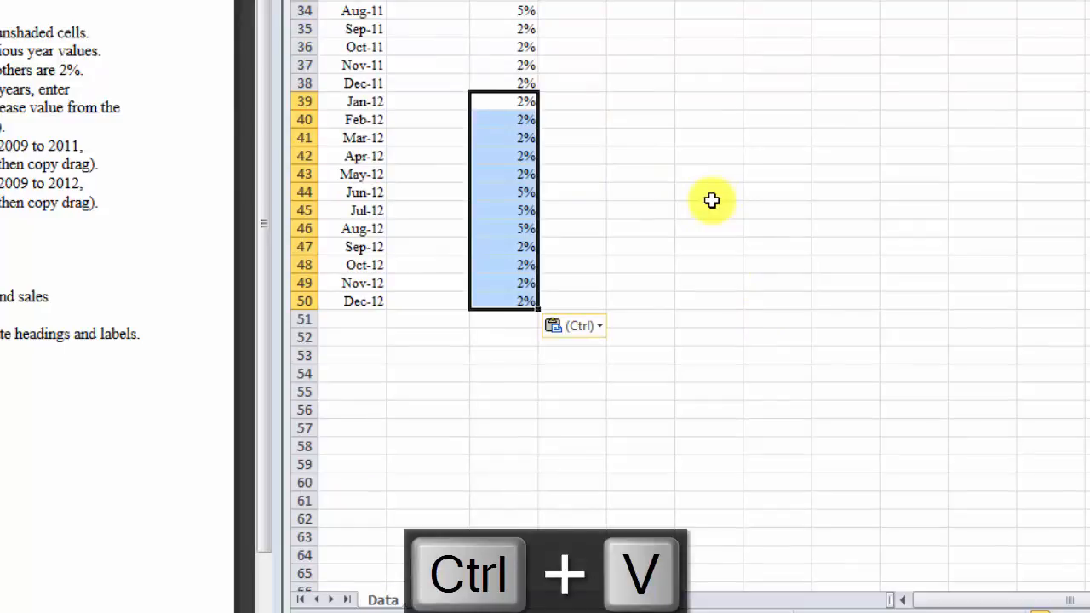
scroll(711, 200, "up", 8)
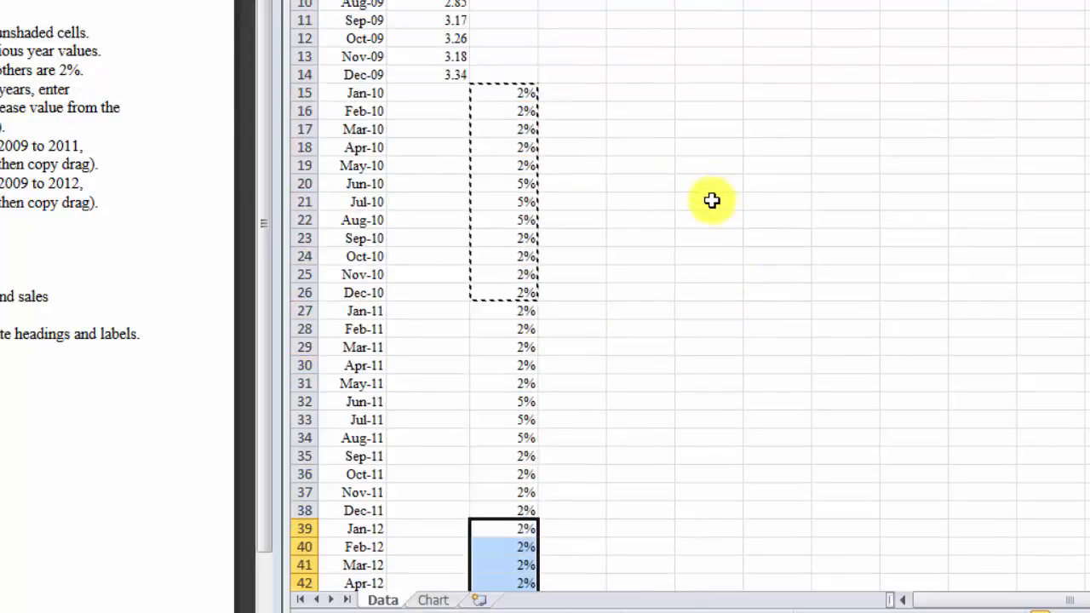
left_click(445, 93)
key("Escape")
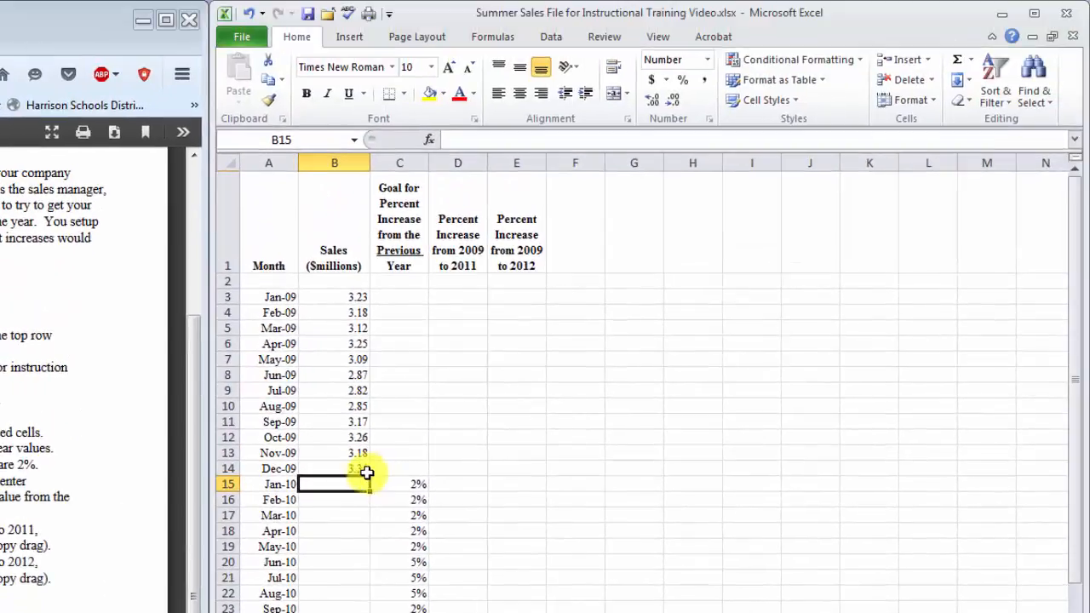
Try entering 100 as a sample value in cell H6, and clear the cell.
left_click(682, 344)
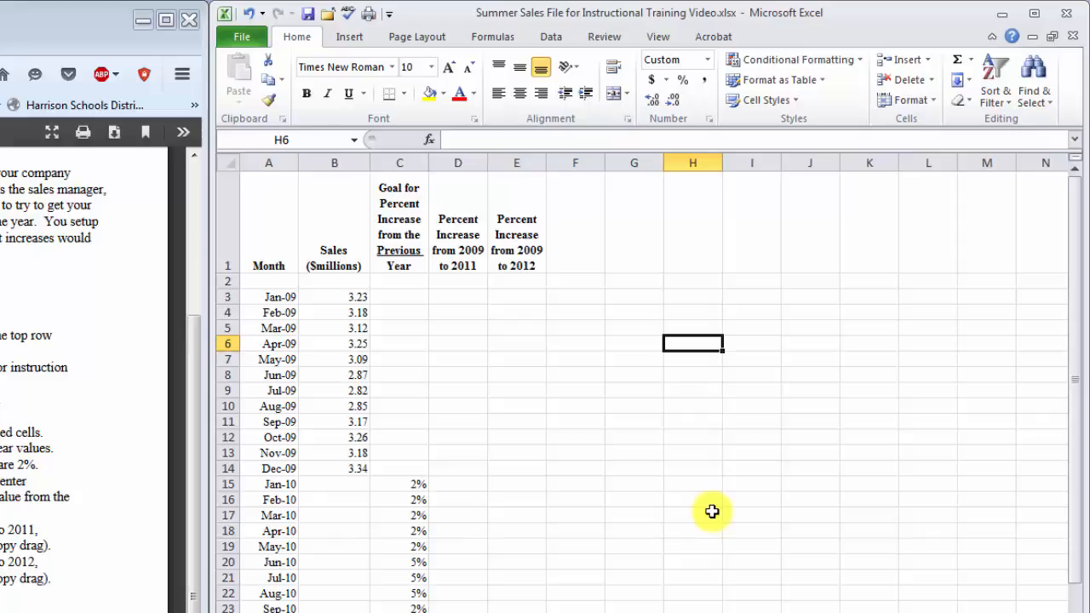
type("10")
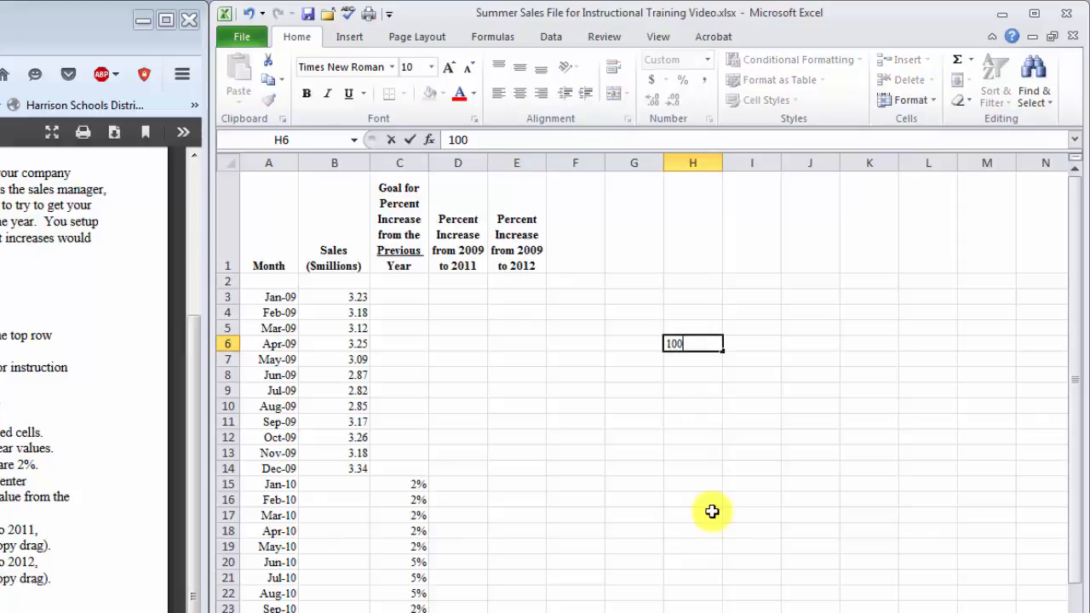
type("0")
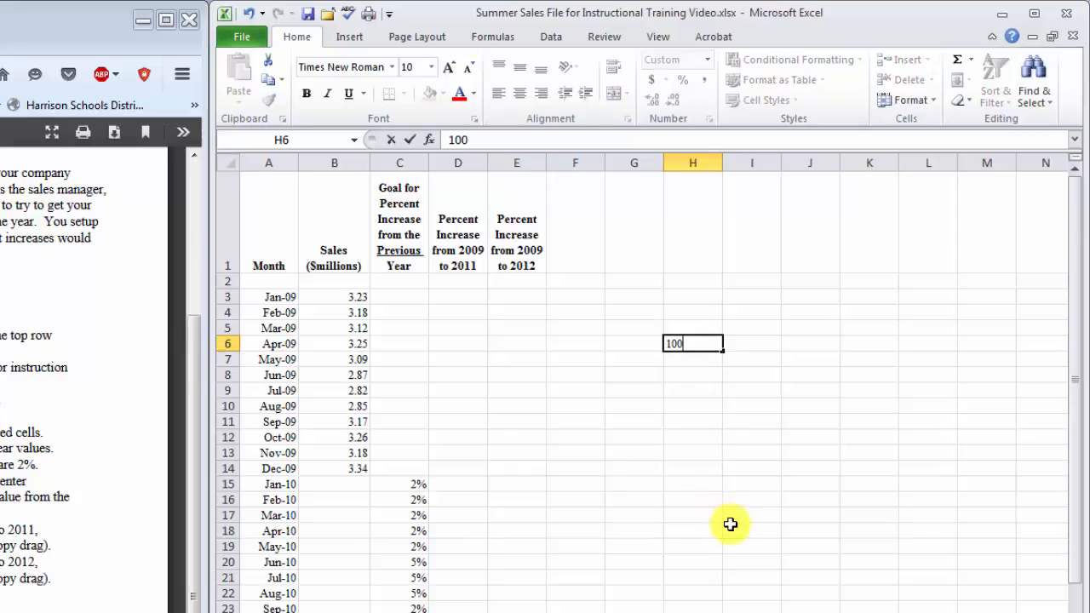
left_click(763, 452)
left_click(693, 343)
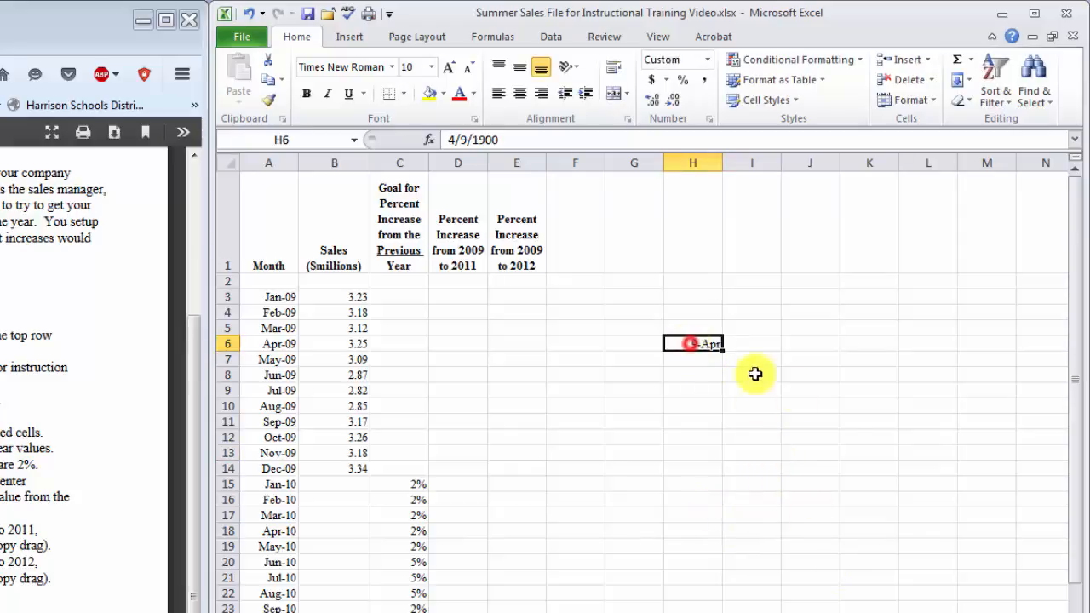
key("Delete")
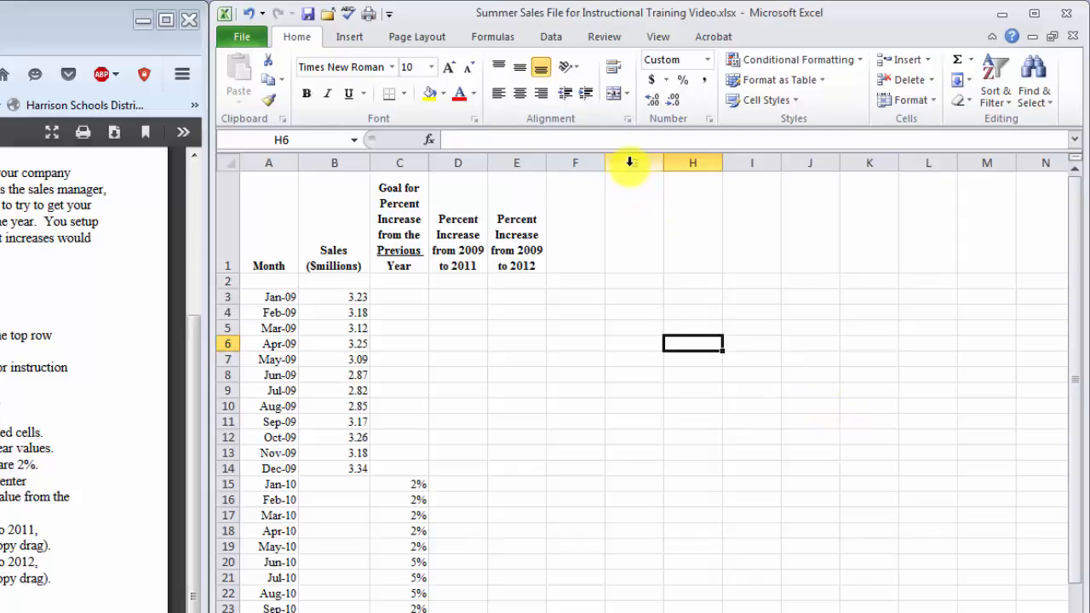
Delete sheet columns G through K to remove their leftover date formatting.
left_click_drag(630, 161, 866, 162)
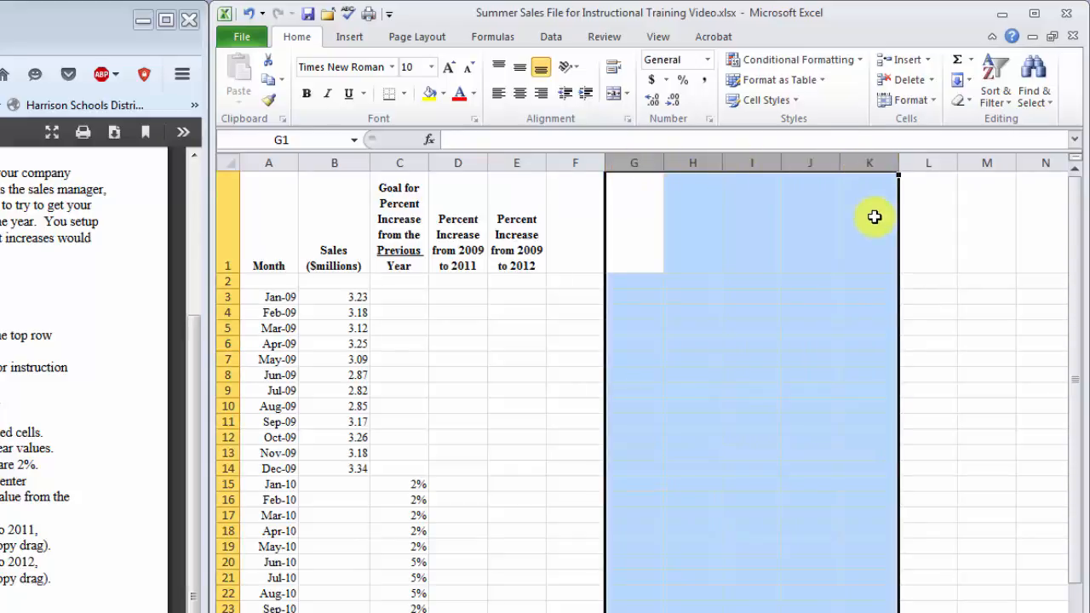
left_click(932, 80)
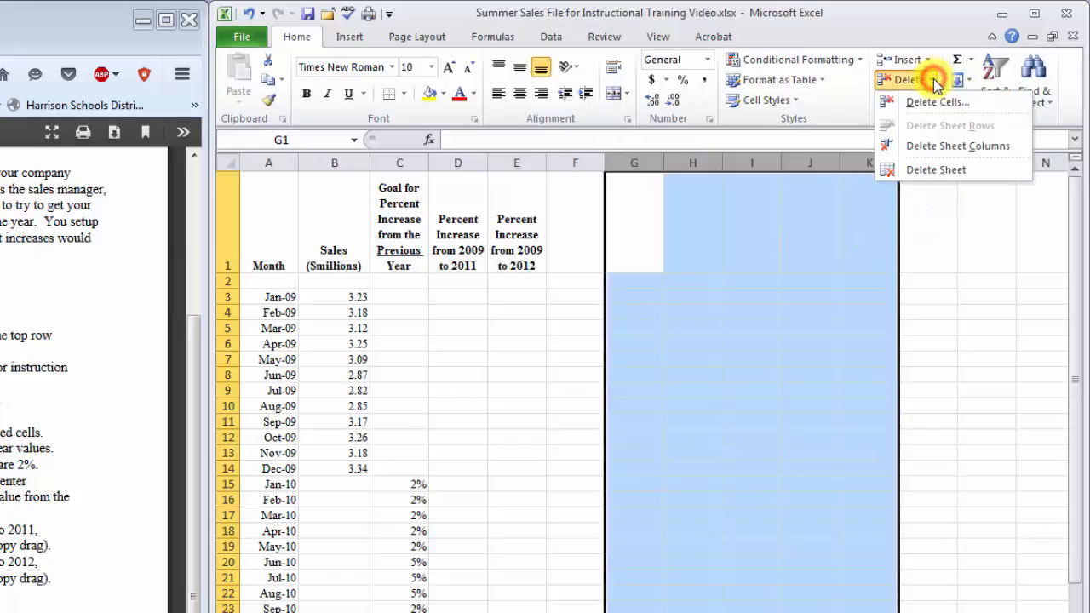
left_click(934, 145)
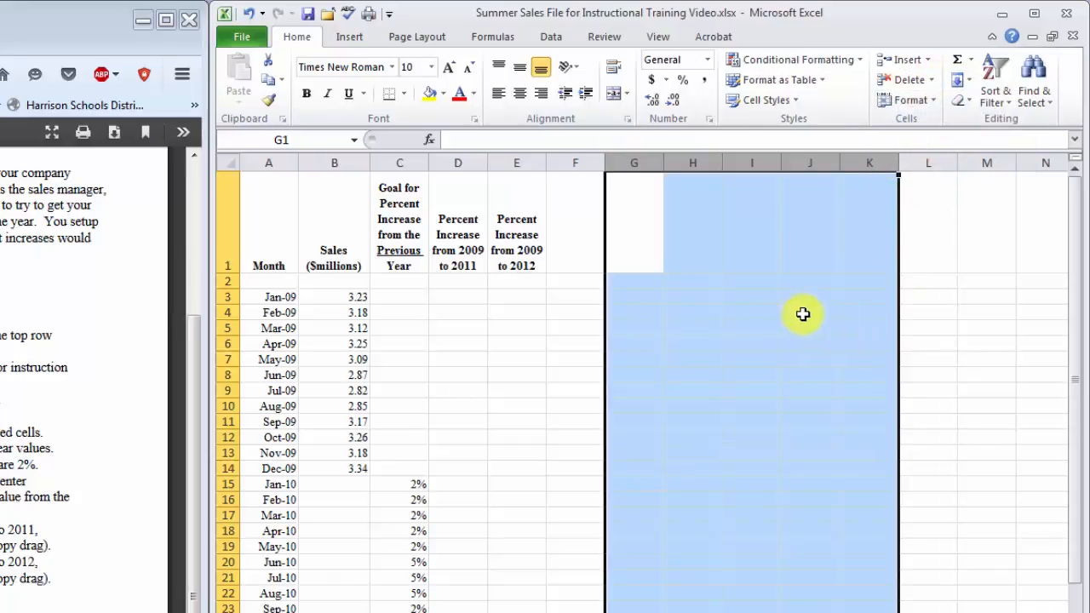
Enter the sample value 100 in G5 and the sample increase 7% in H6.
left_click(639, 327)
type("100")
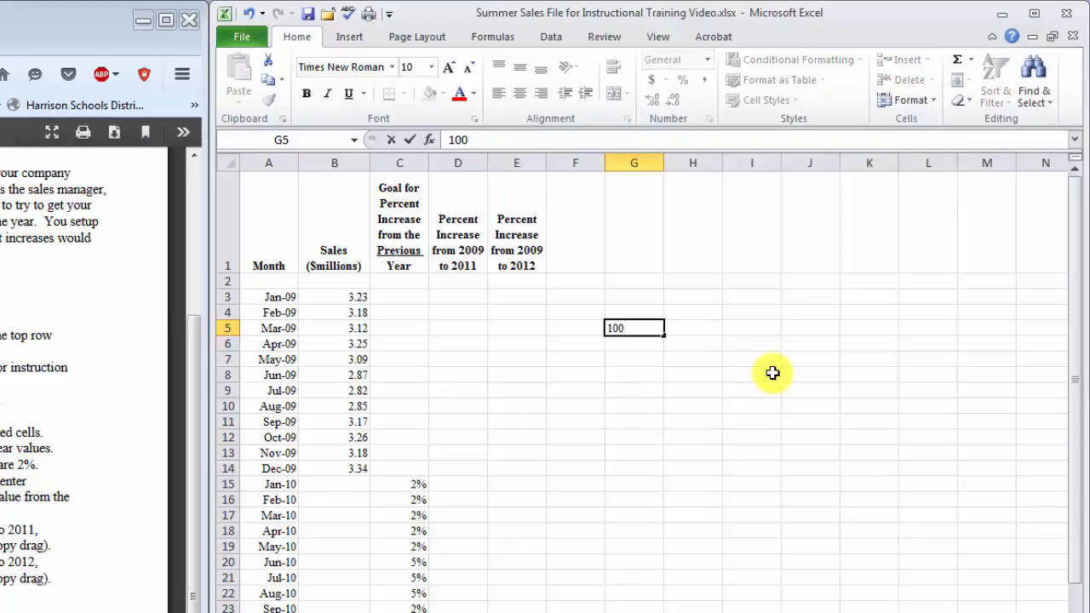
key("Return")
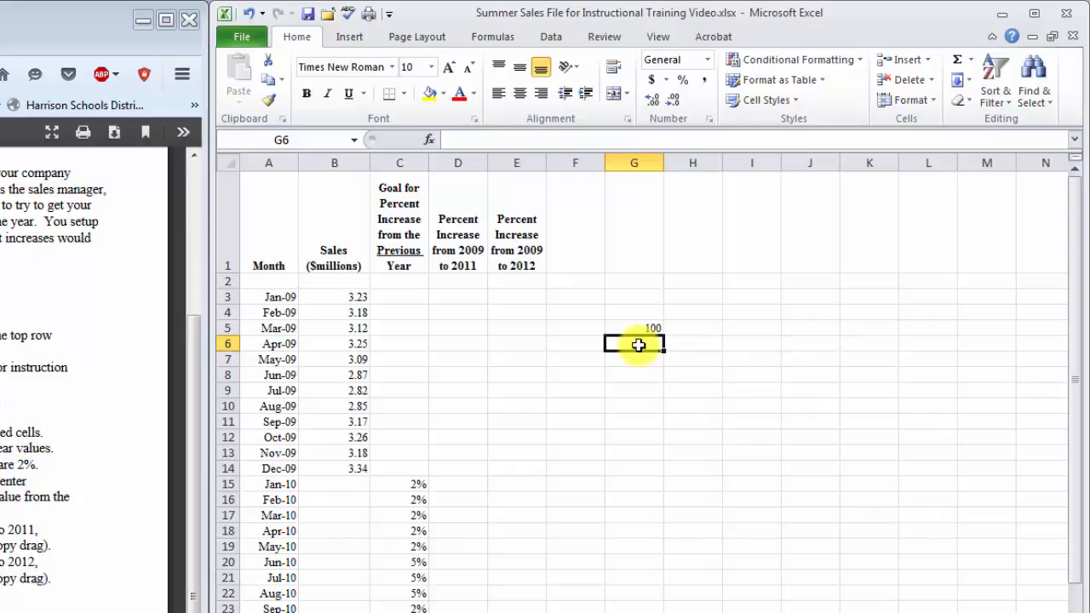
left_click(693, 343)
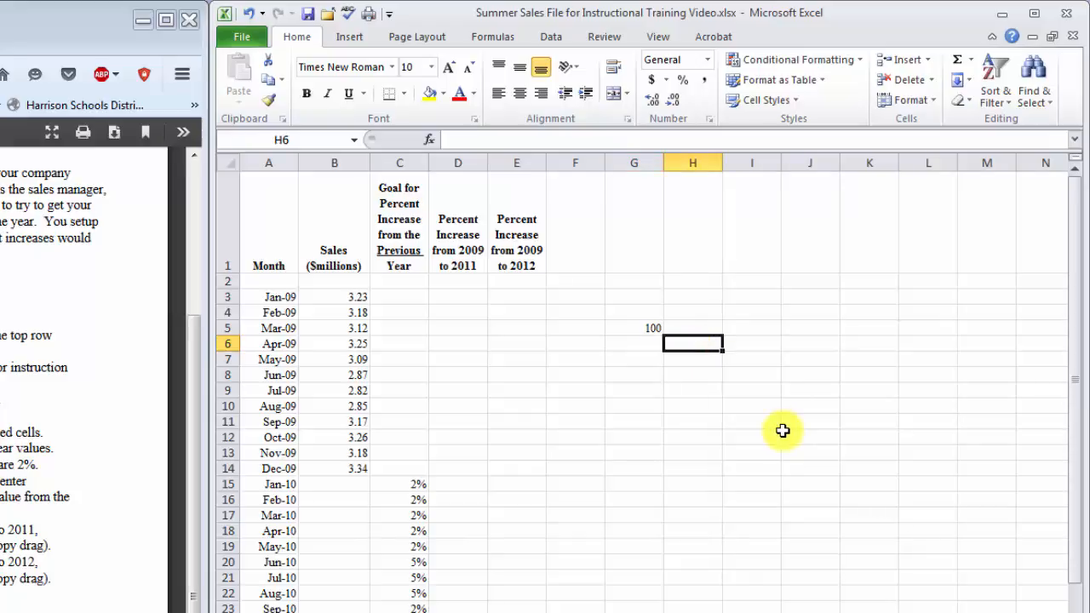
type("7")
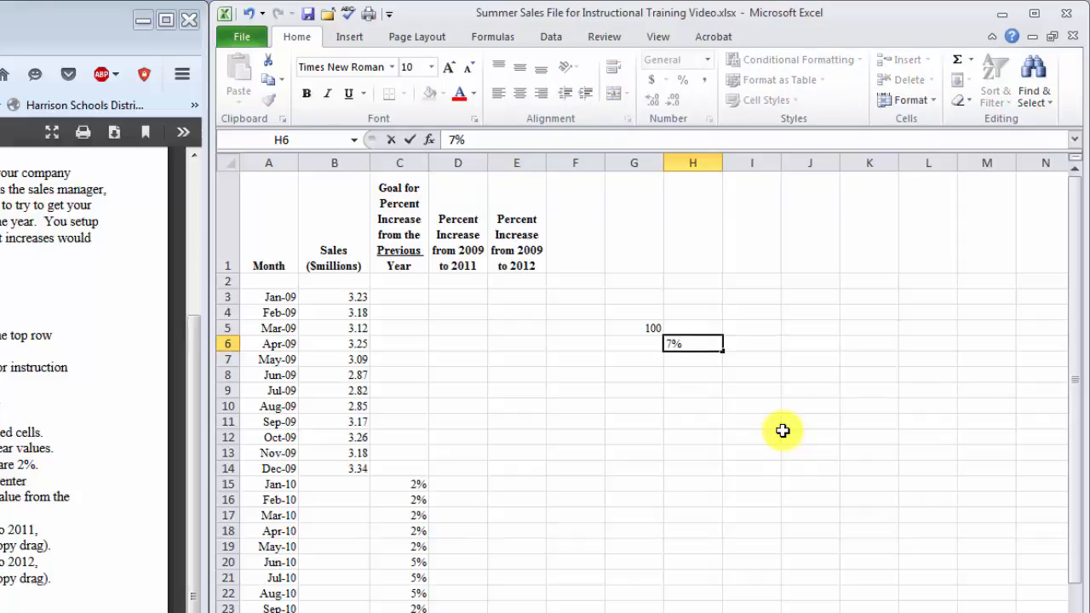
type("%")
key("Return")
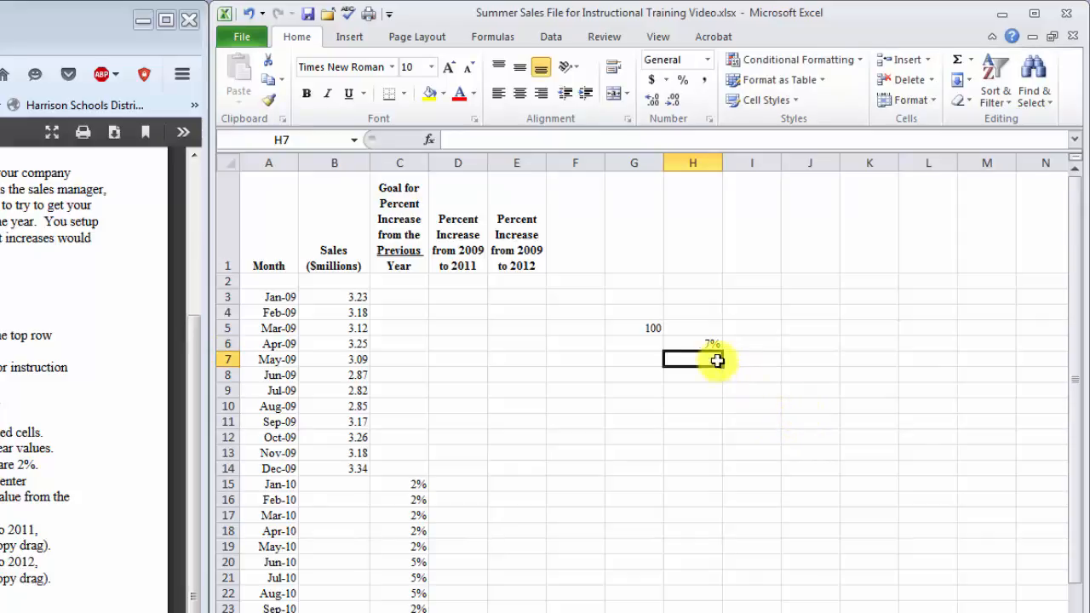
Enter the sample increase amount 7 in G6 and the sample new total 107 in G7.
left_click(646, 344)
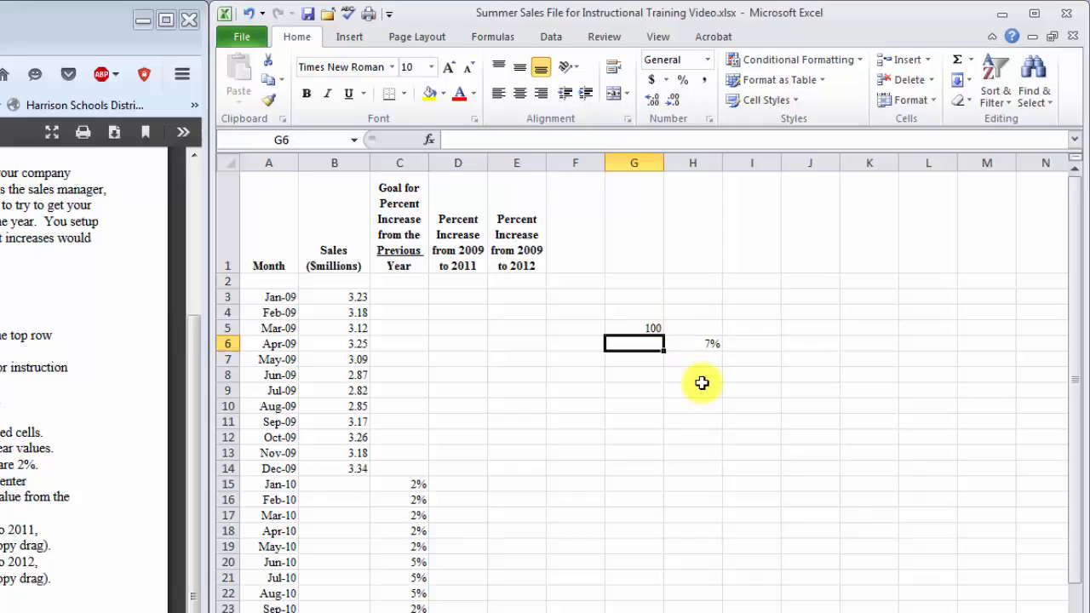
left_click(646, 347)
type("7")
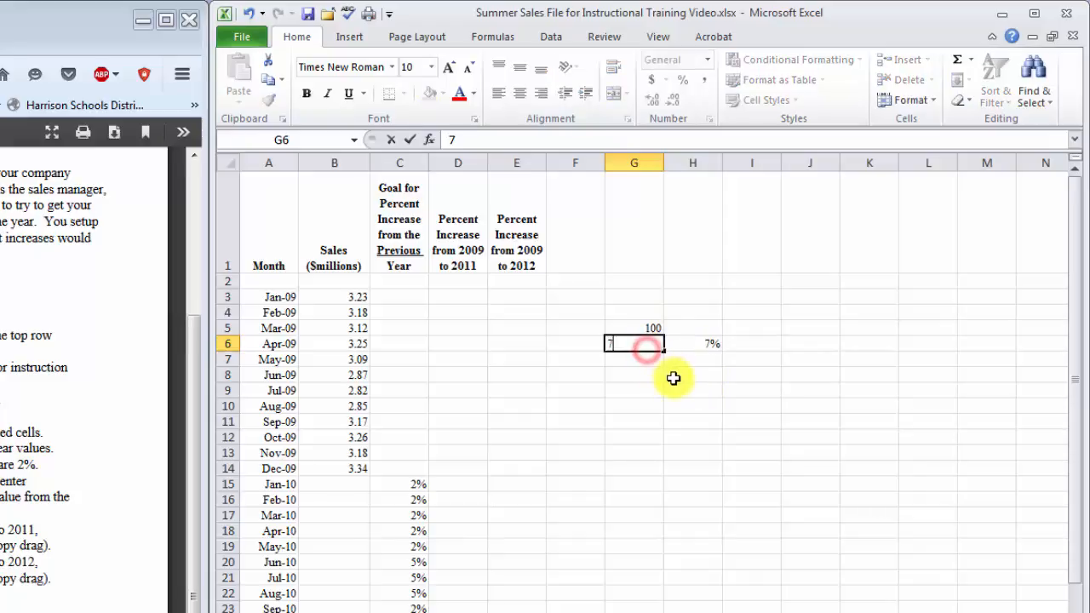
key("Return")
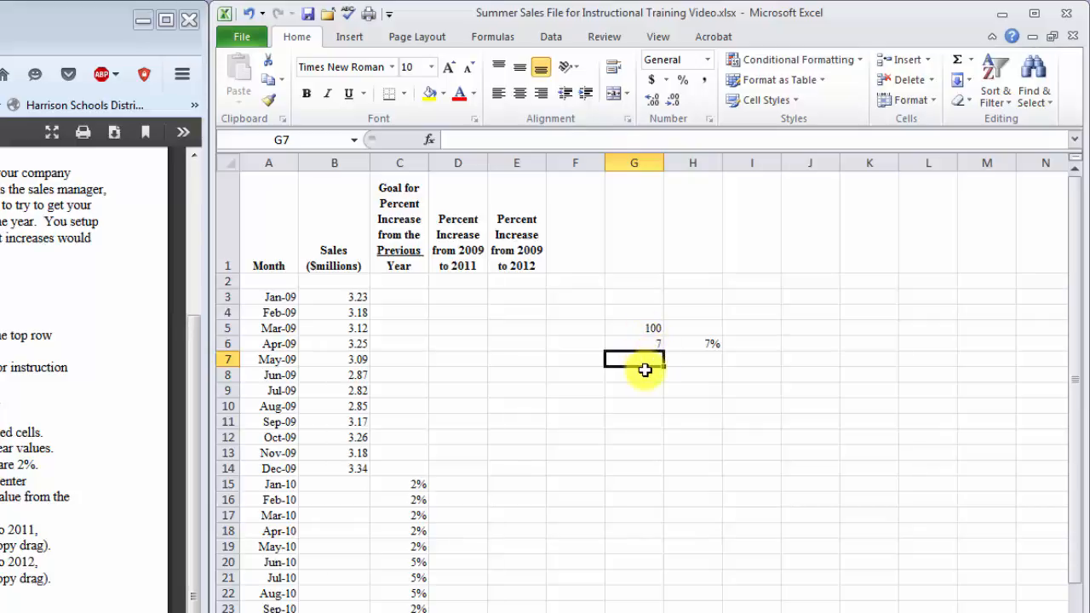
type("107")
key("Return")
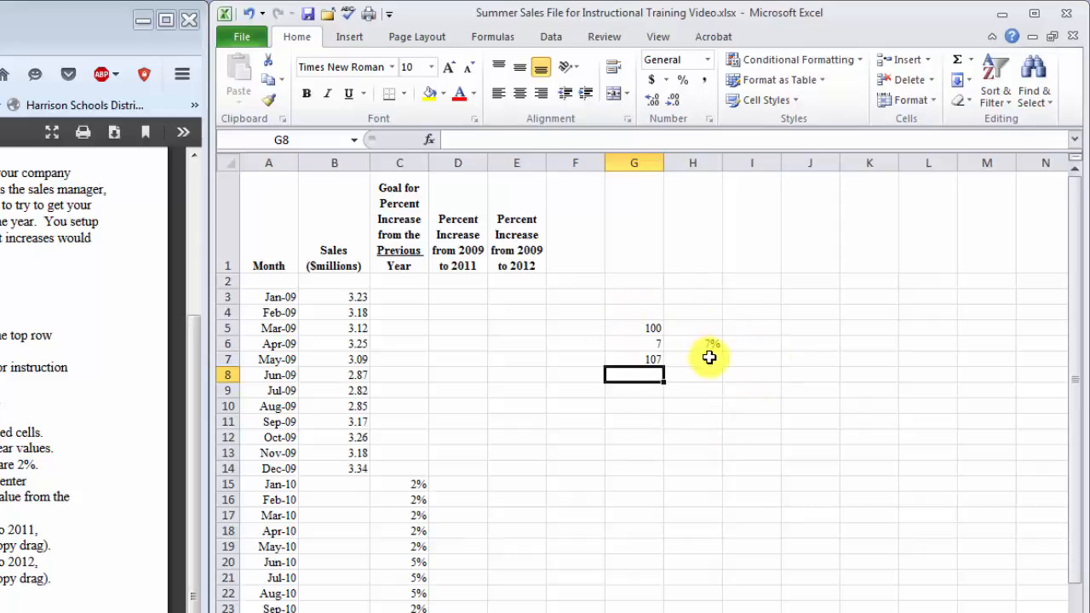
Clear the sample values from G6 and G7.
left_click(647, 344)
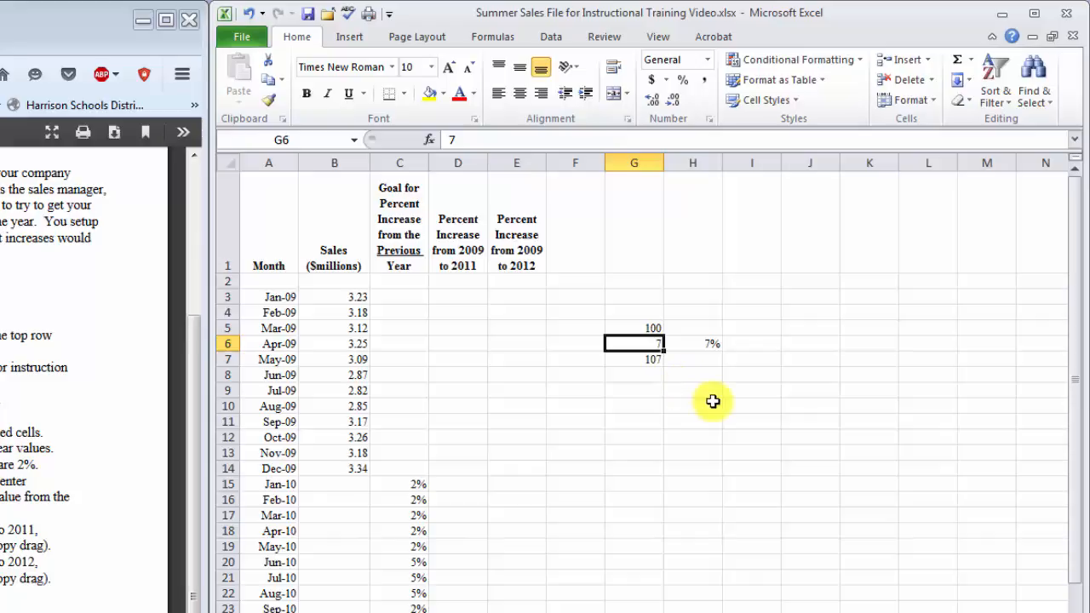
left_click(650, 366)
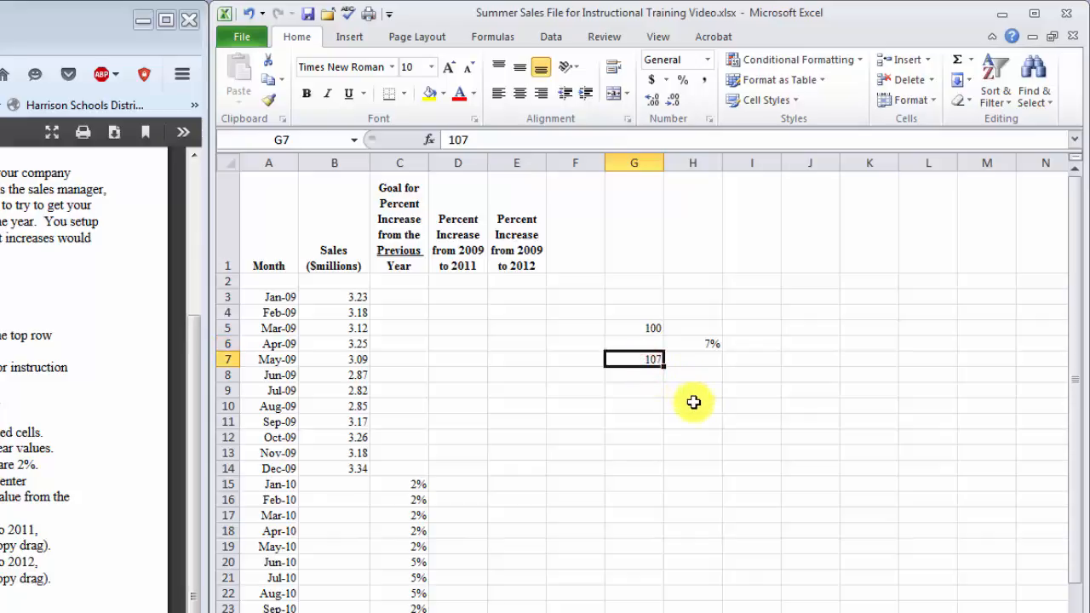
key("Delete")
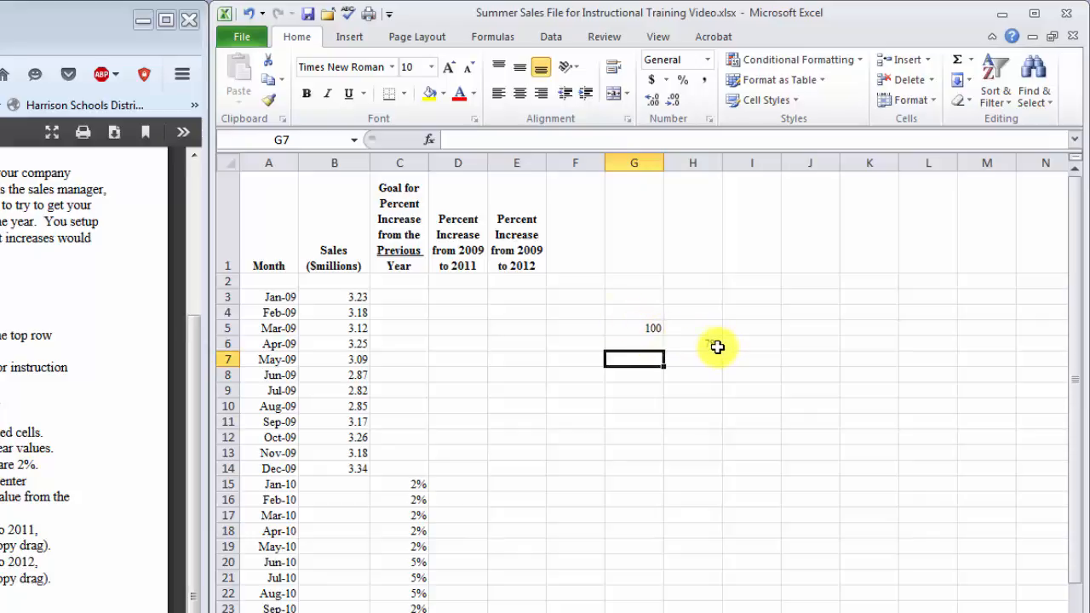
Enter the sample increase amount 7 in G6, below the sample value 100.
left_click(653, 342)
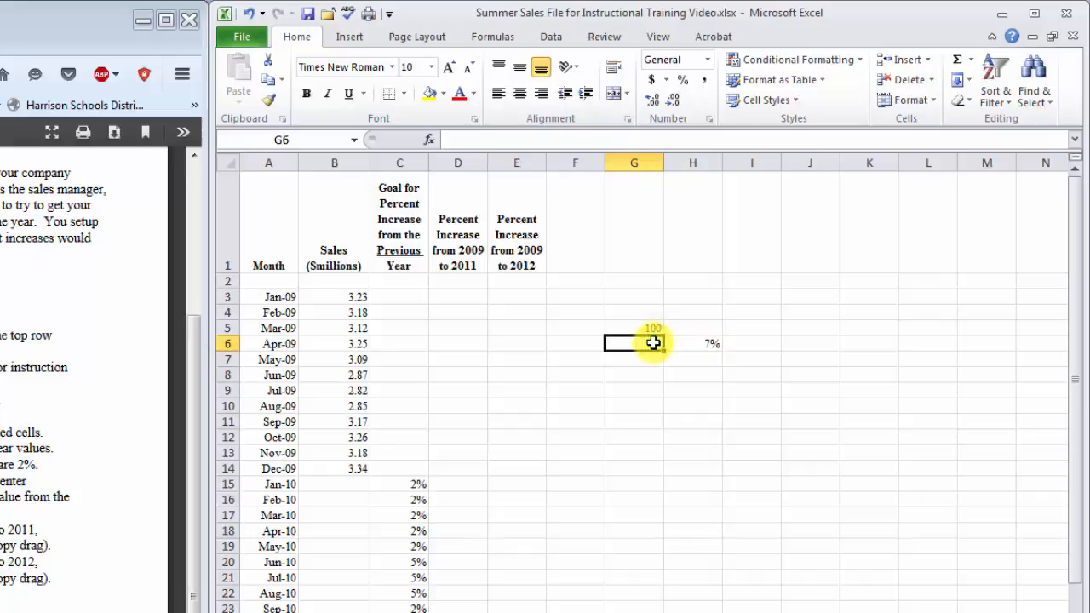
type("7")
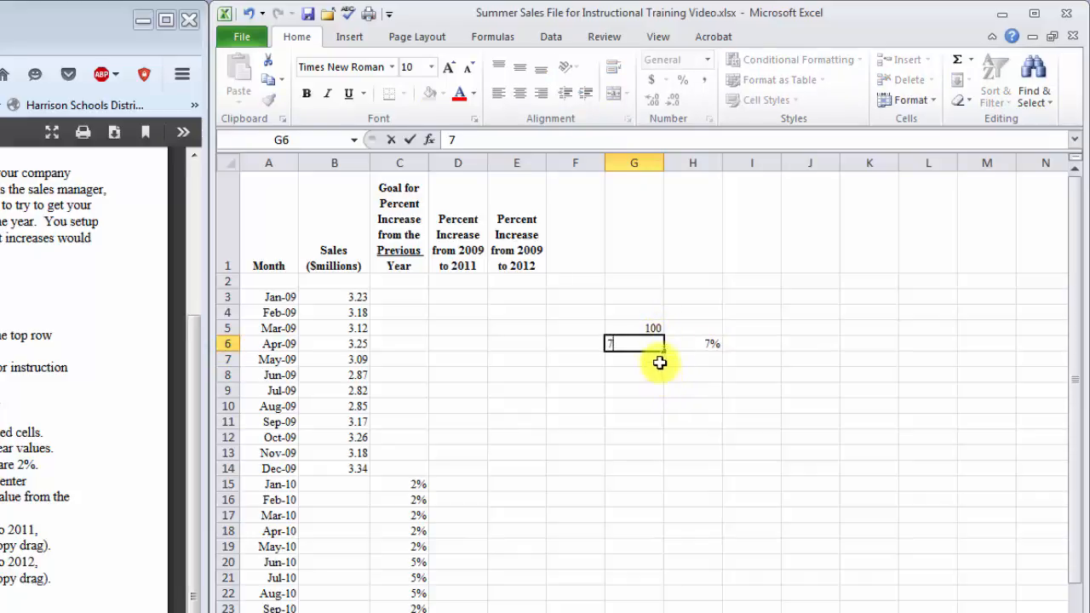
key("Return")
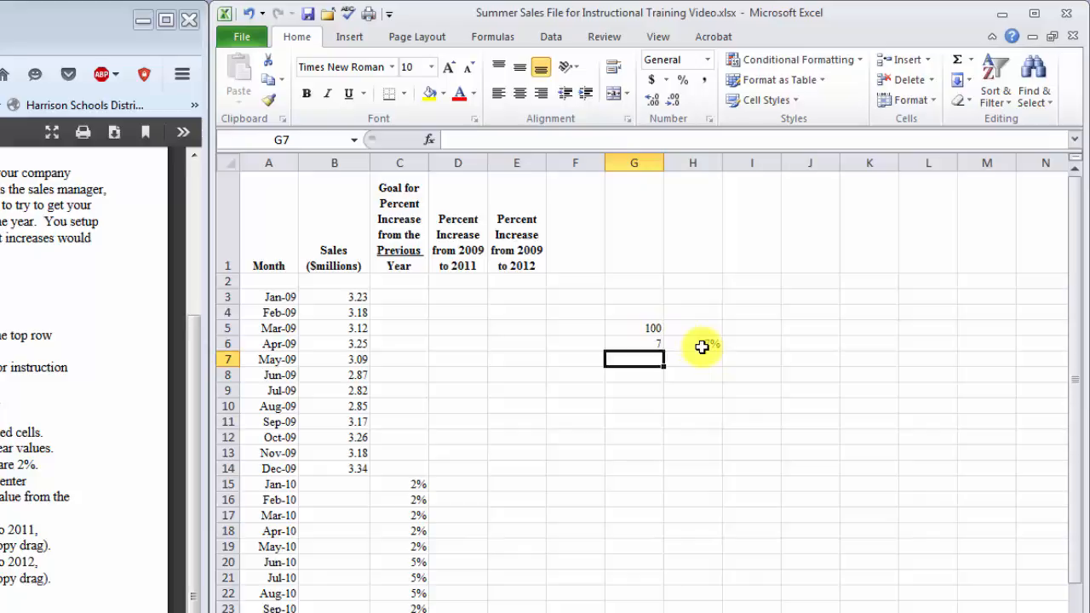
left_click(649, 326)
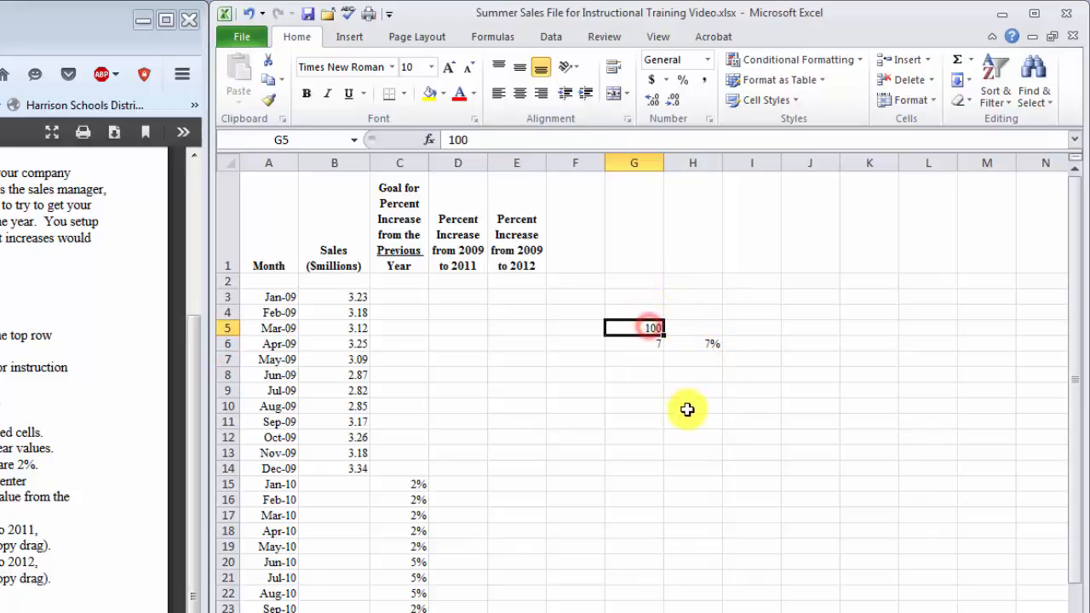
Enter 3.36 as the January 2011 sales value in B27.
left_click(358, 484)
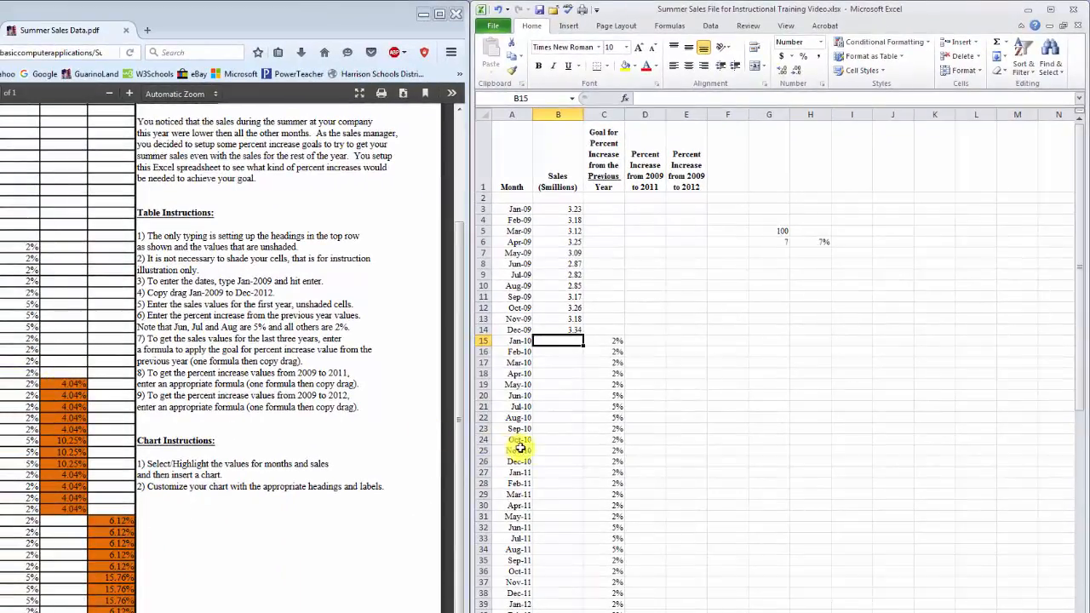
left_click(645, 471)
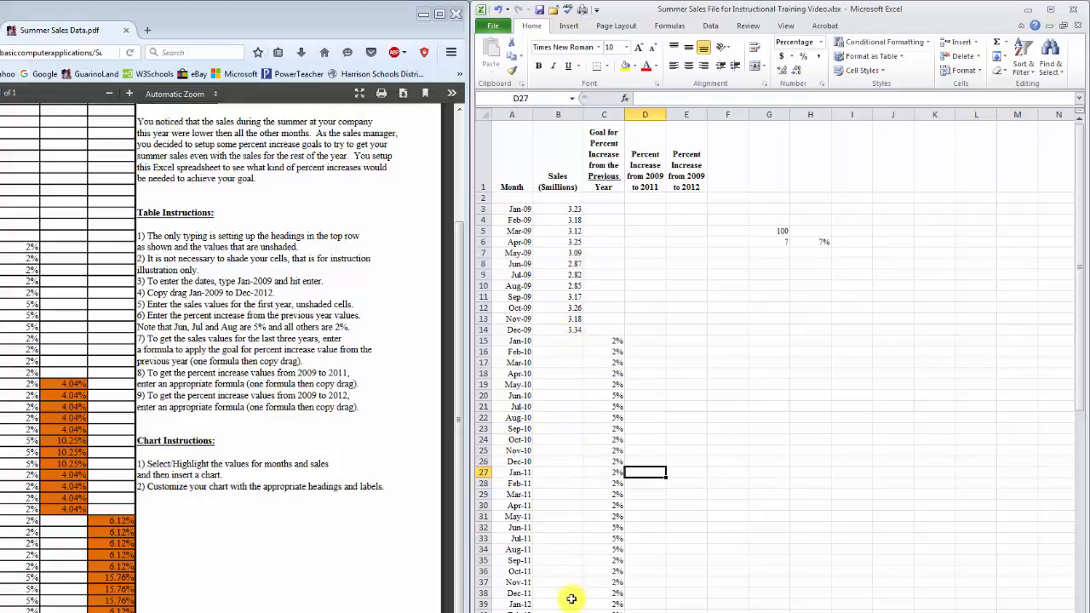
left_click(551, 472)
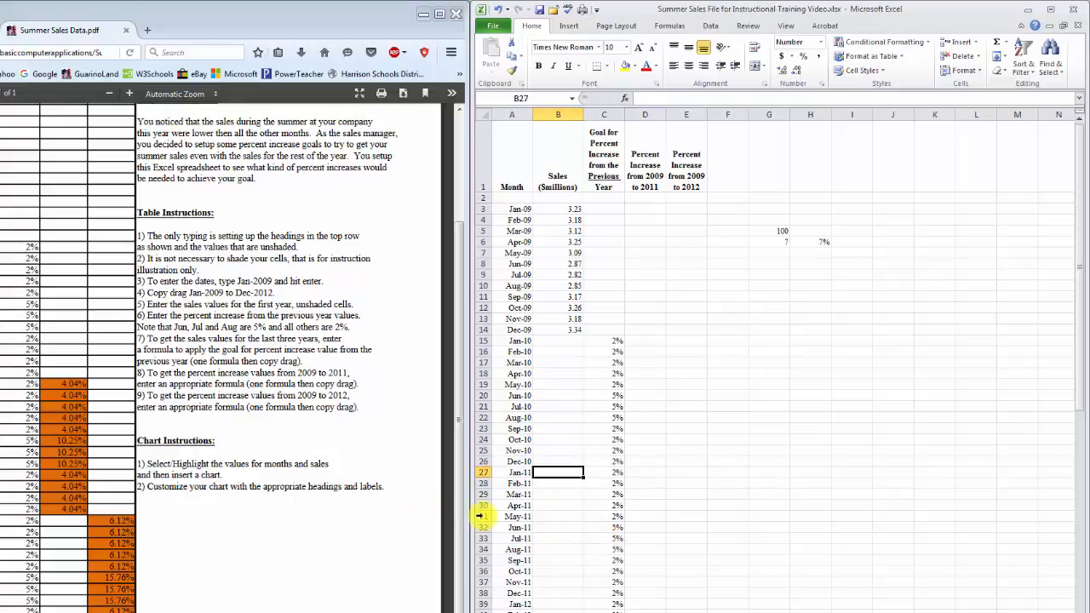
type("3.36")
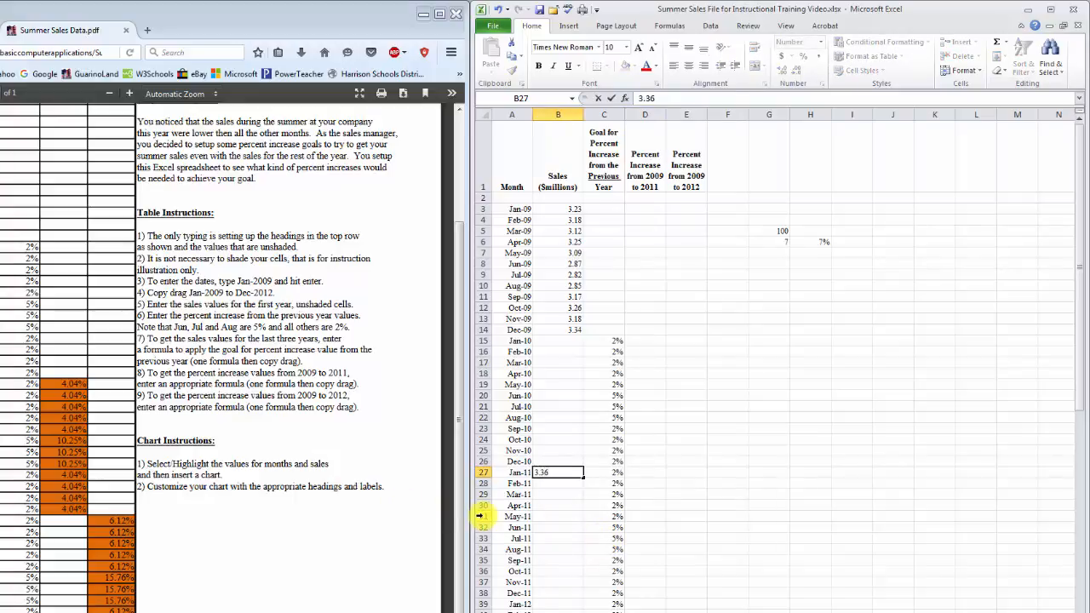
key("Return")
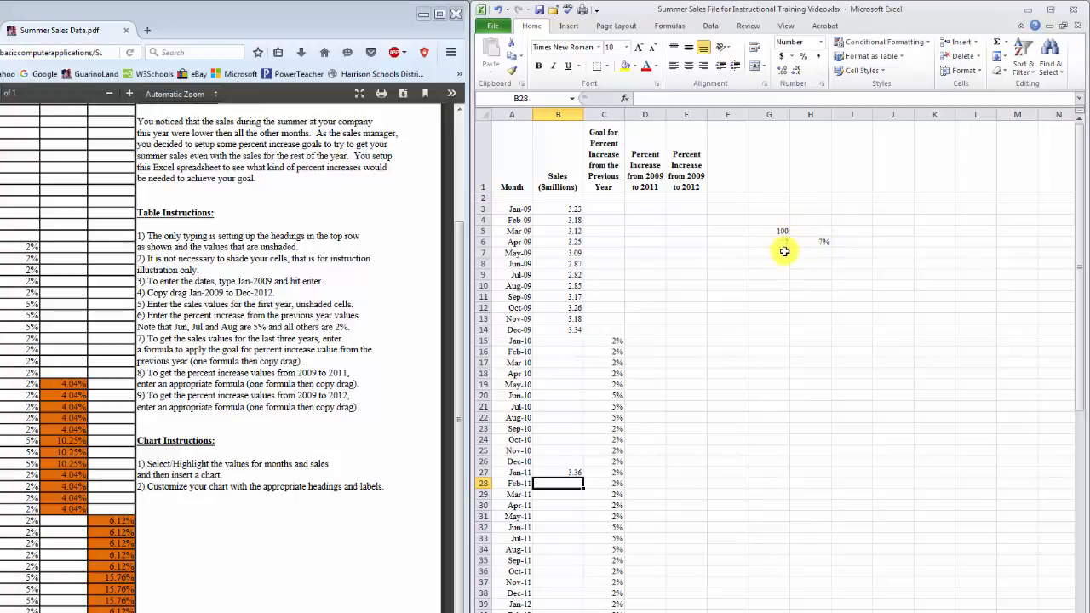
Enter 107 in G7 as the sample total after the increase.
left_click(784, 251)
type("107")
key("Return")
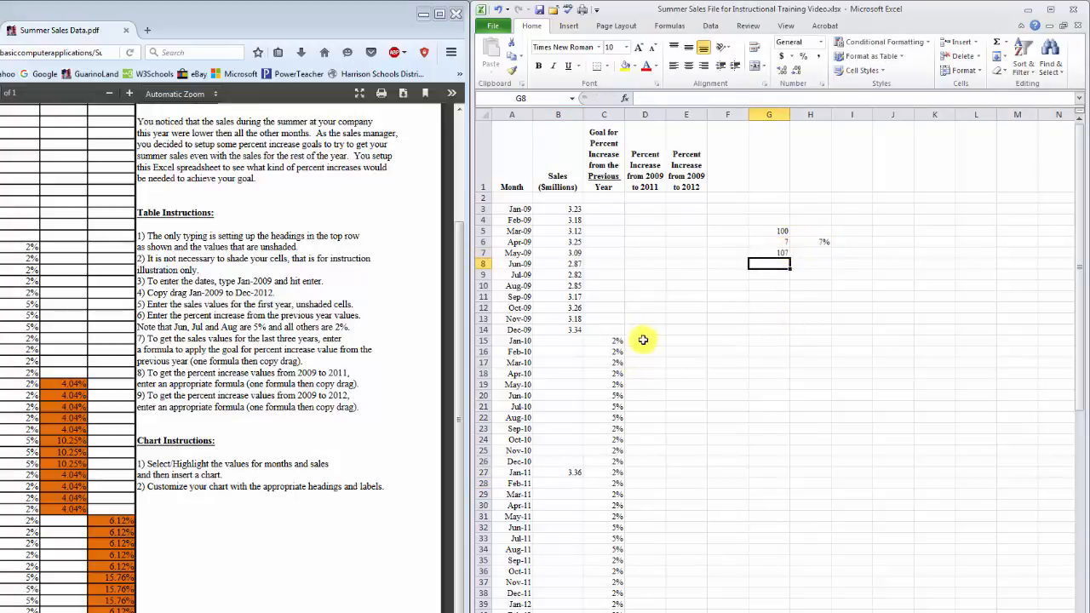
Enter 4.04% in D27 as the January percent increase from 2009 to 2011.
left_click(646, 475)
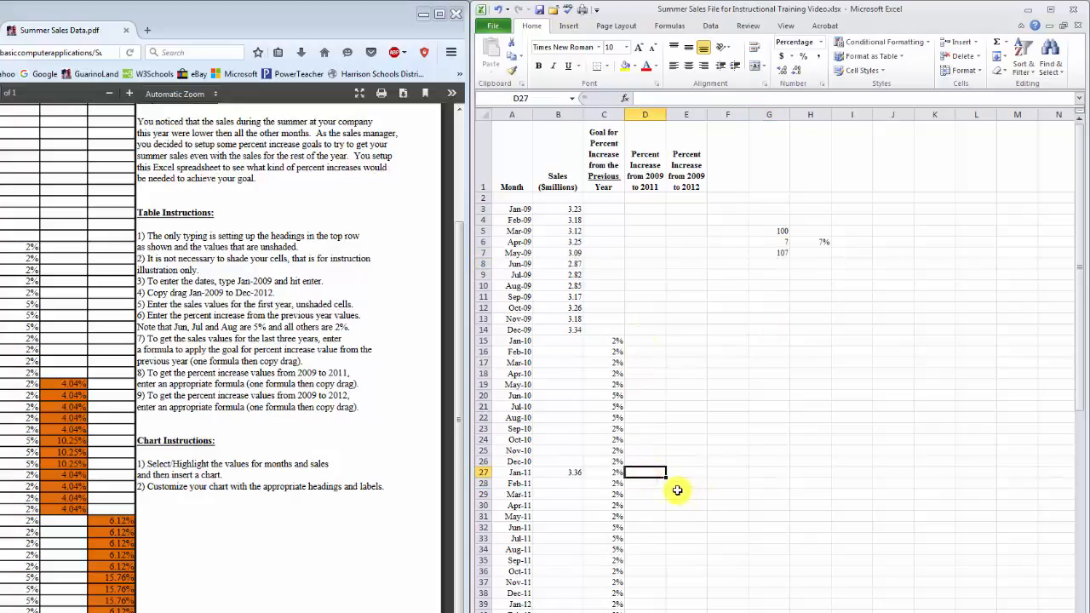
type("4.04")
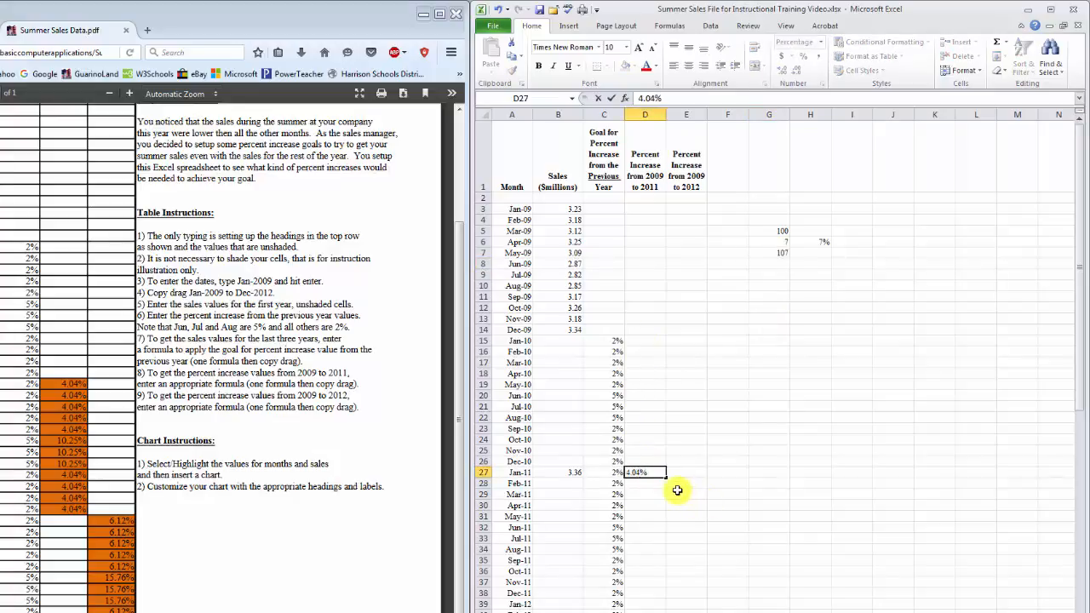
key("Return")
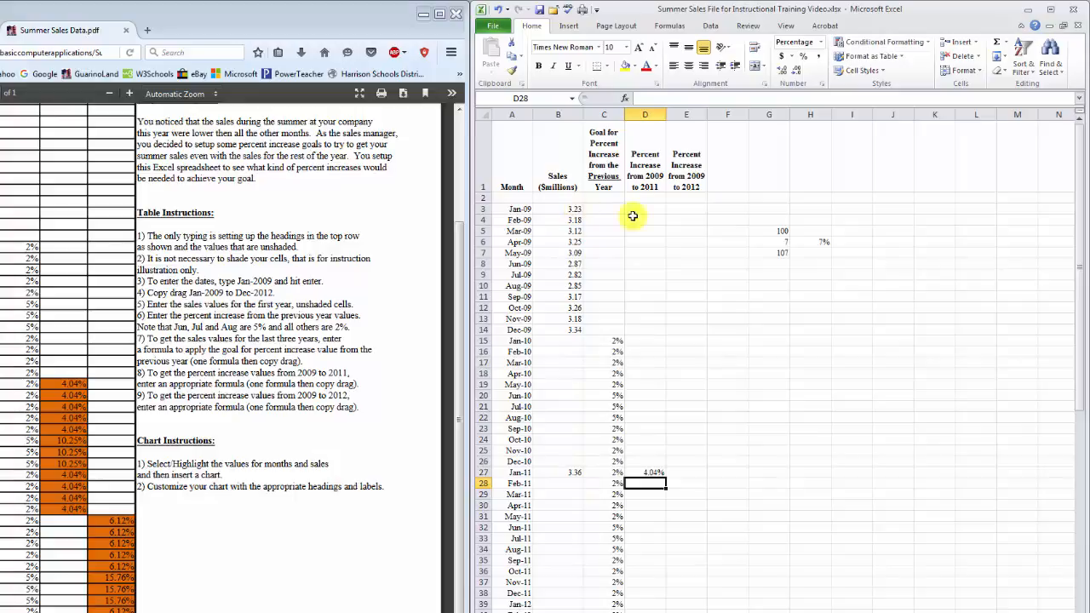
left_click(646, 471)
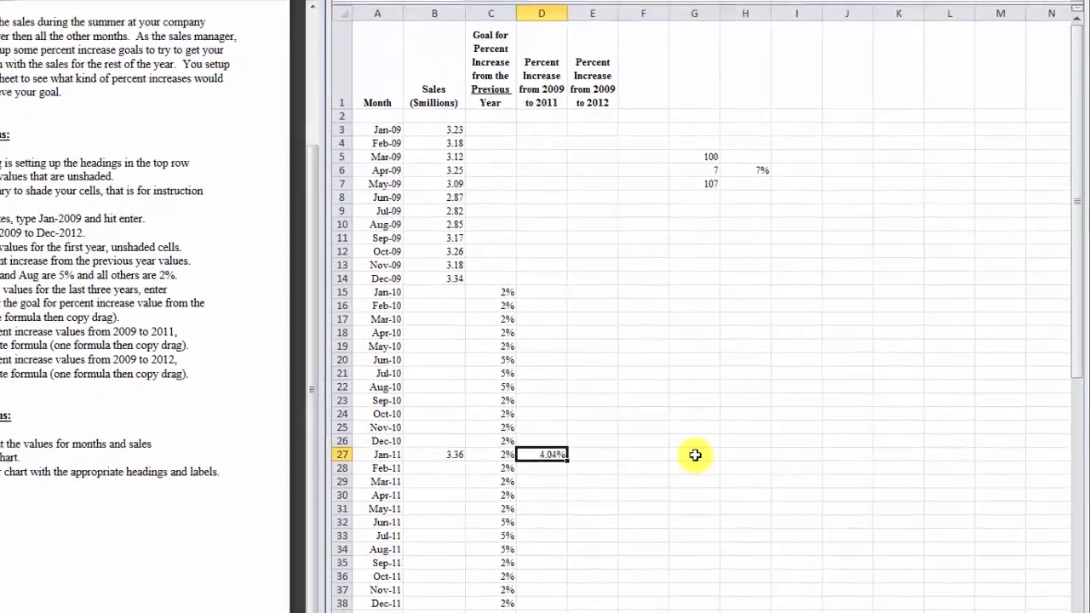
Enter the decimal 0.0404 in G27 as a sample for percent formatting.
left_click(770, 475)
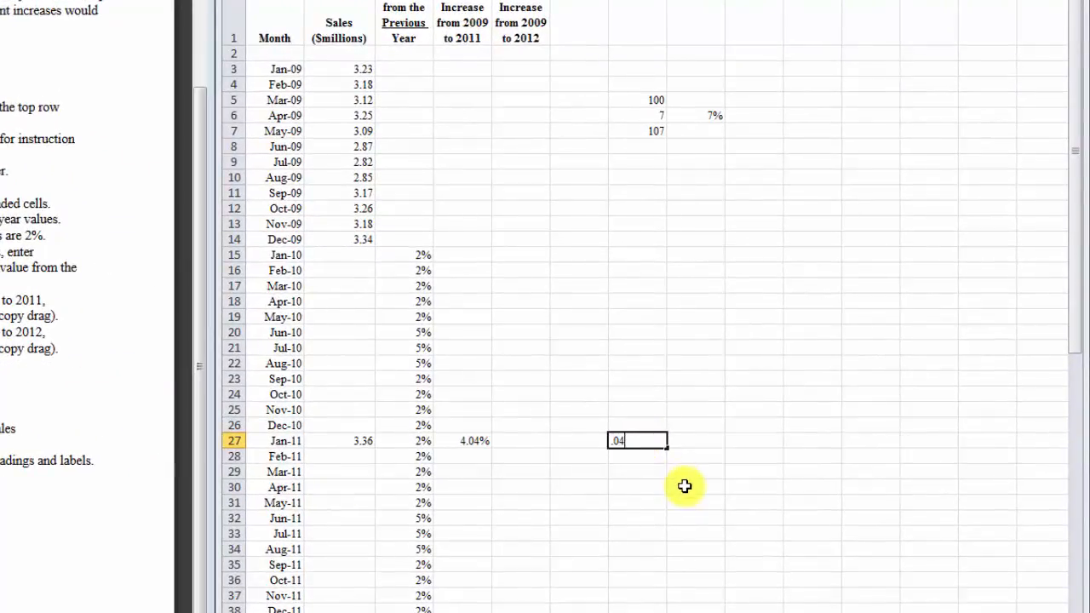
key("Return")
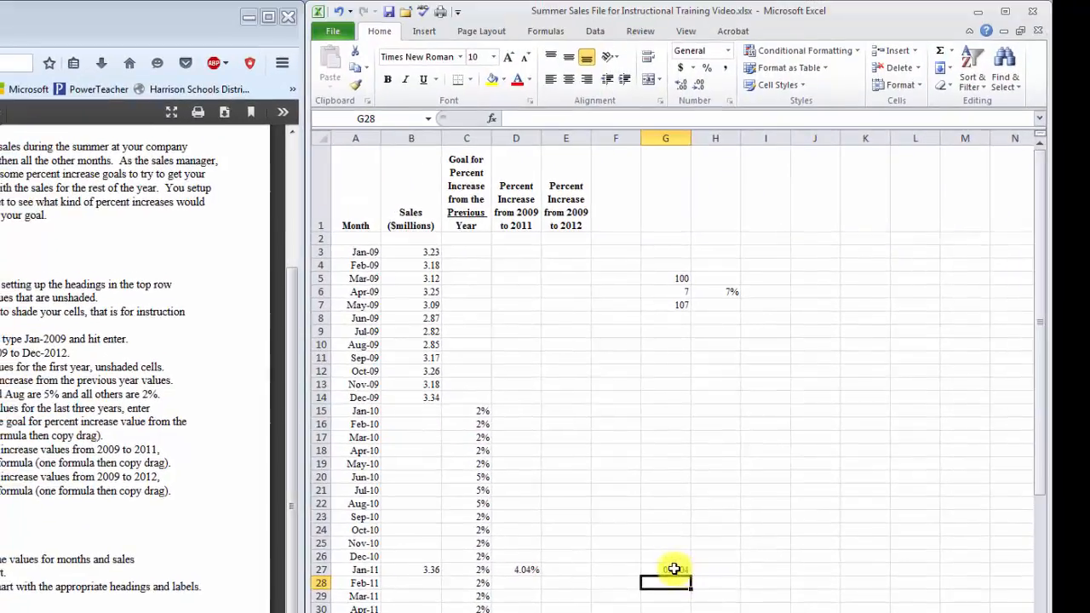
left_click(647, 440)
Format cell G27 as Percentage with 2 decimal places.
left_click(524, 570)
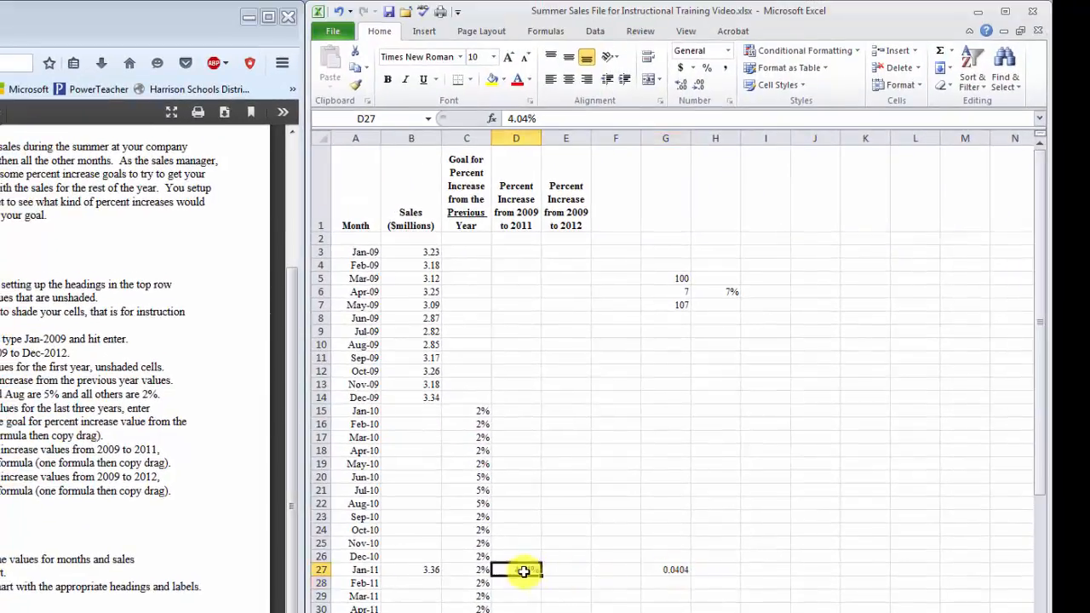
left_click(663, 570)
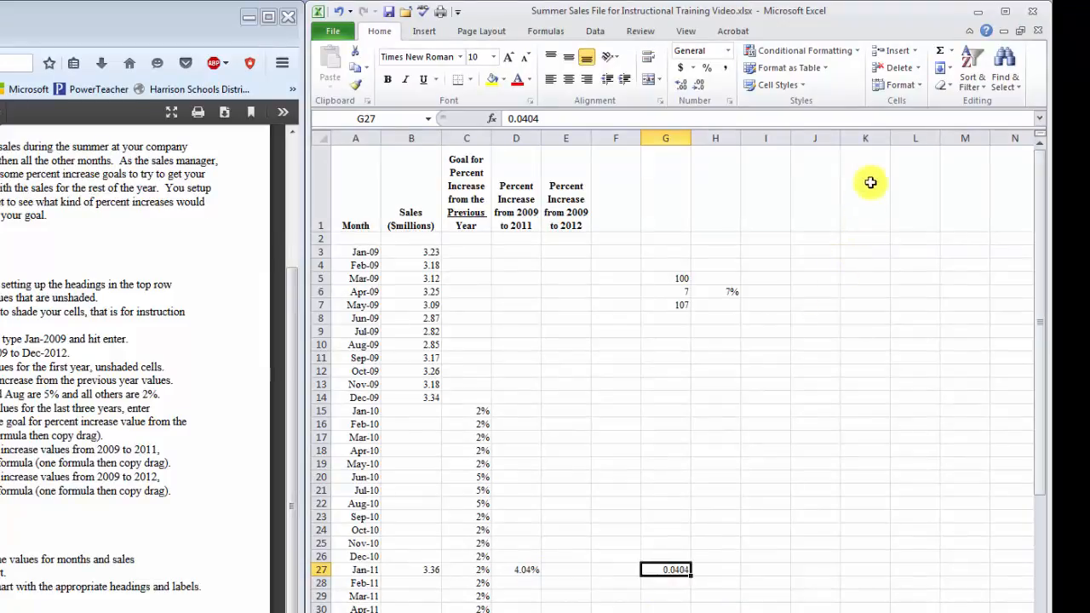
left_click(920, 87)
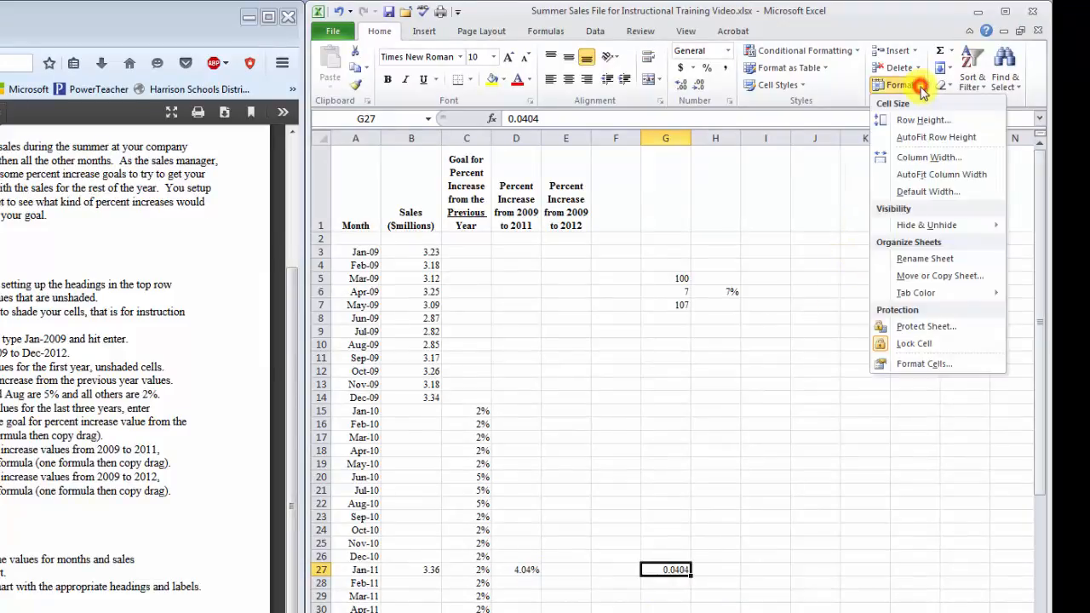
left_click(920, 364)
left_click(695, 238)
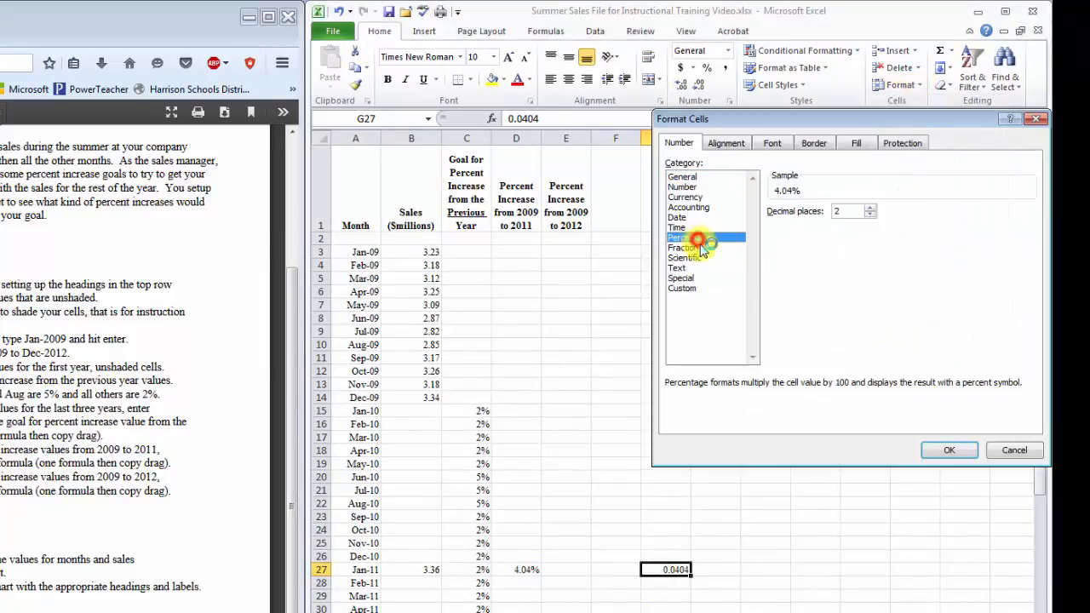
left_click(943, 449)
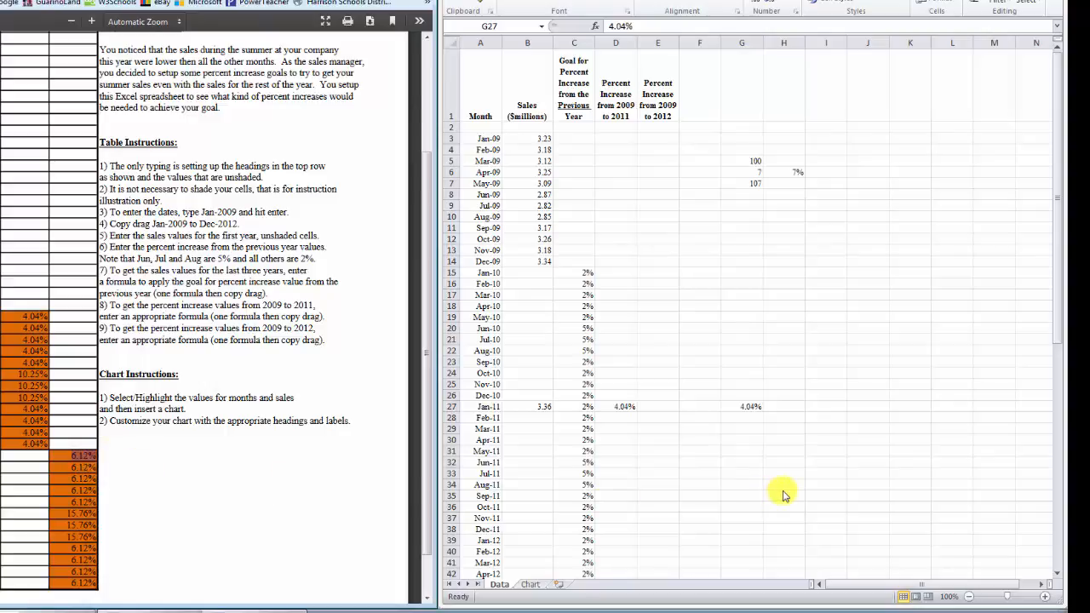
left_click(1054, 304)
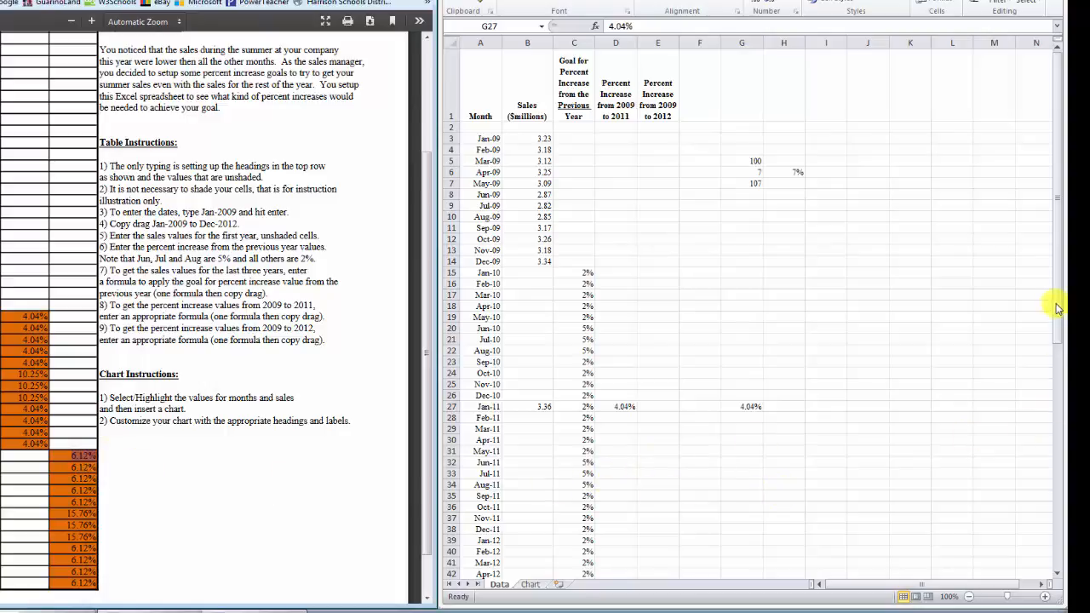
left_click_drag(1055, 329, 1055, 333)
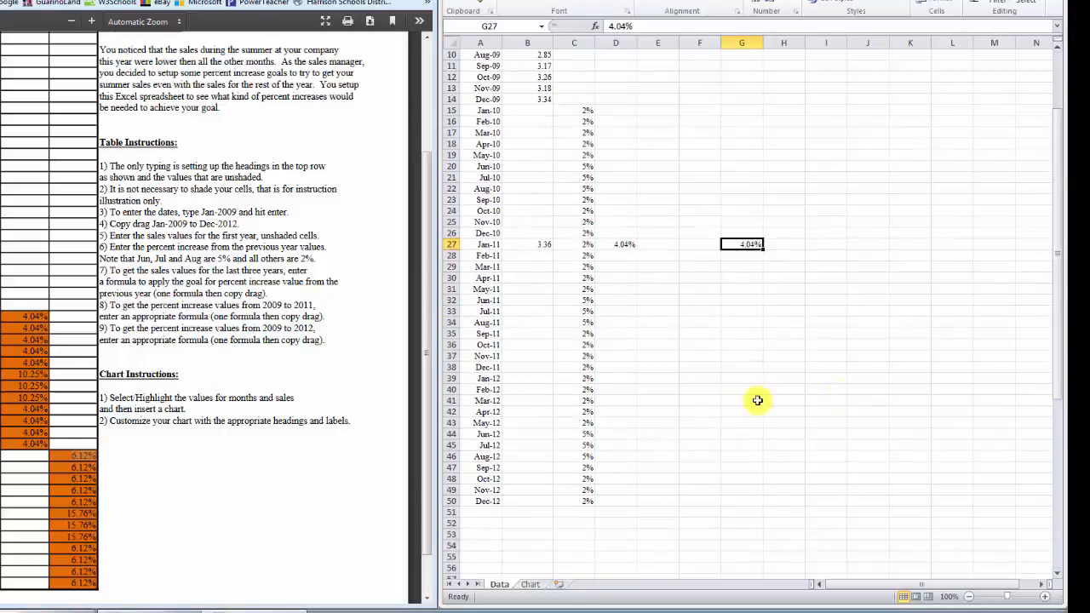
left_click(665, 380)
scroll(688, 398, "up", 3)
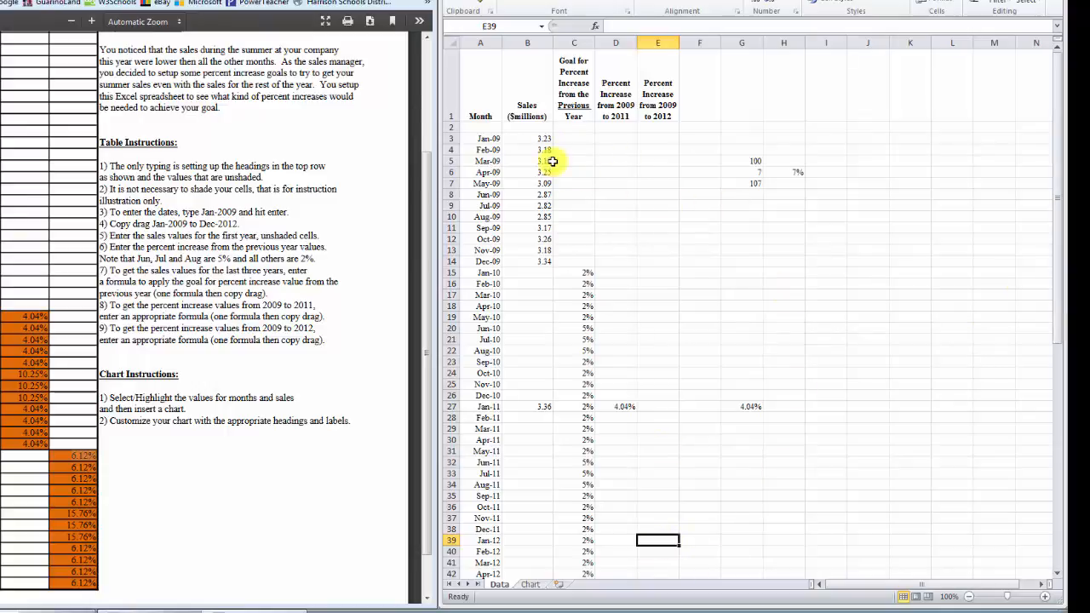
left_click(538, 273)
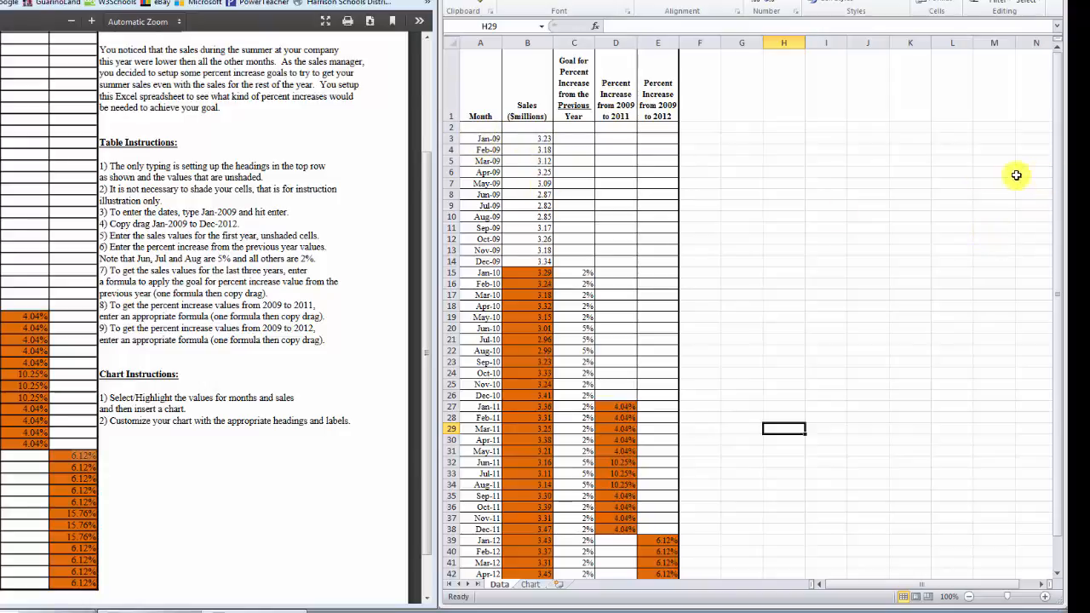
Insert a 2-D clustered column chart from the months and sales in A3:B50.
left_click(473, 139)
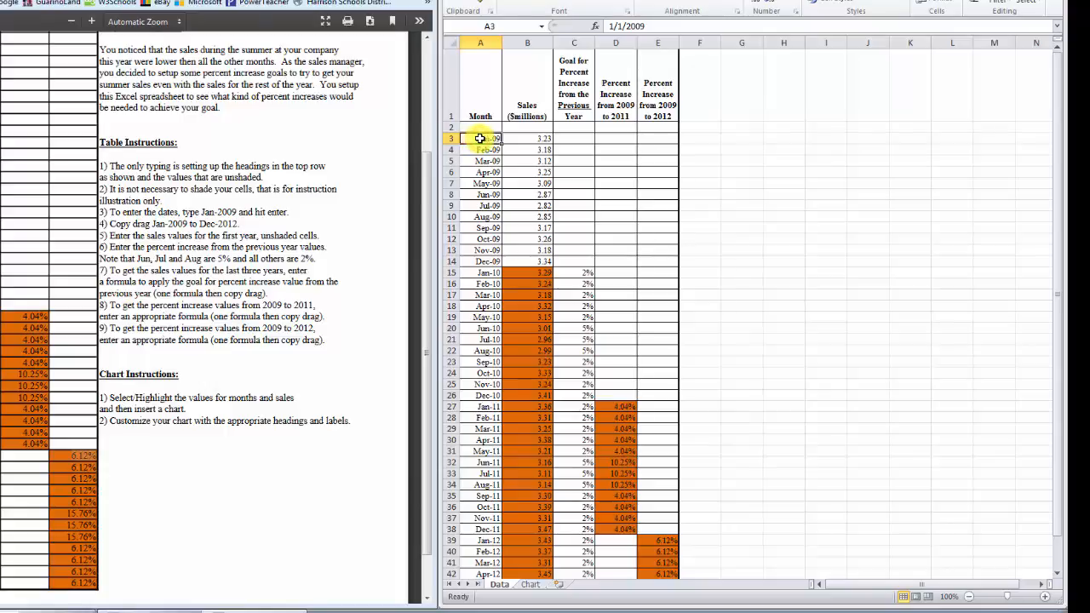
left_click_drag(480, 137, 528, 544)
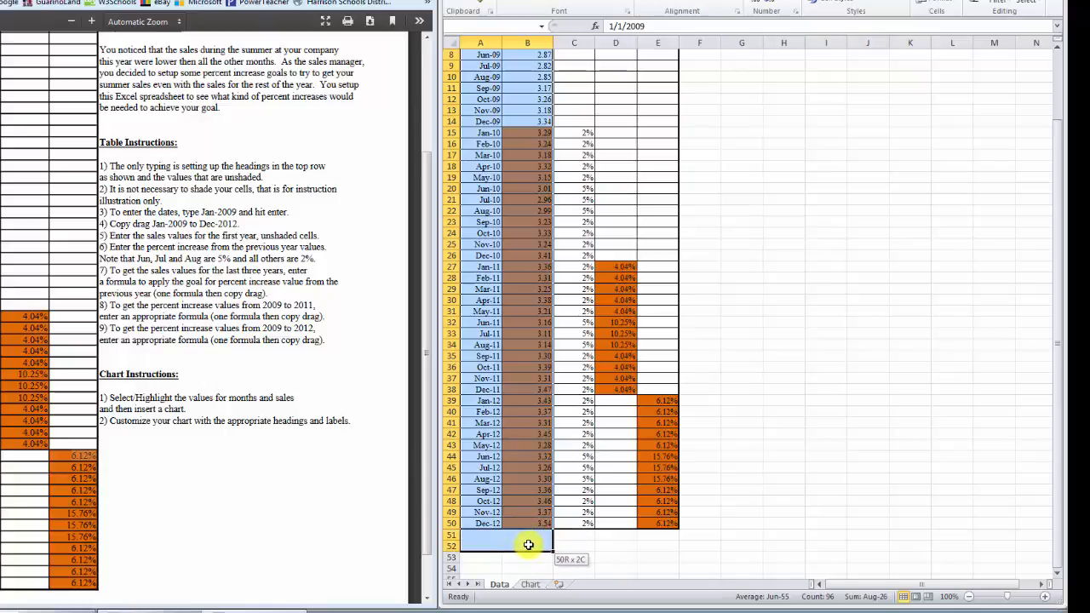
left_click_drag(528, 544, 530, 528)
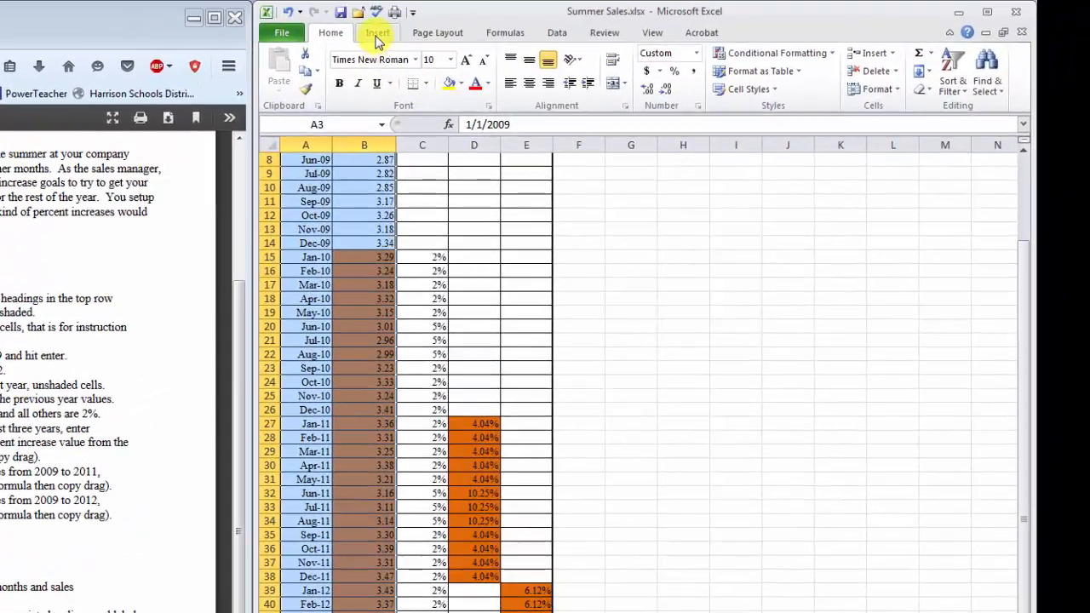
left_click(375, 36)
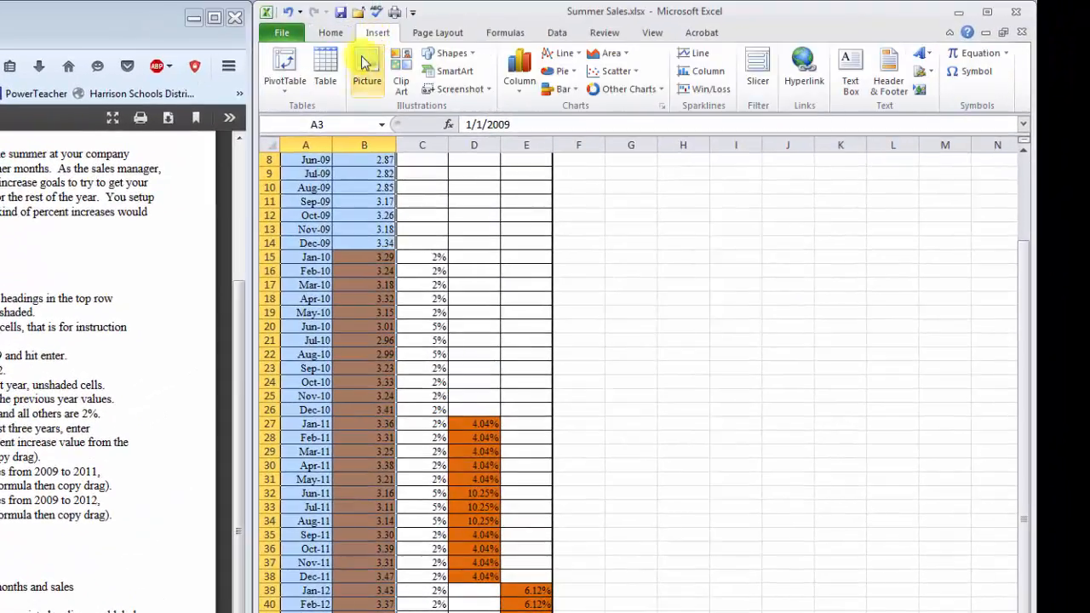
left_click(522, 96)
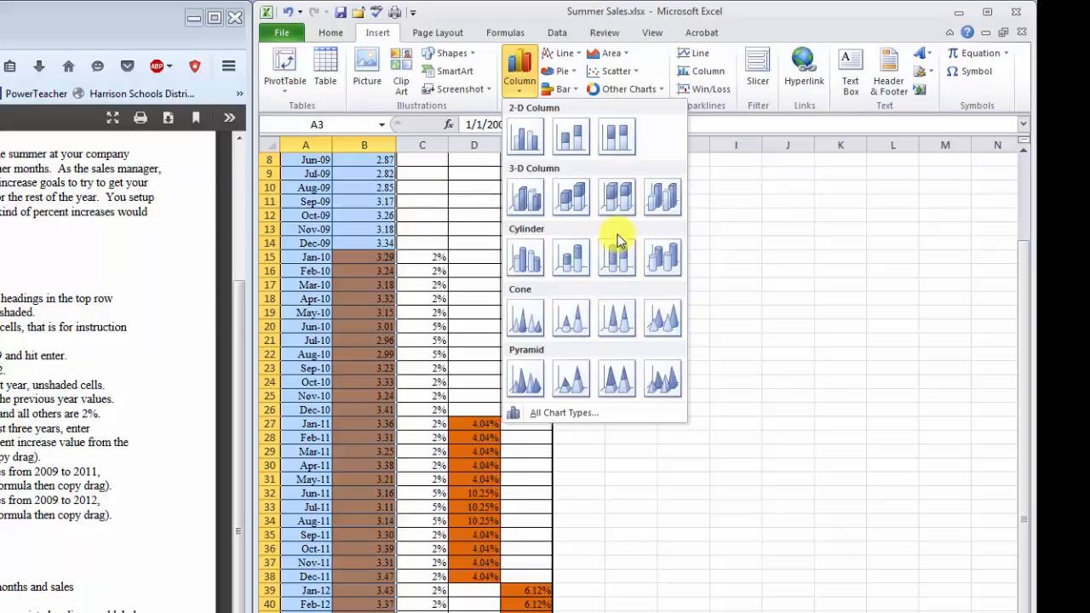
left_click(525, 147)
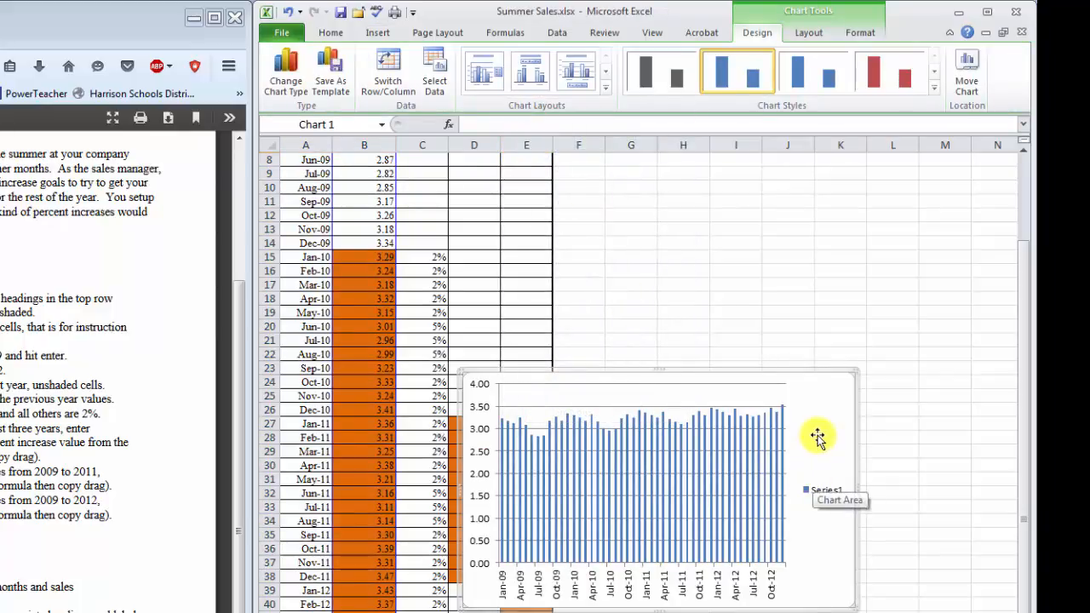
Move the chart beside the data table and enlarge it, and delete its legend.
left_click_drag(814, 433, 915, 231)
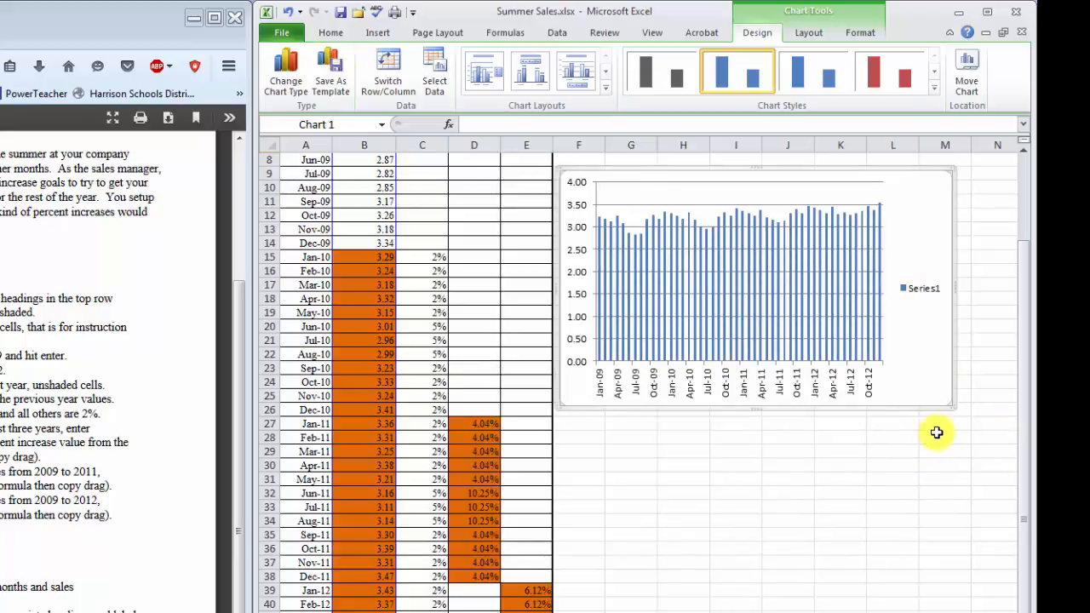
left_click_drag(951, 406, 1009, 471)
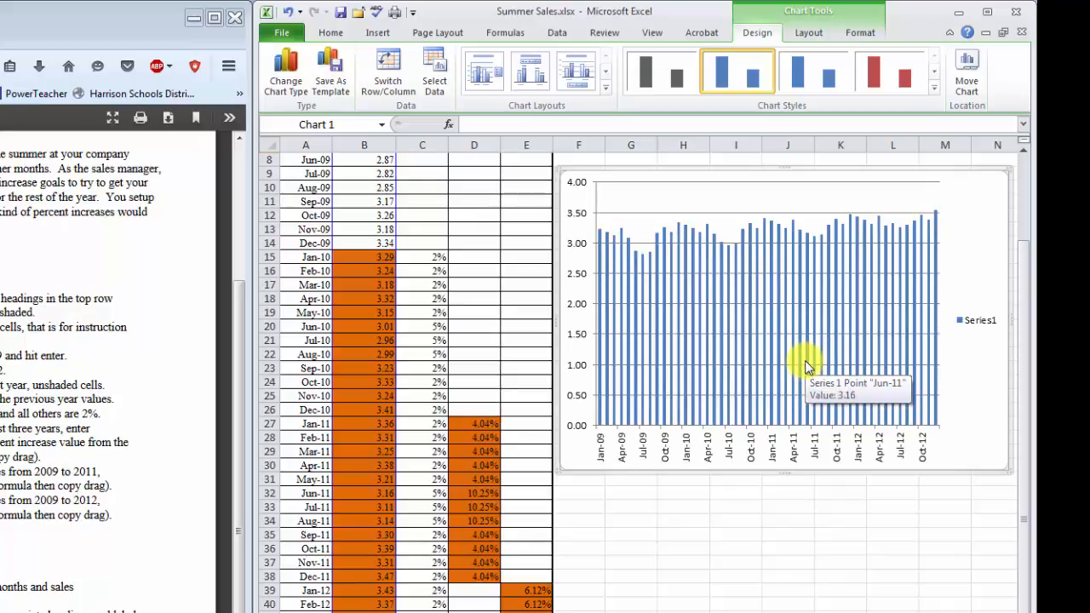
left_click(979, 319)
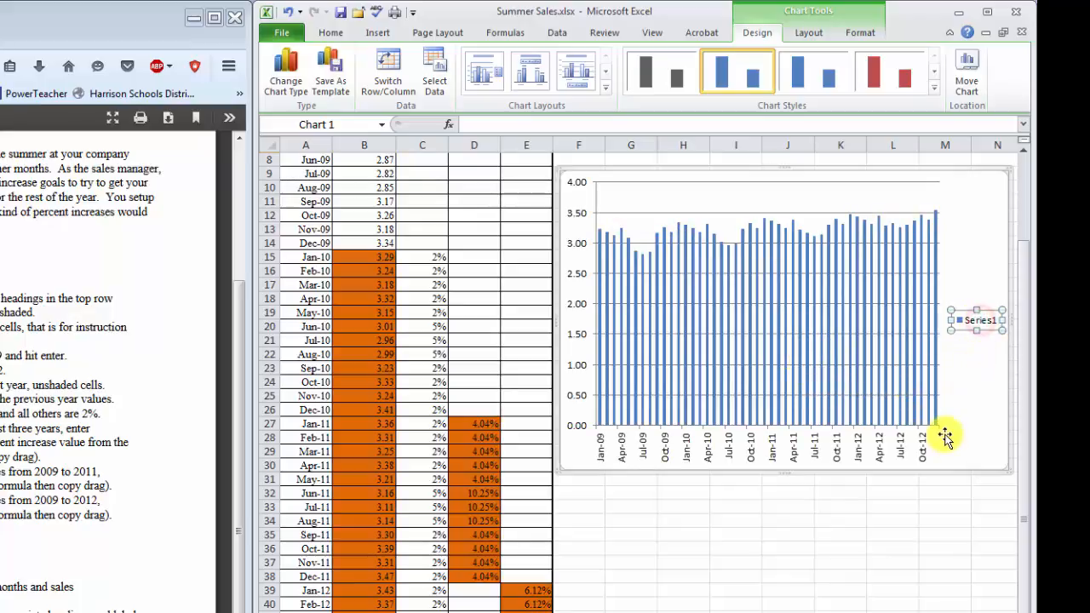
key("Delete")
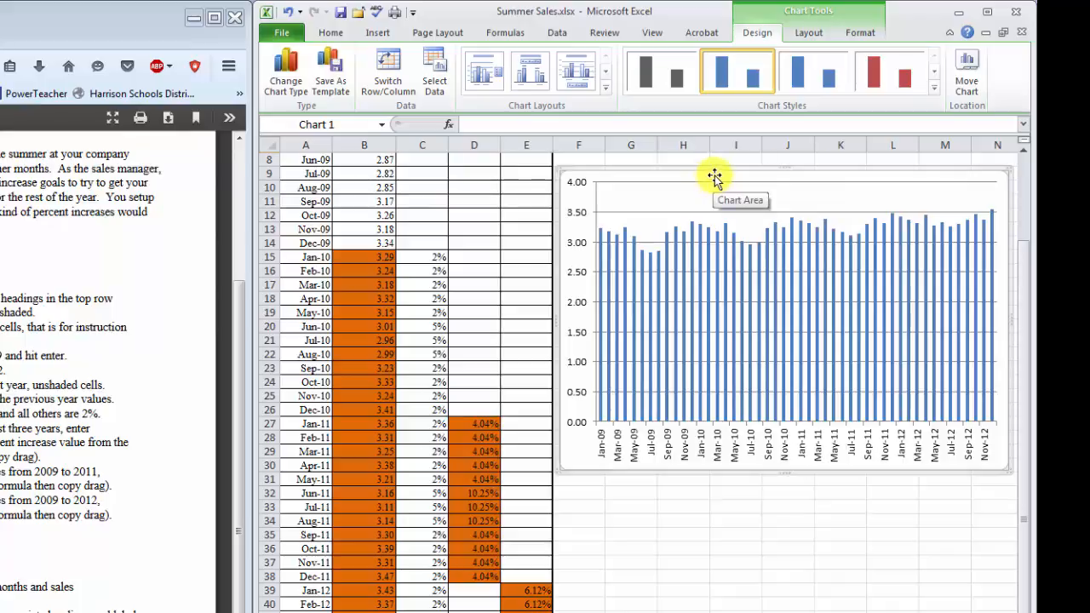
left_click(828, 518)
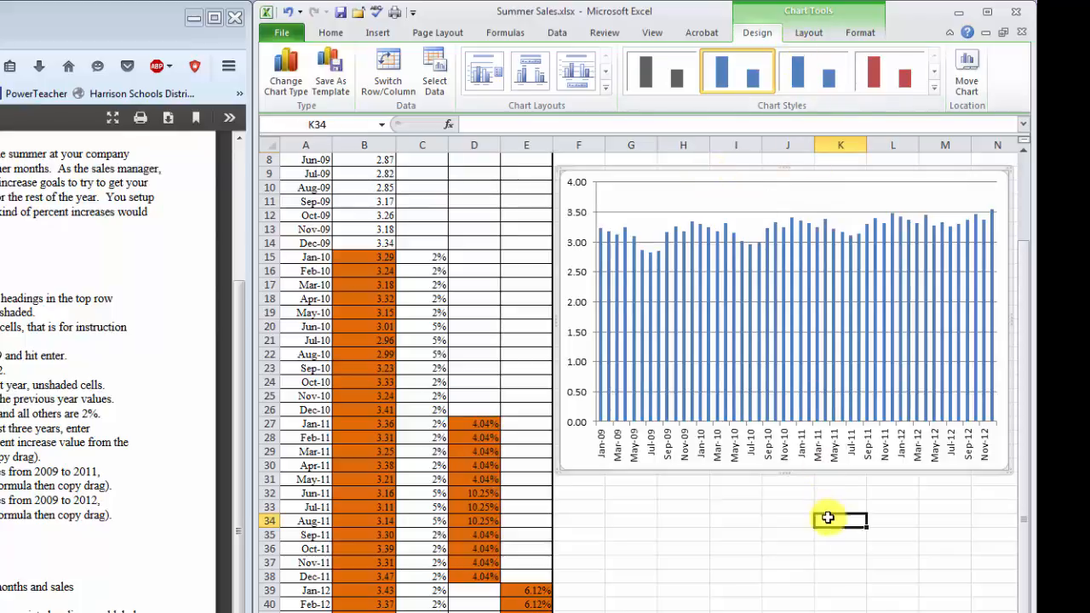
Add a centered overlay title to the chart reading Summer Sales.
left_click(803, 353)
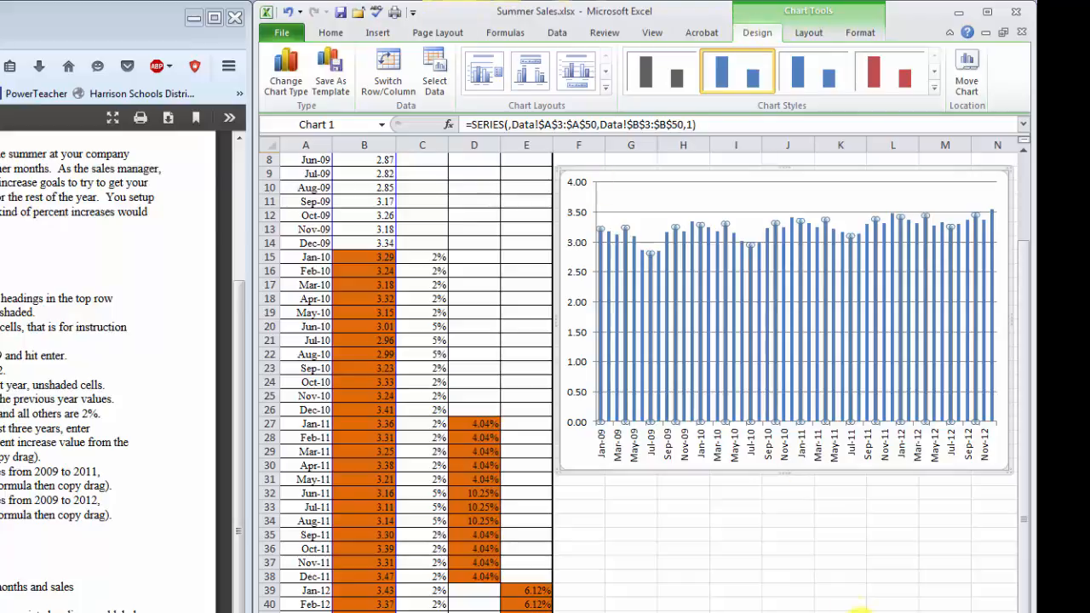
left_click(856, 609)
left_click(862, 326)
left_click(809, 32)
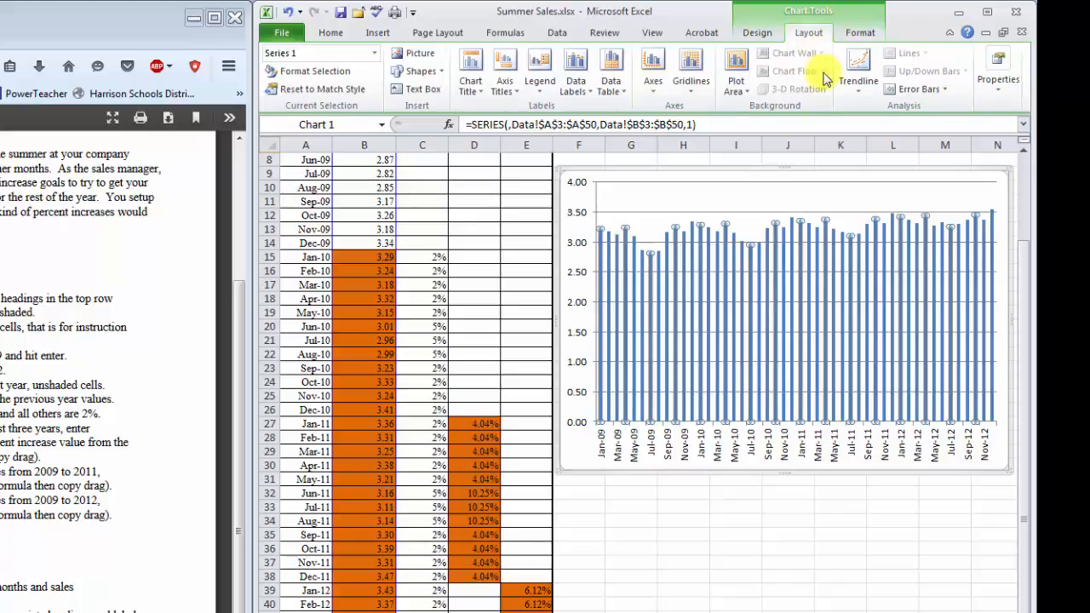
left_click(471, 77)
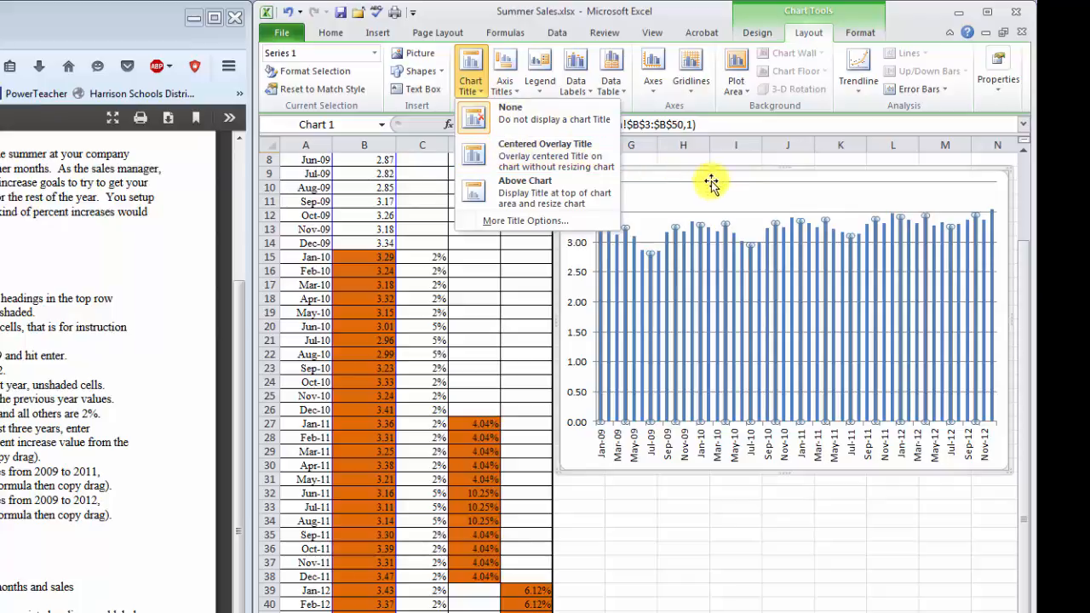
left_click(557, 168)
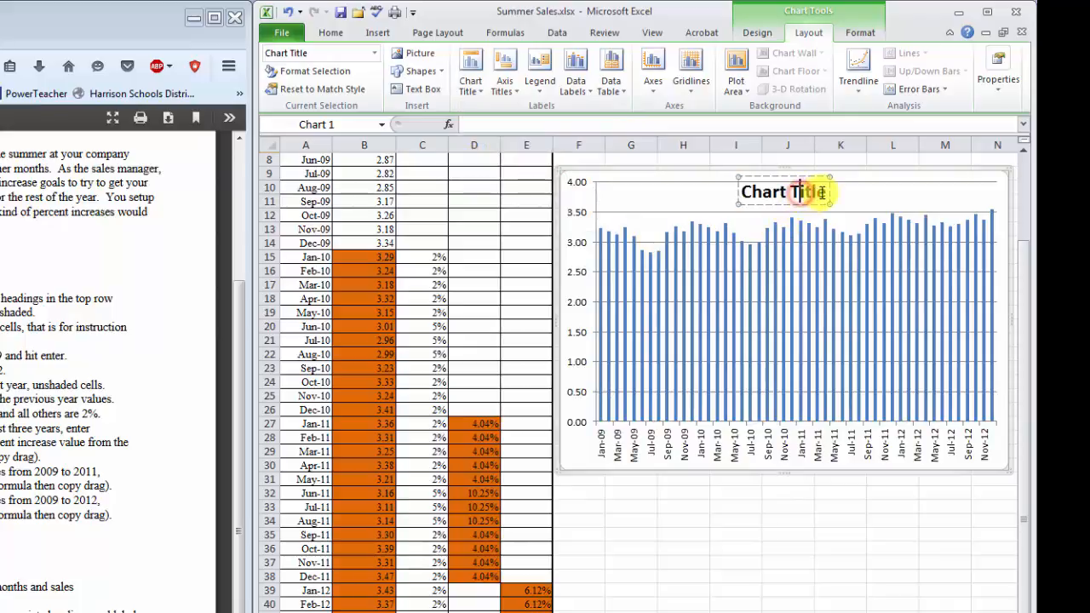
left_click_drag(828, 192, 753, 190)
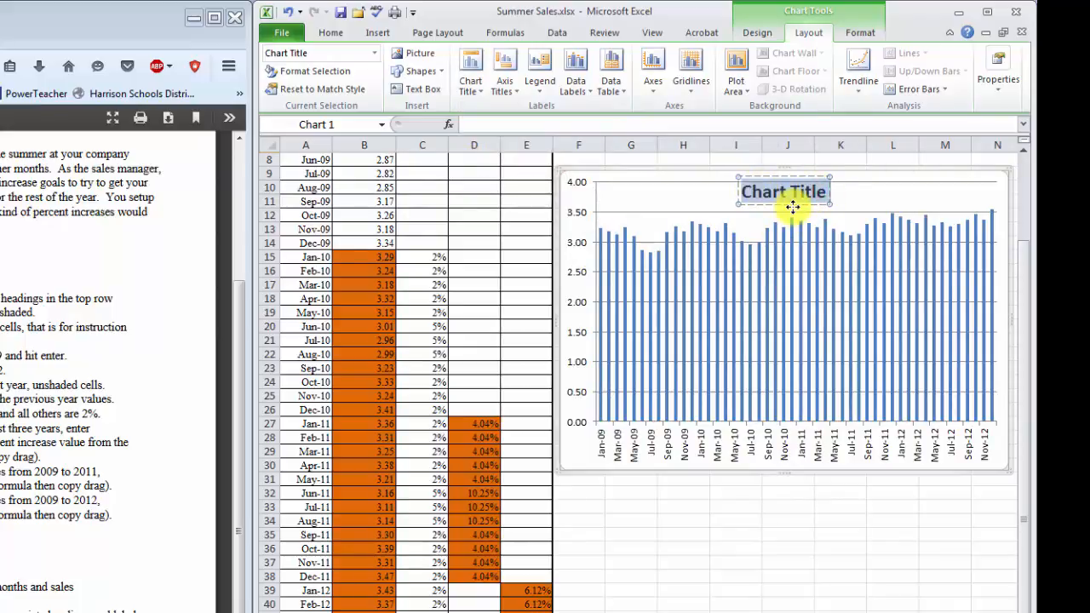
type("Su")
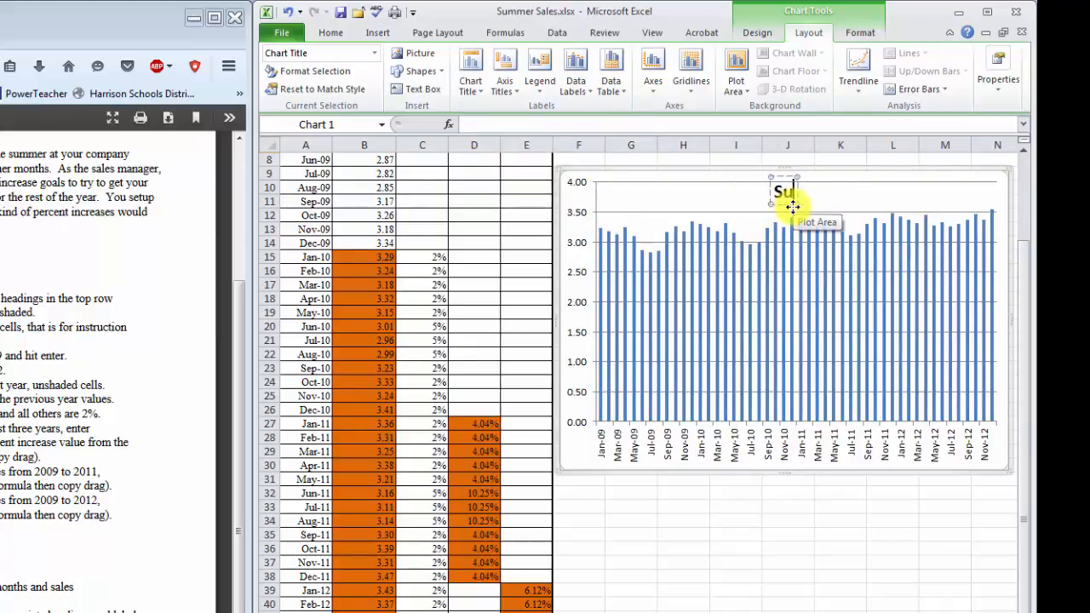
type("mmer Sales")
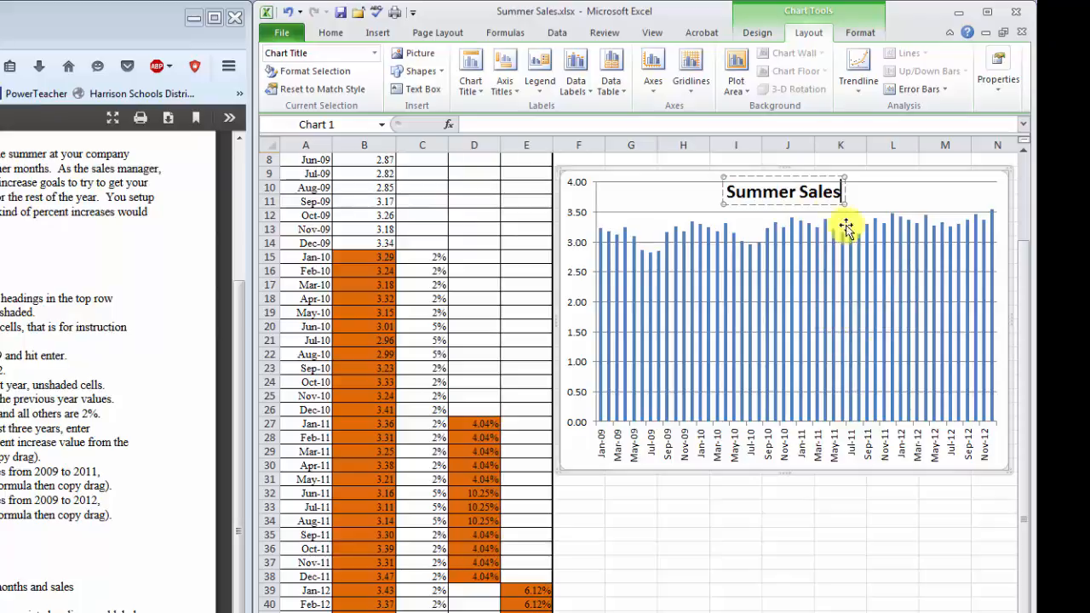
key("Return")
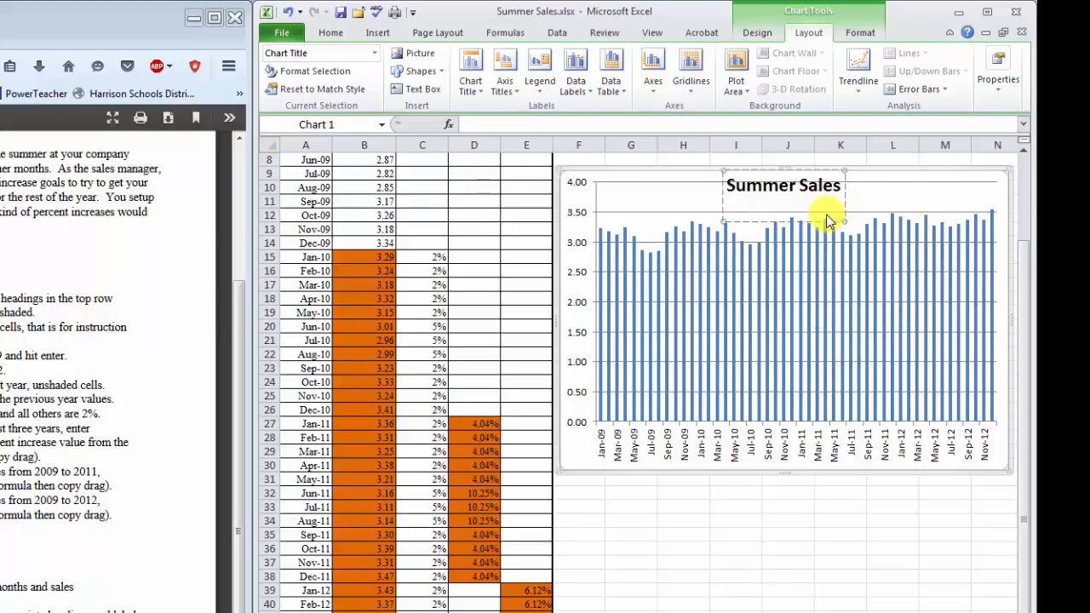
key("BackSpace")
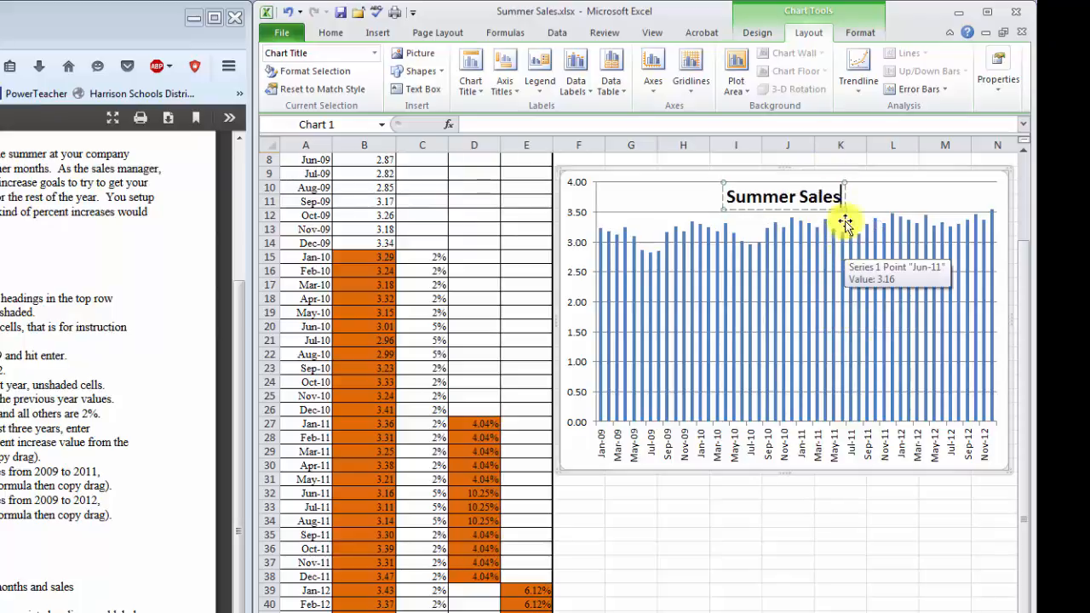
left_click(833, 549)
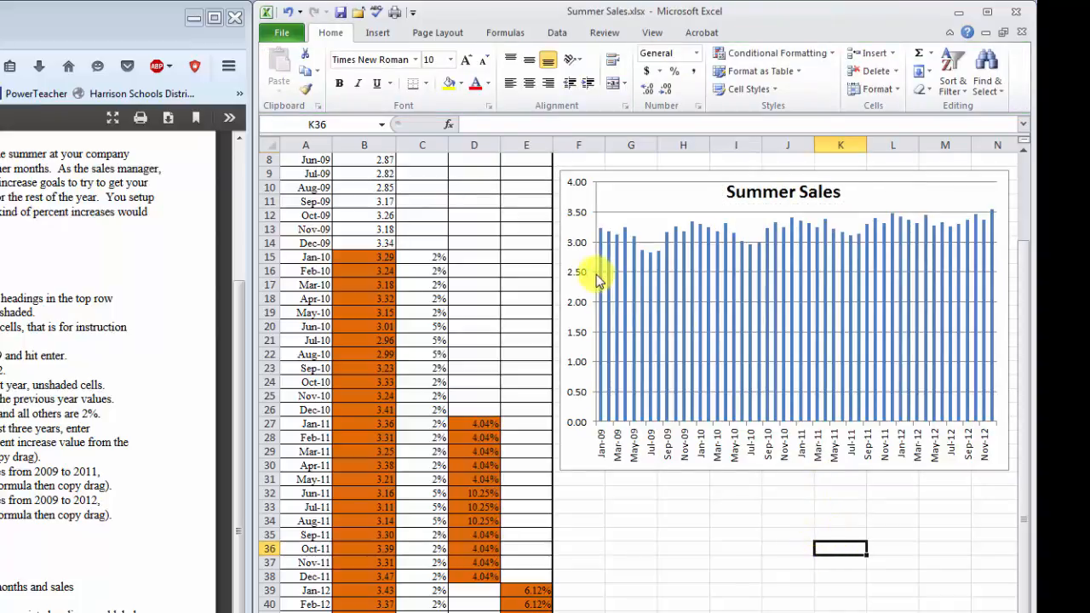
left_click(783, 348)
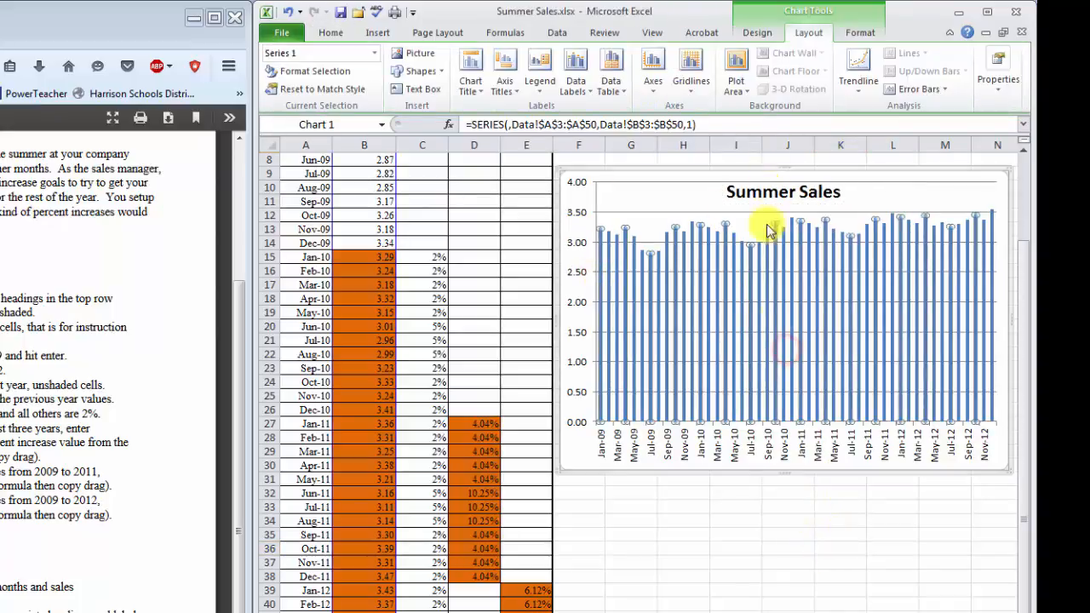
left_click(933, 189)
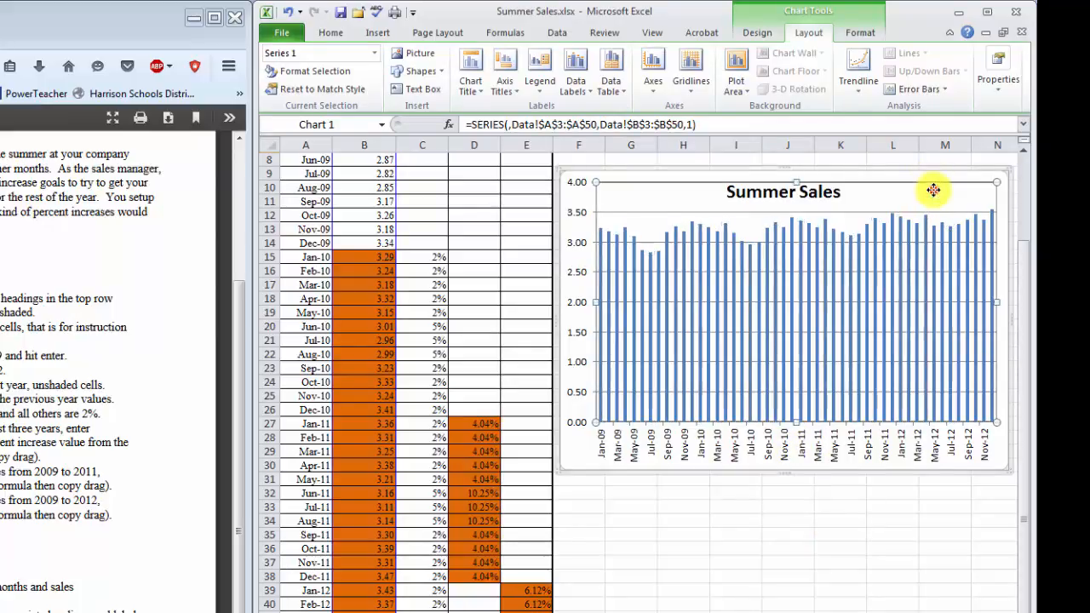
left_click(519, 91)
mouse_move(527, 126)
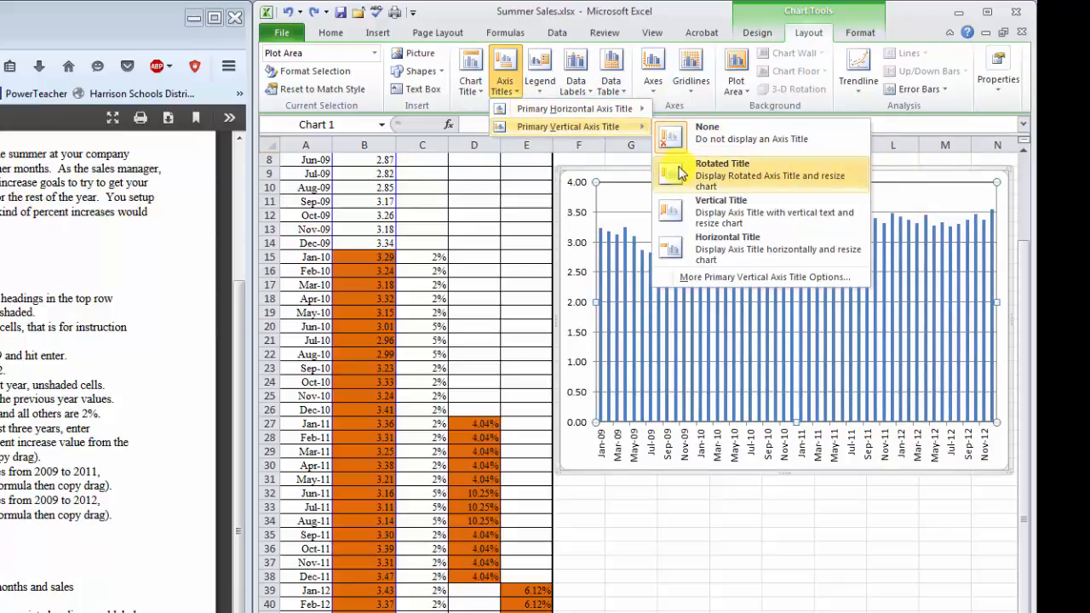
left_click(972, 198)
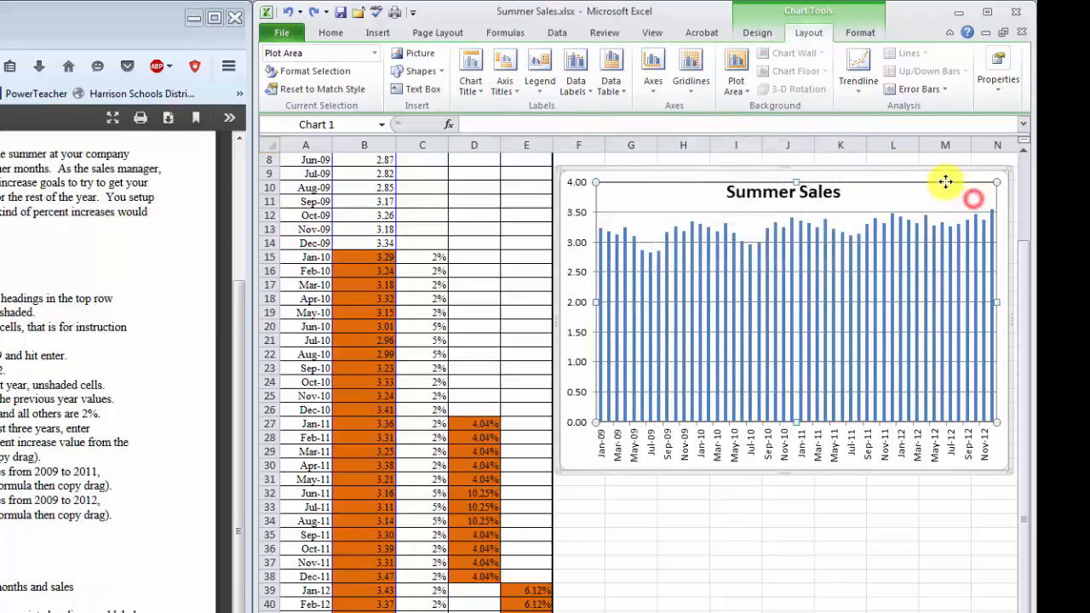
Add a rotated title to the chart's primary vertical axis.
left_click(942, 173)
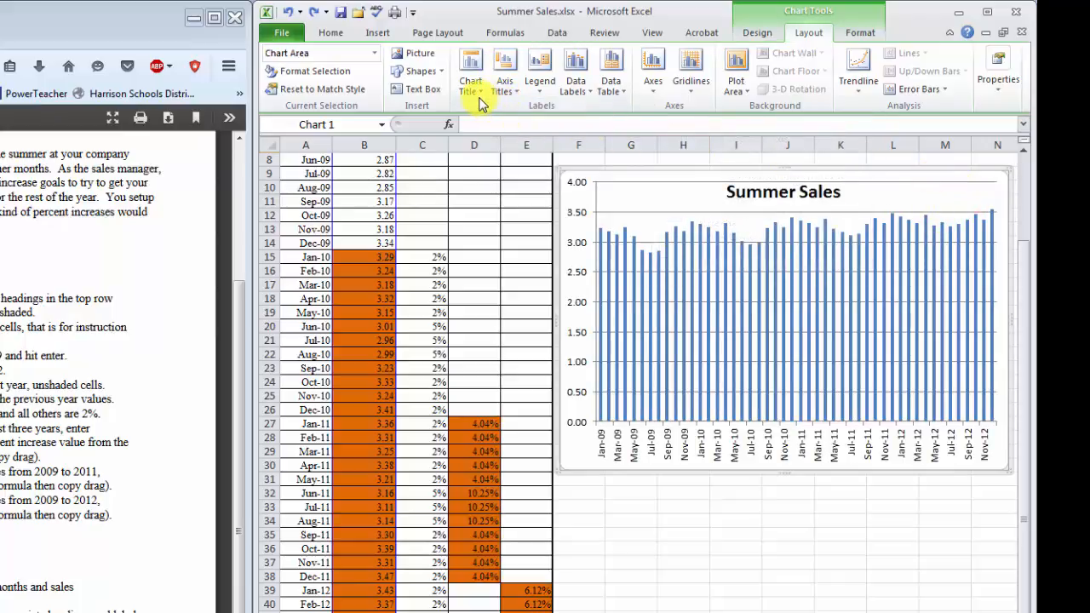
left_click(505, 83)
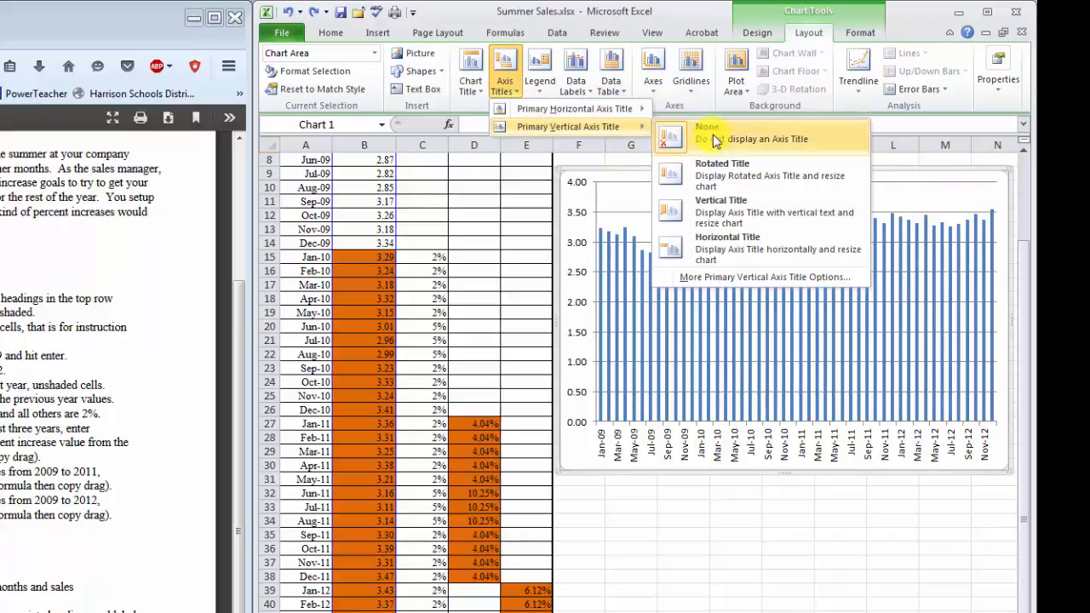
left_click(735, 186)
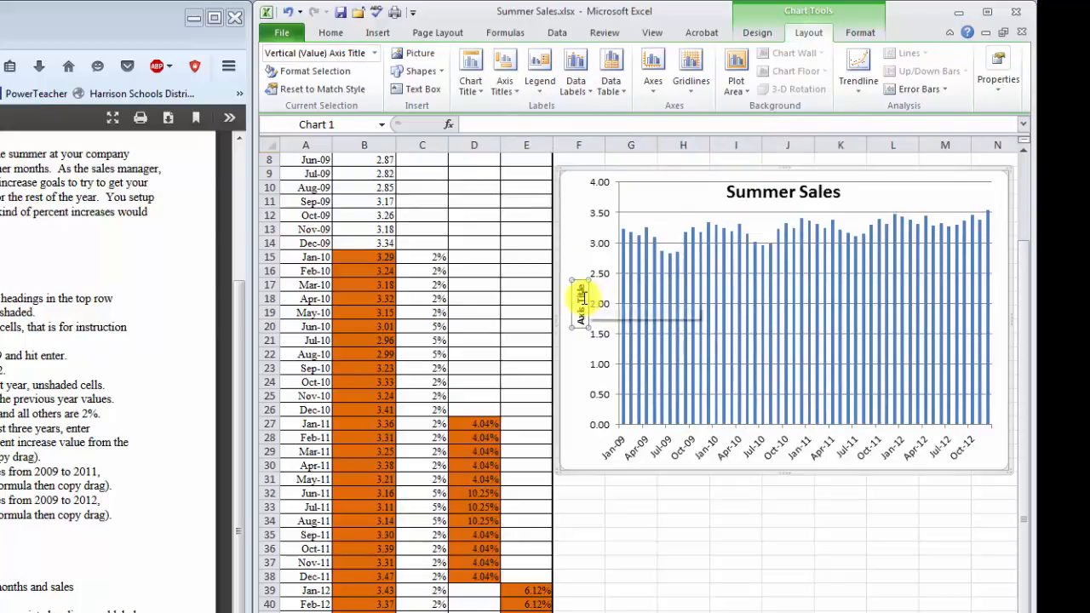
Replace the vertical axis title's placeholder text with Sales in Millions of Dollars.
mouse_move(667, 344)
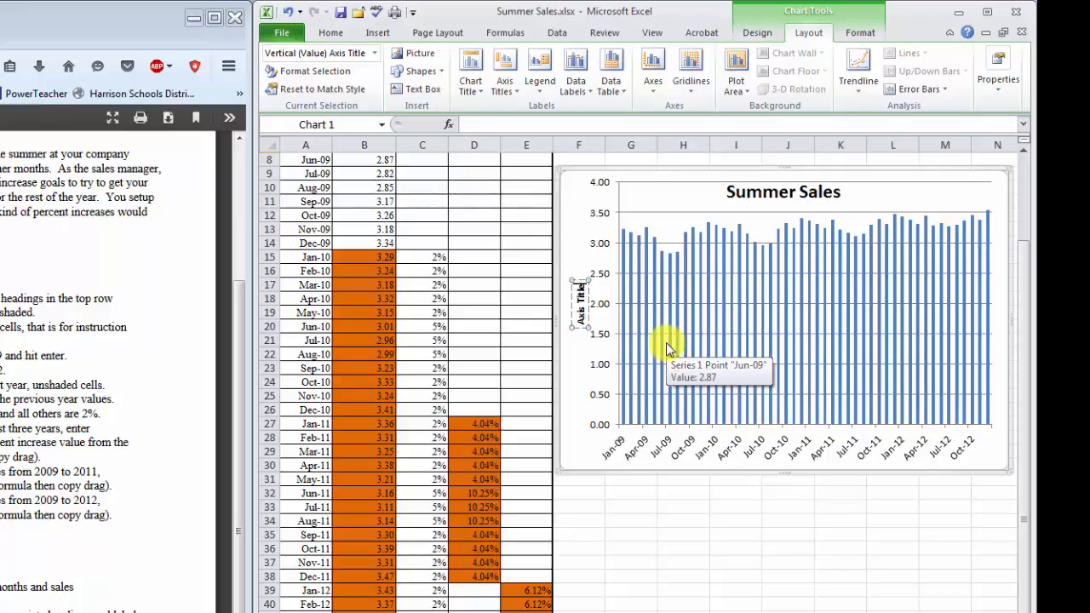
key("BackSpace")
key("BackSpace")
key("BackSpace")
key("BackSpace")
key("BackSpace")
key("BackSpace")
key("BackSpace")
key("BackSpace")
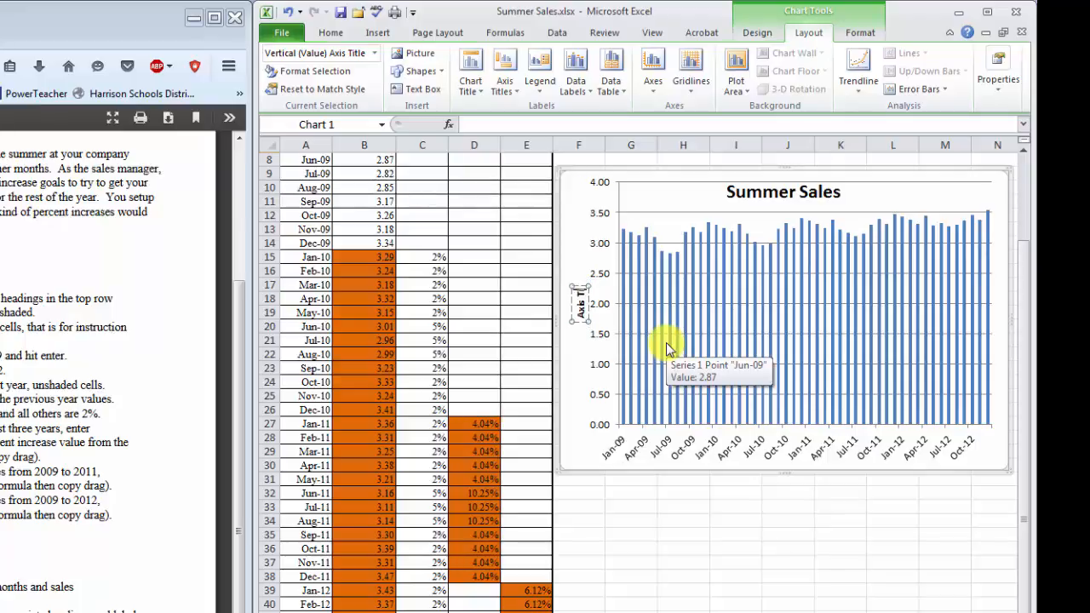
key("BackSpace")
key("BackSpace")
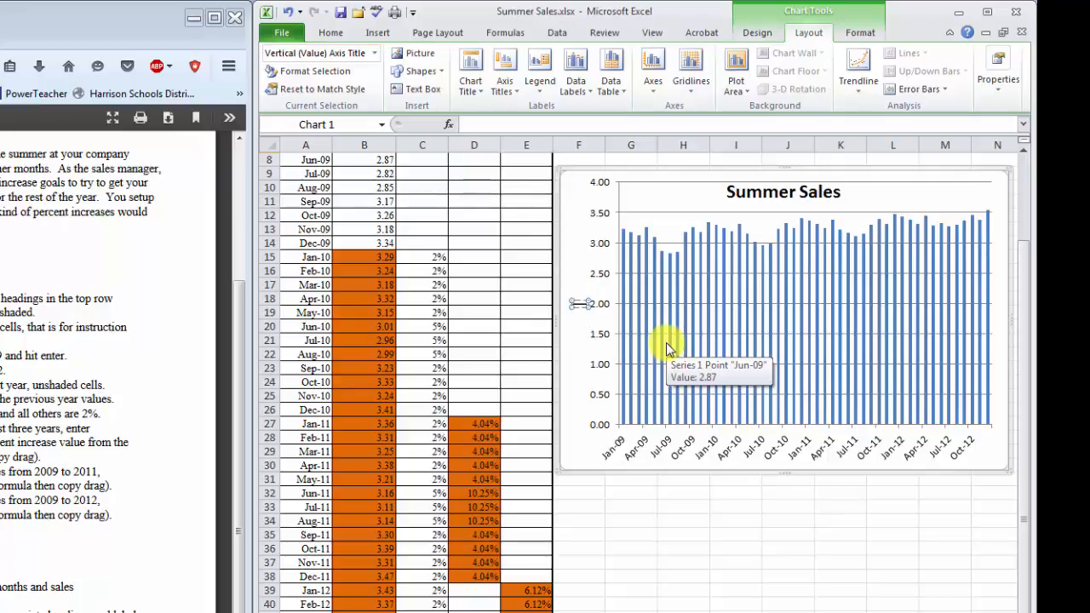
type("Sales in Millio")
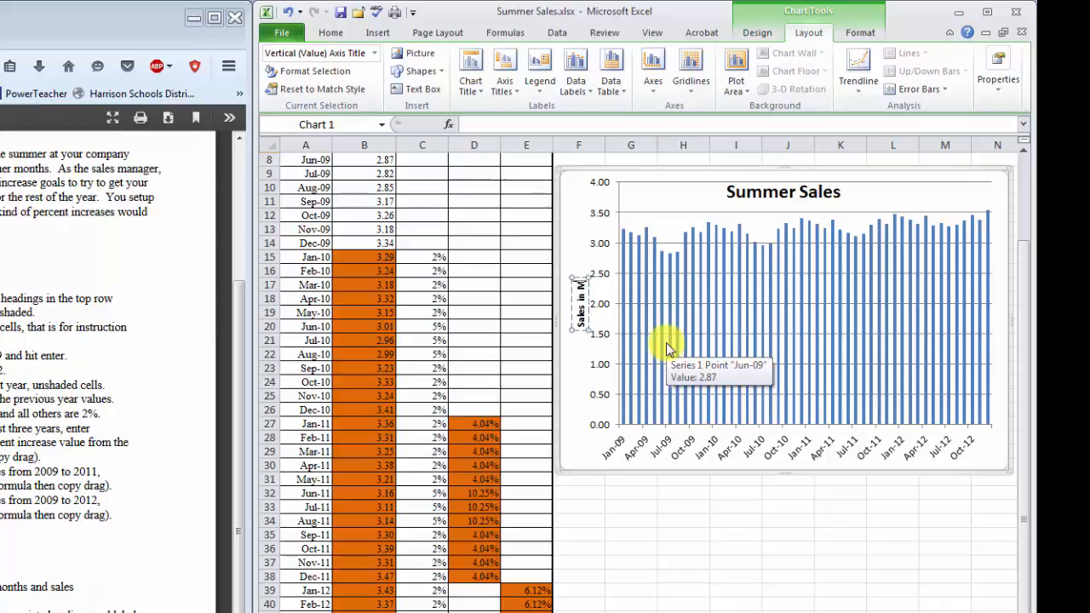
type("s")
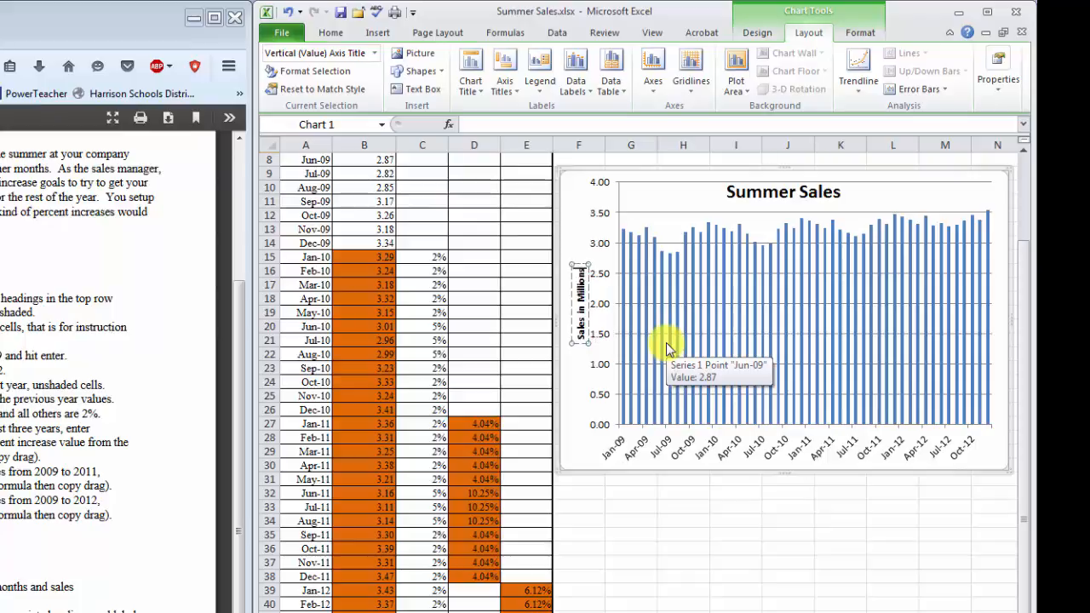
type(" of Dollars")
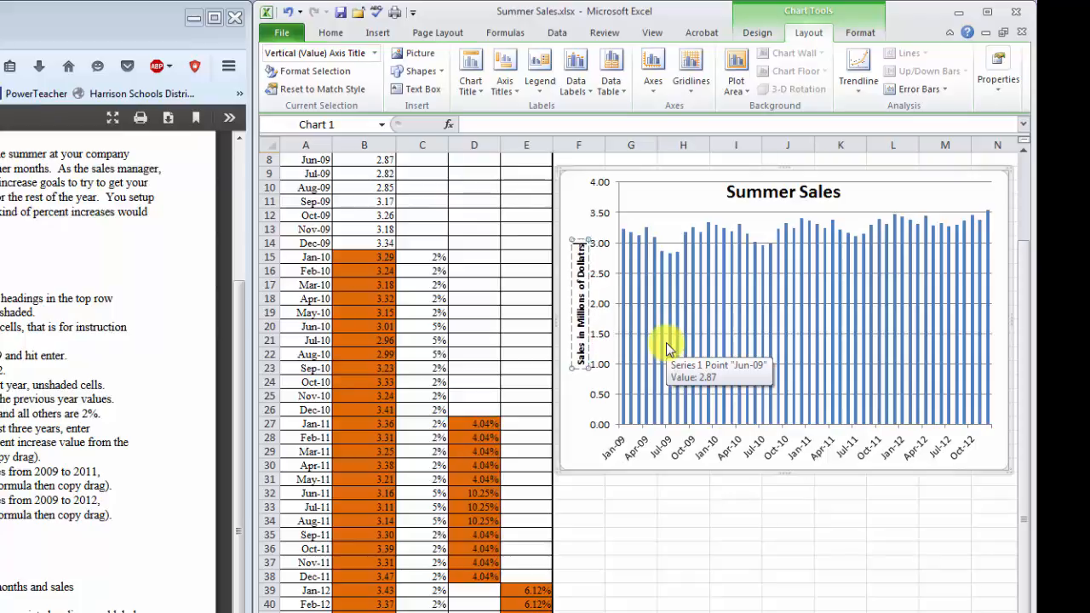
key("BackSpace")
key("BackSpace")
key("BackSpace")
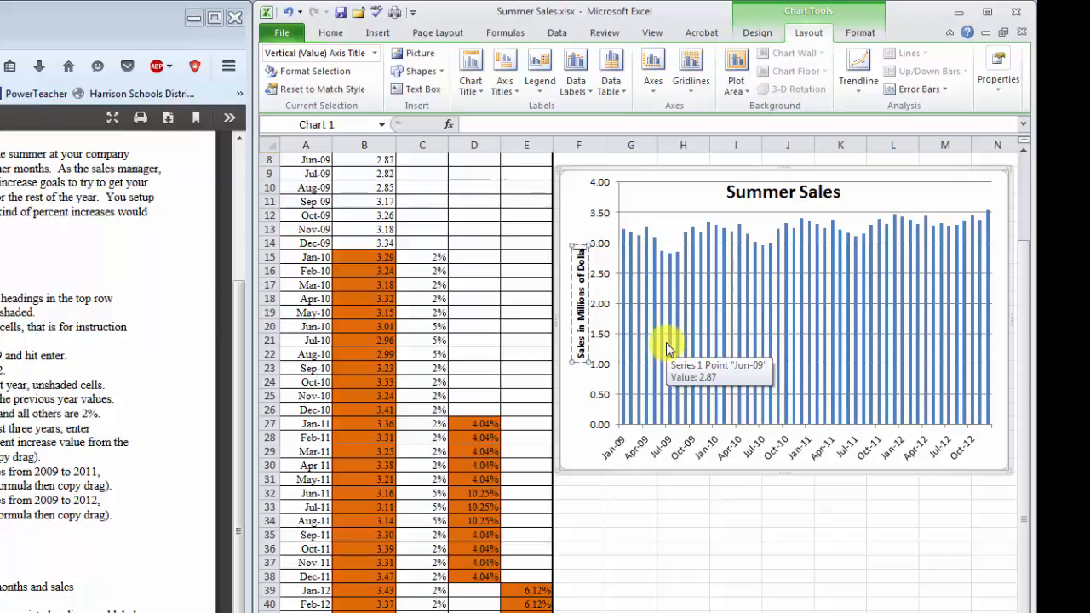
type("rs")
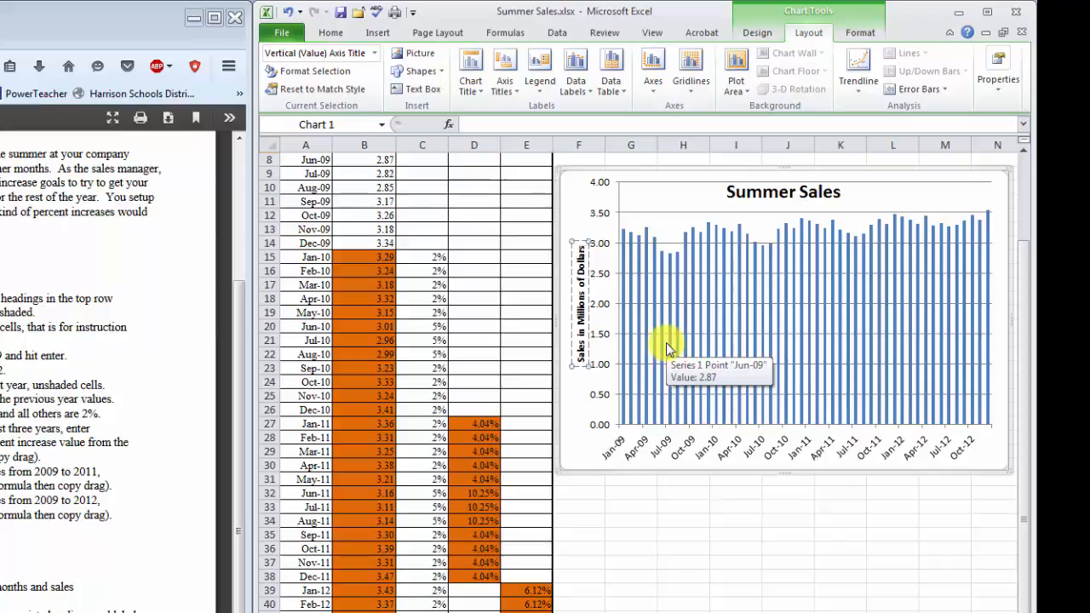
left_click(821, 566)
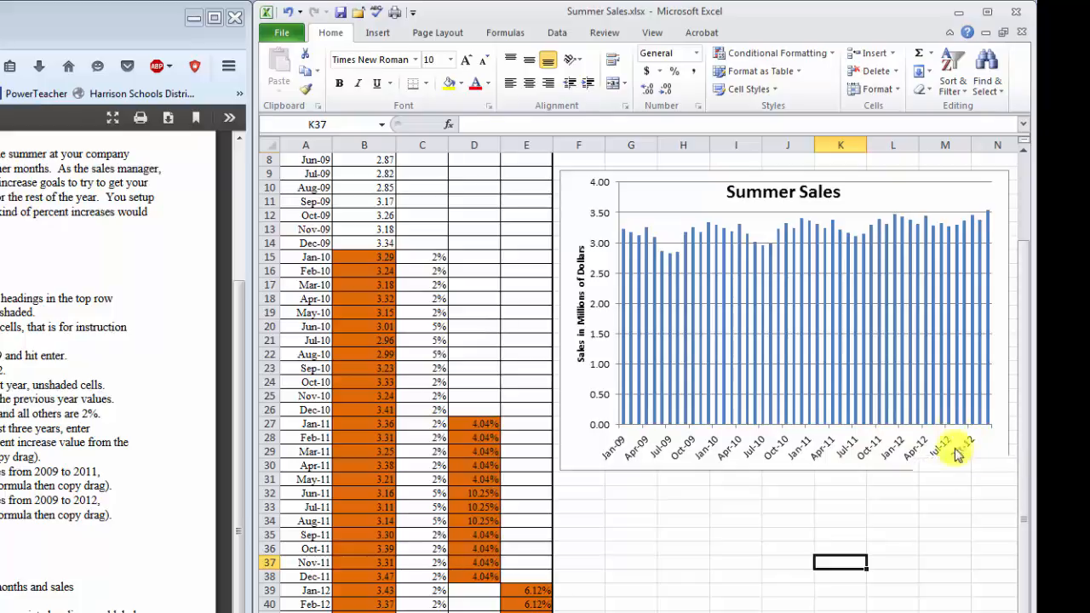
Try the red chart style with the black background on the chart, and restore the plain blue style.
left_click(994, 194)
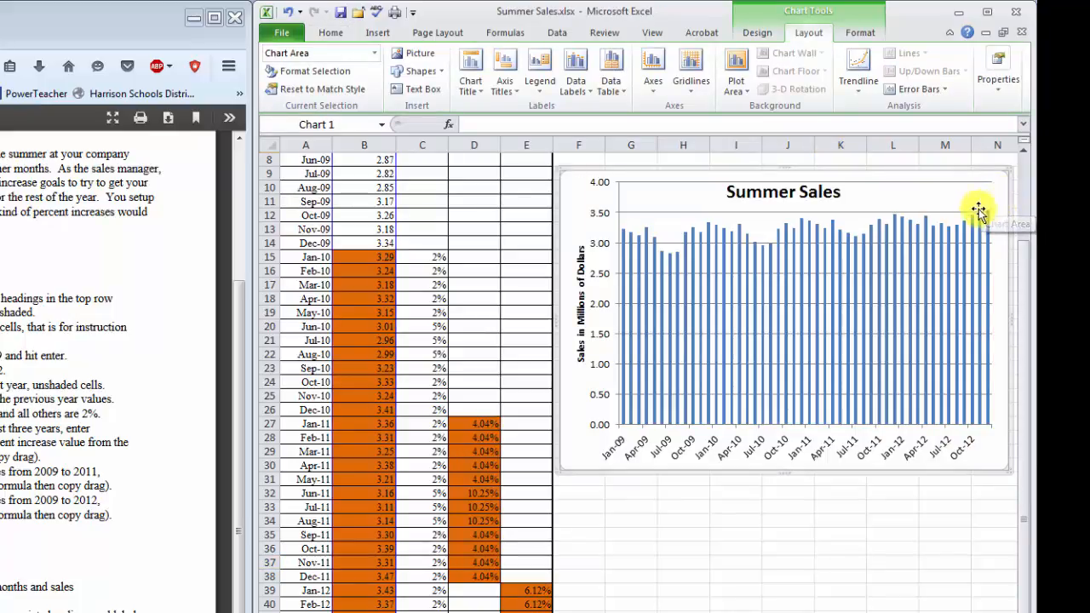
left_click(757, 33)
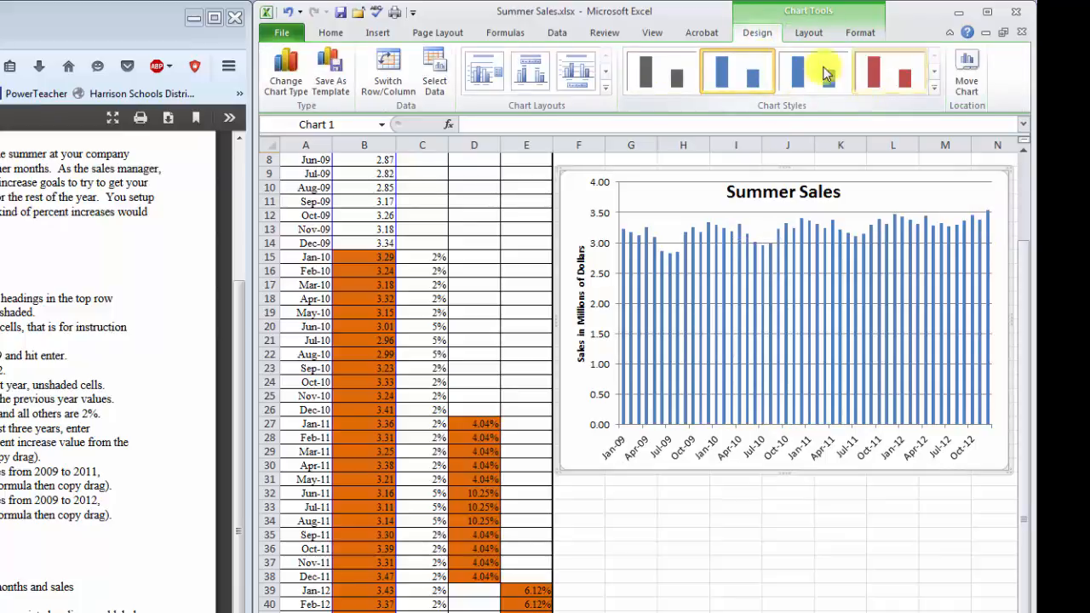
left_click(934, 87)
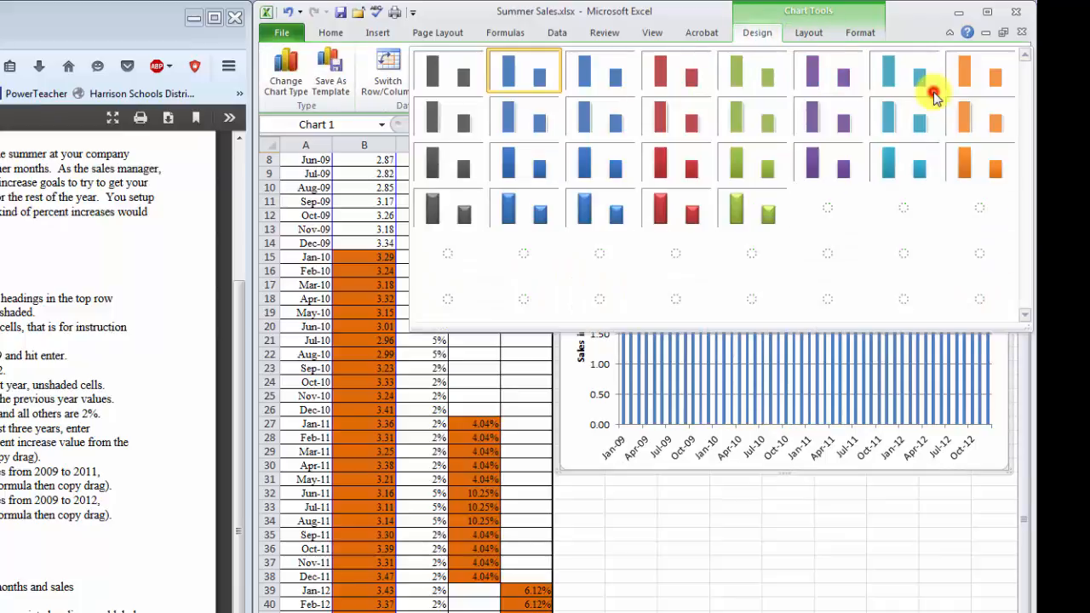
left_click(679, 293)
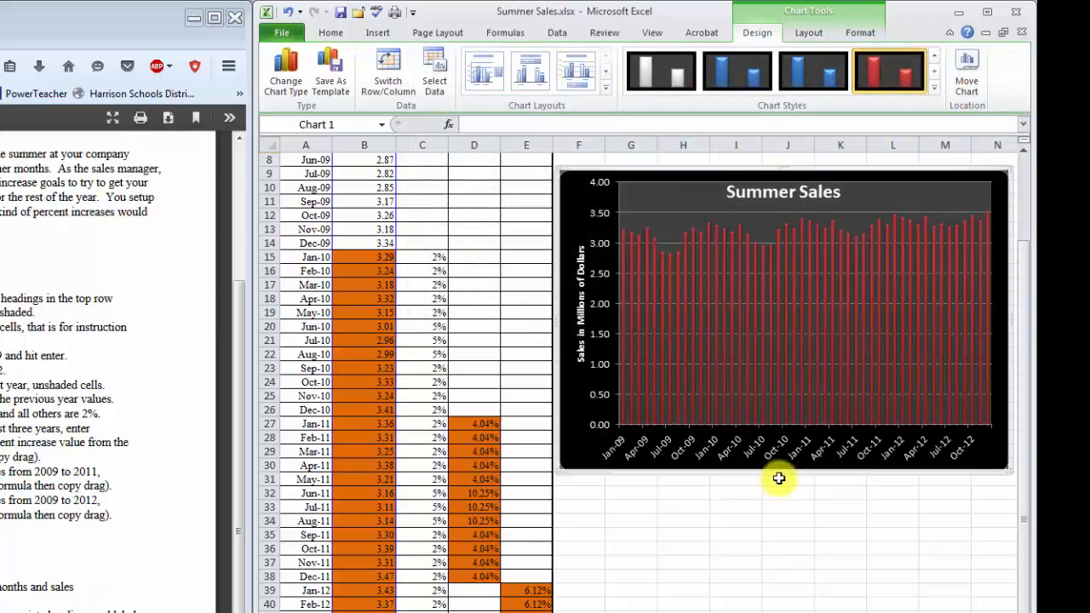
left_click(934, 88)
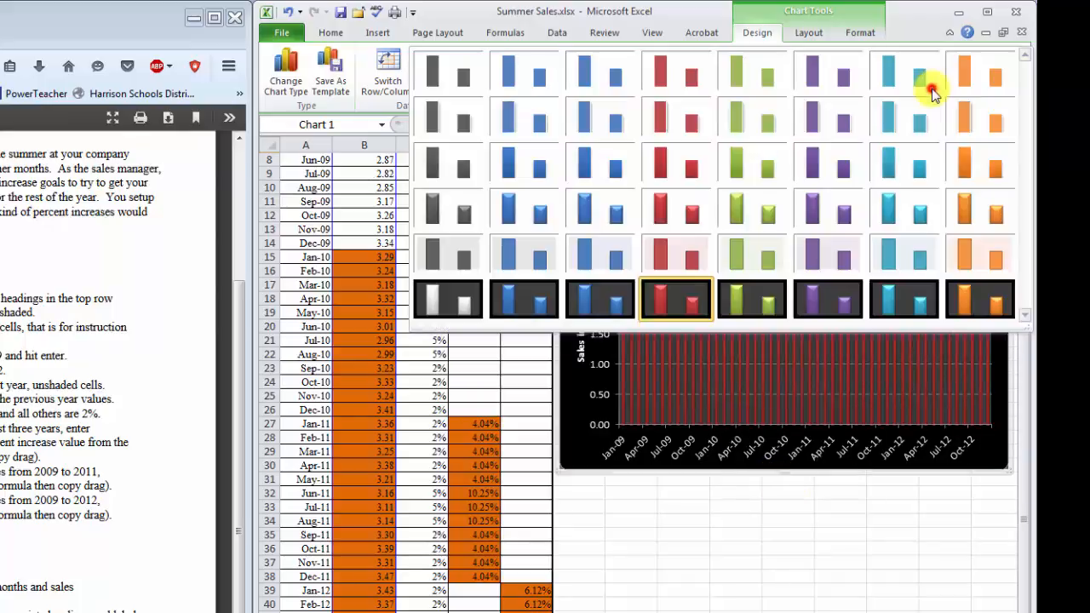
left_click(513, 77)
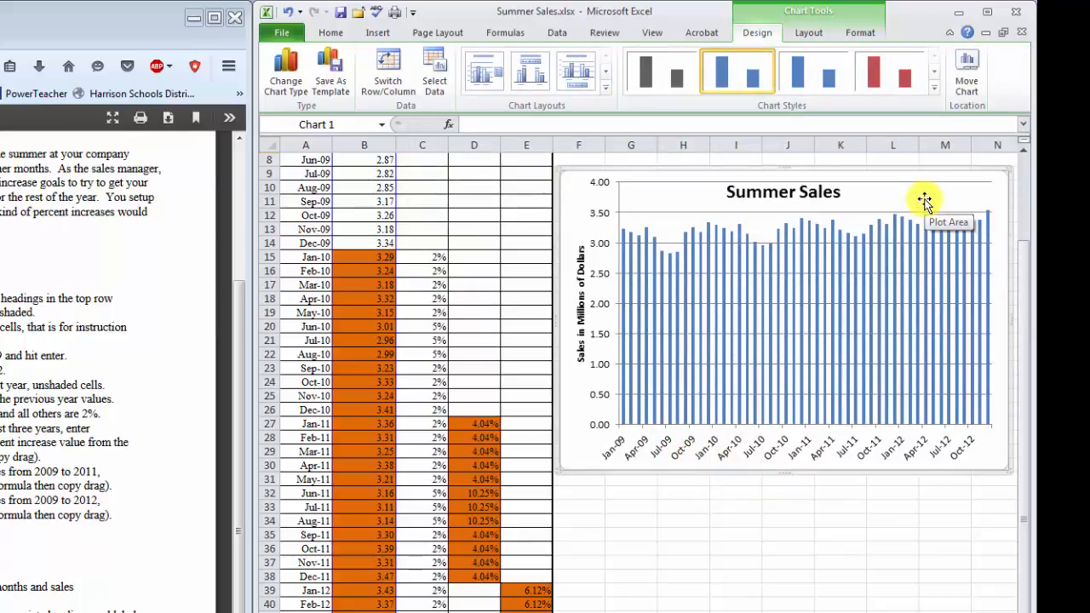
Set the chart's plot area to a picture or texture fill.
left_click(809, 34)
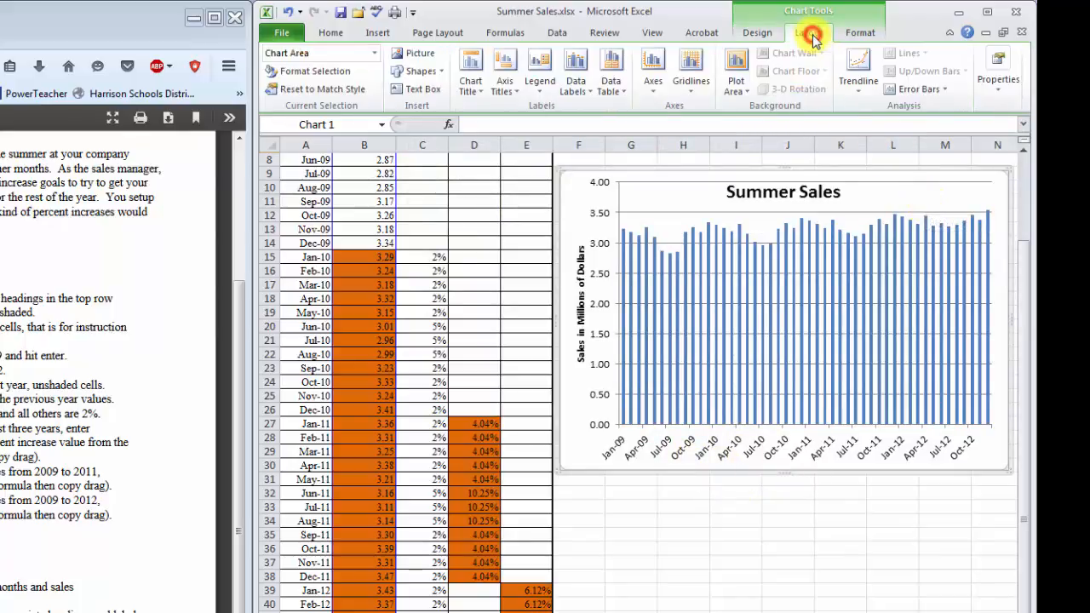
left_click(739, 92)
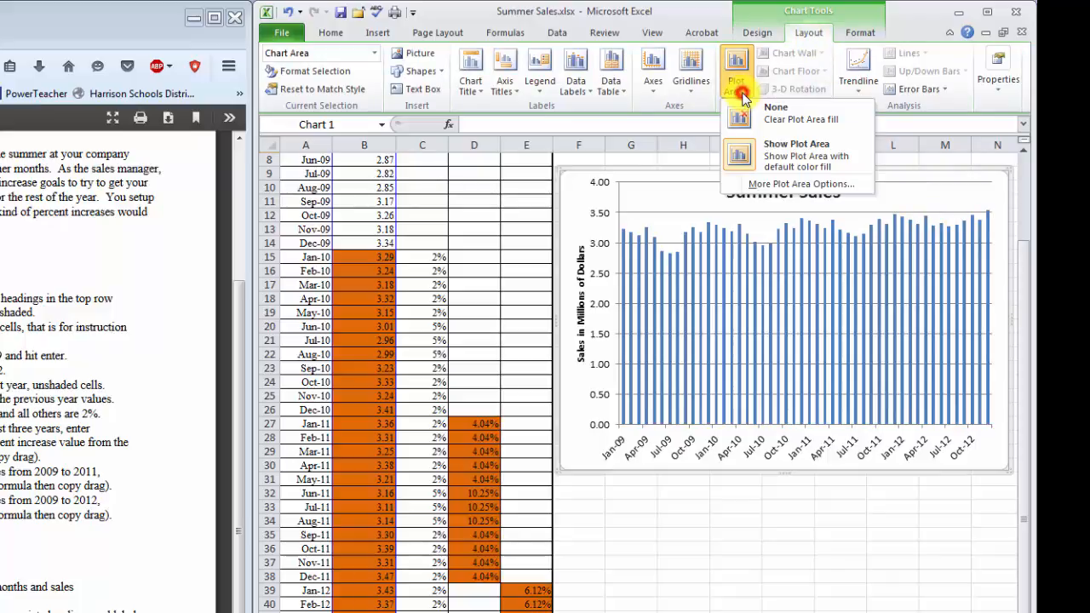
left_click(798, 184)
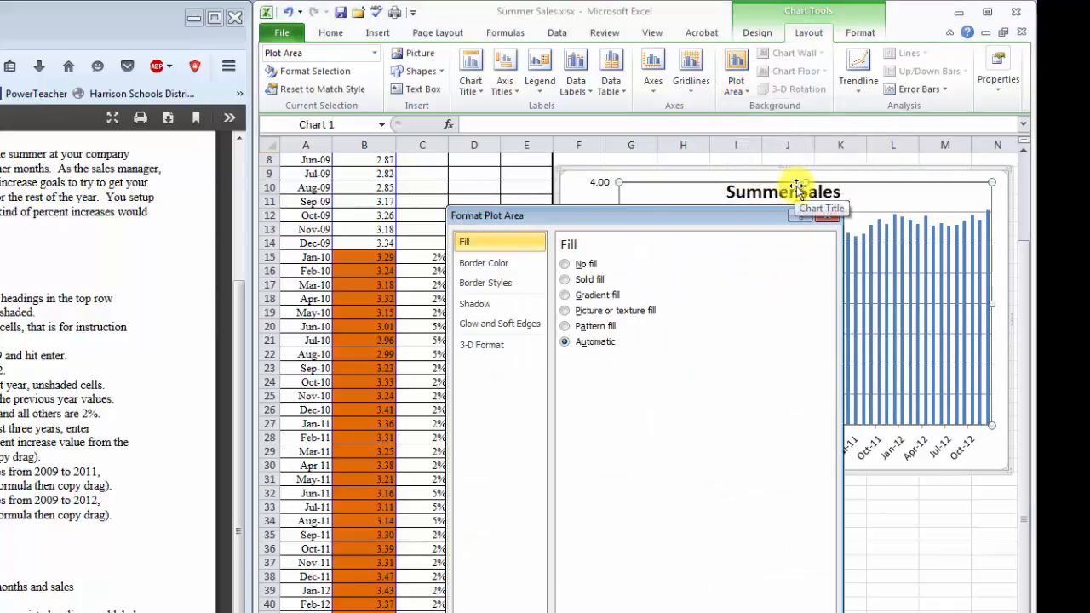
left_click(567, 310)
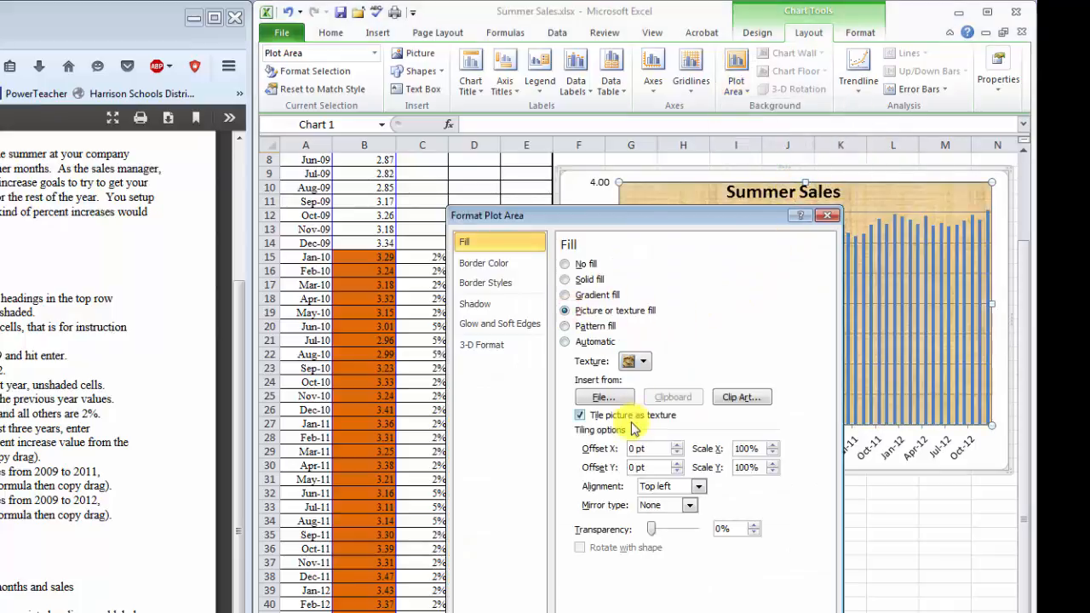
left_click_drag(761, 214, 773, 193)
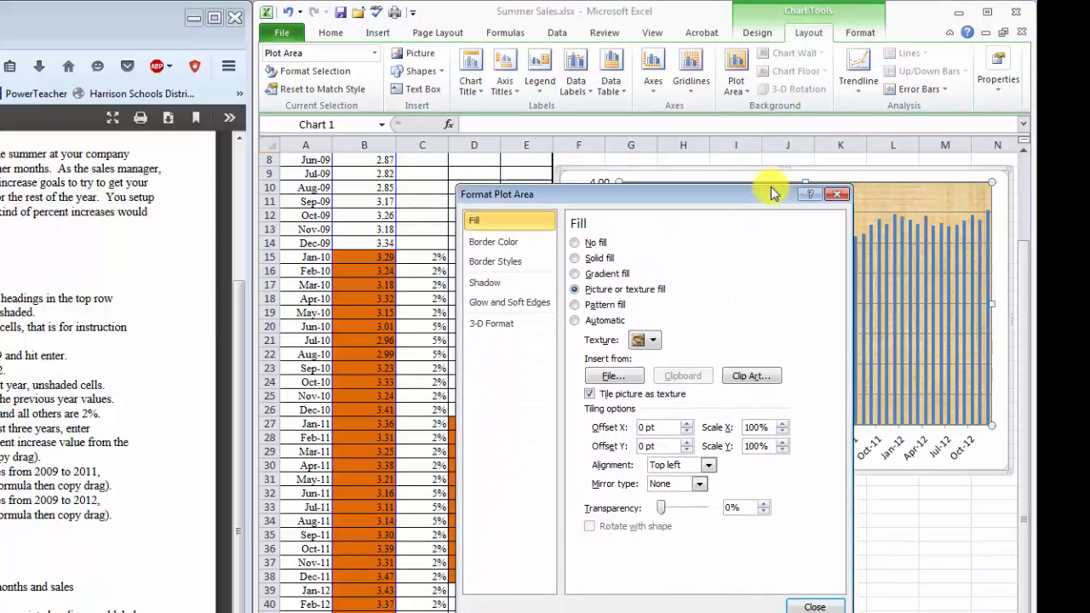
Fill the plot area with the picture 4240713-money.jpg from the Excel Summer Sales folder under aaTeaching, Courses, BCA.
left_click(613, 376)
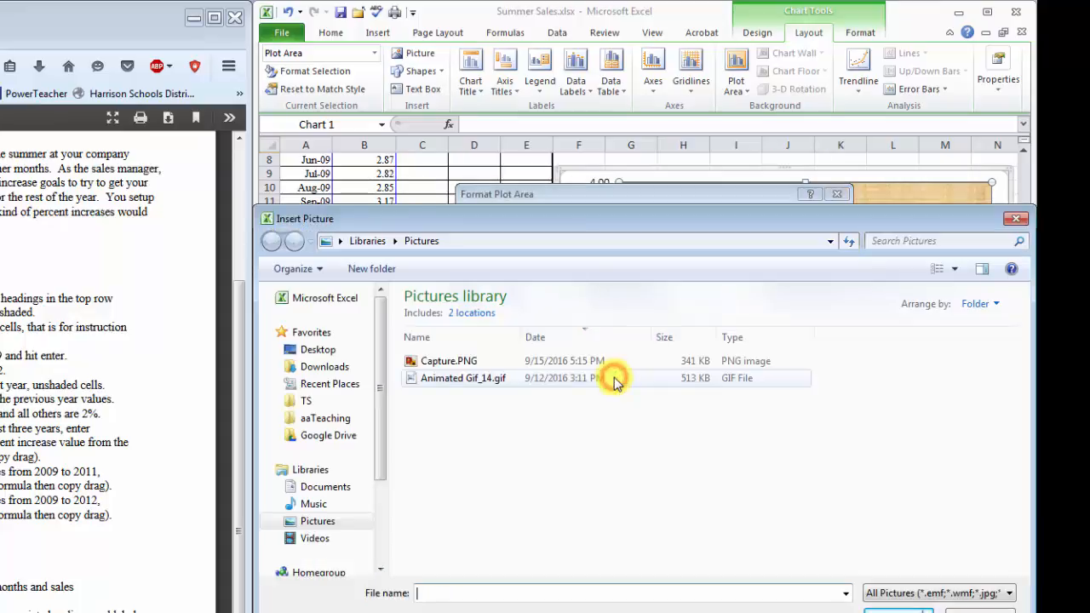
left_click(339, 421)
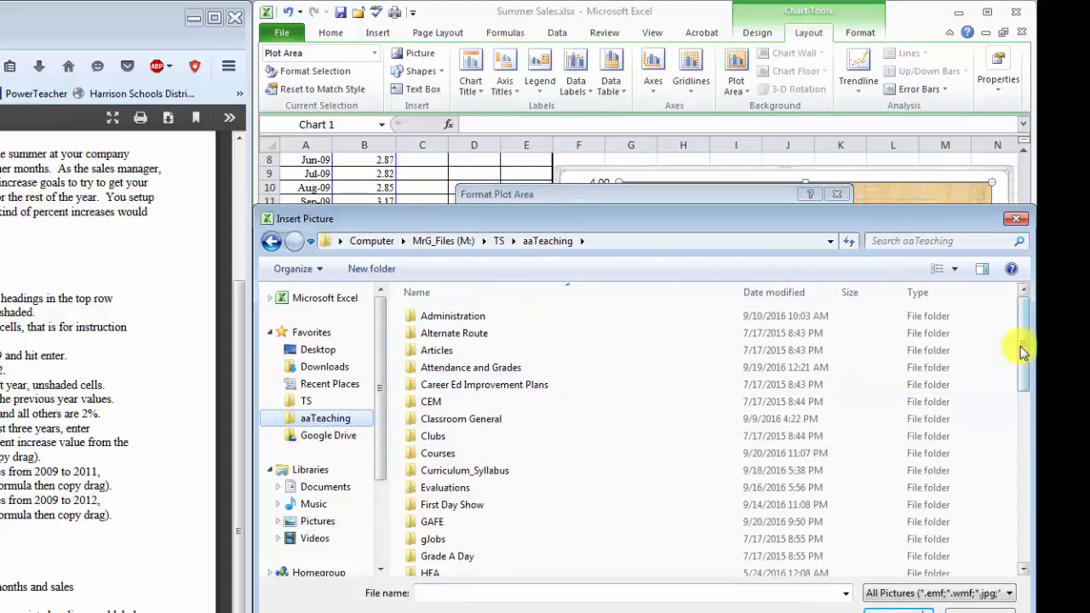
double_click(436, 453)
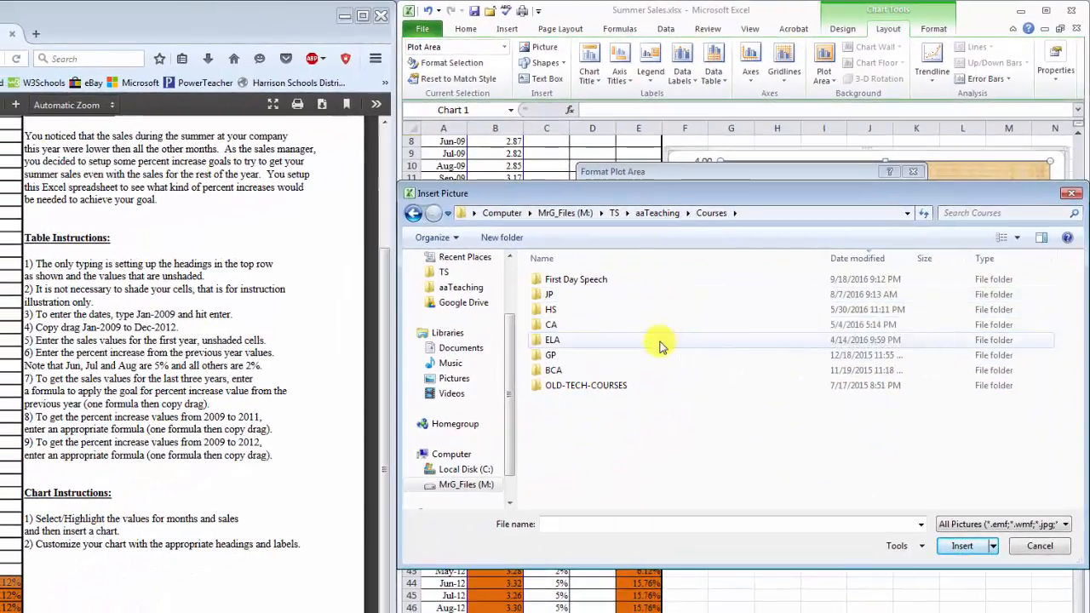
double_click(560, 375)
double_click(600, 281)
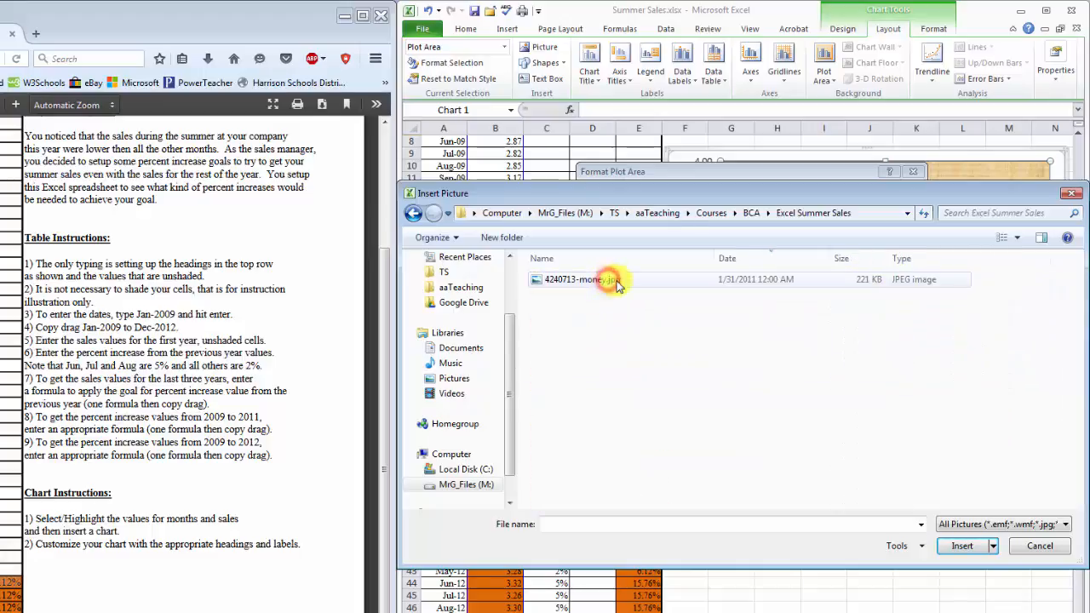
left_click(617, 285)
left_click(962, 545)
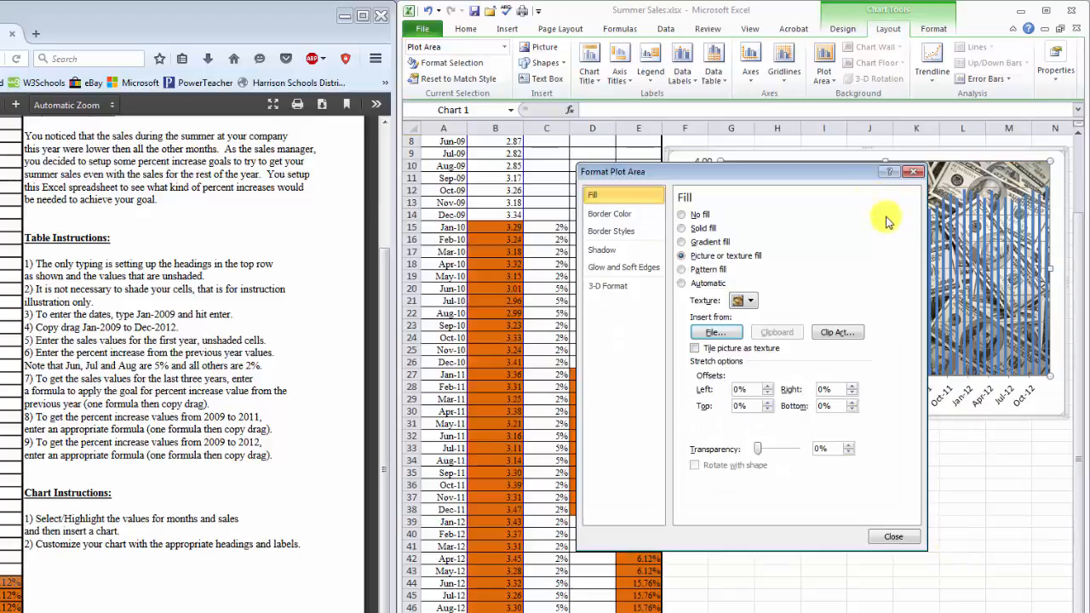
Set the transparency of the plot area's picture fill to 85%.
left_click_drag(840, 176, 596, 284)
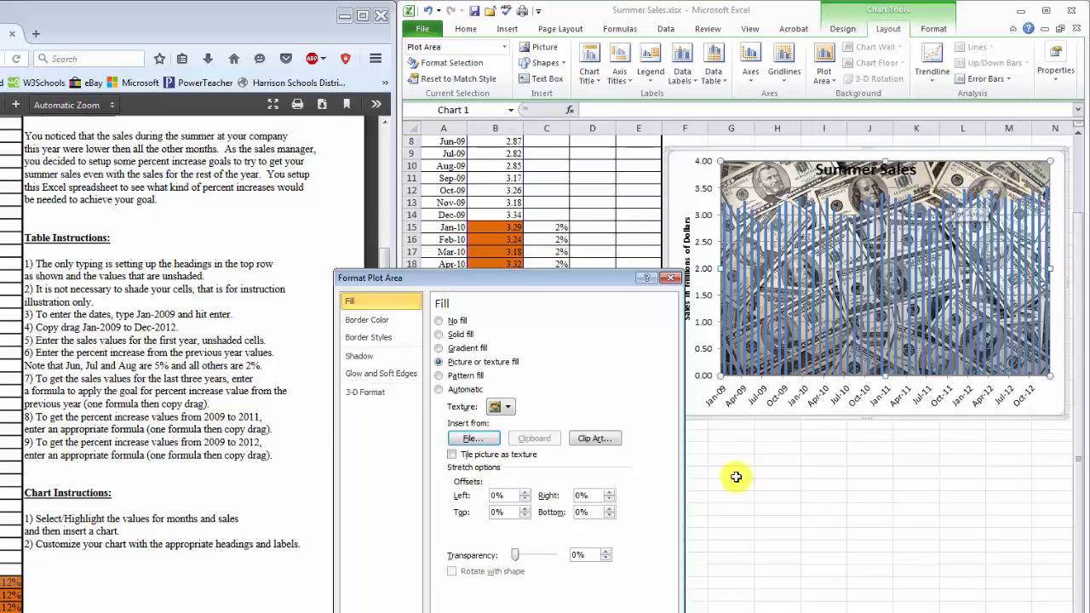
left_click_drag(516, 558, 545, 558)
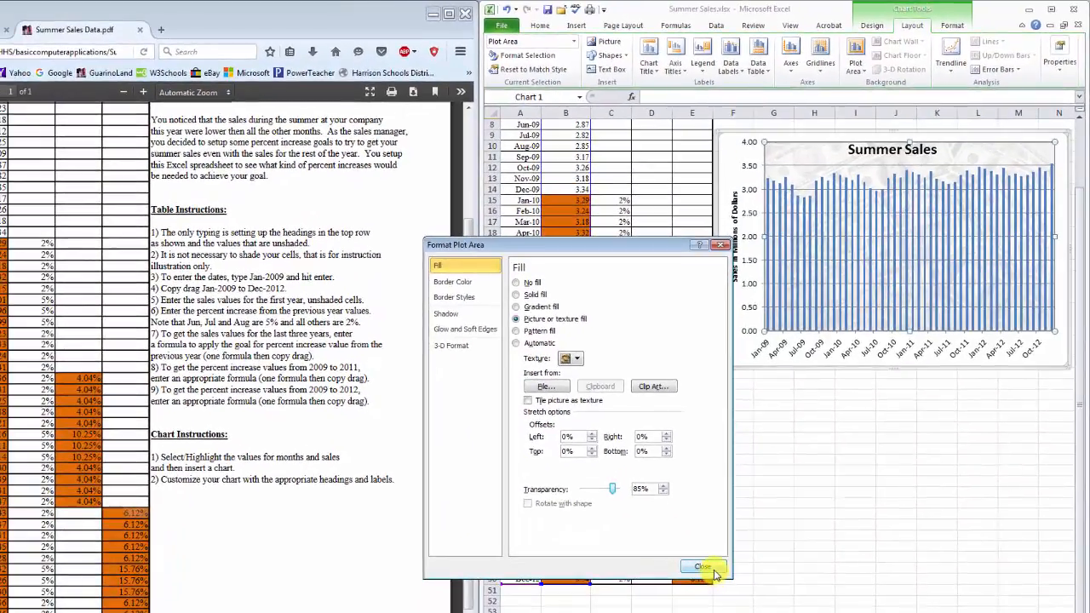
left_click(706, 564)
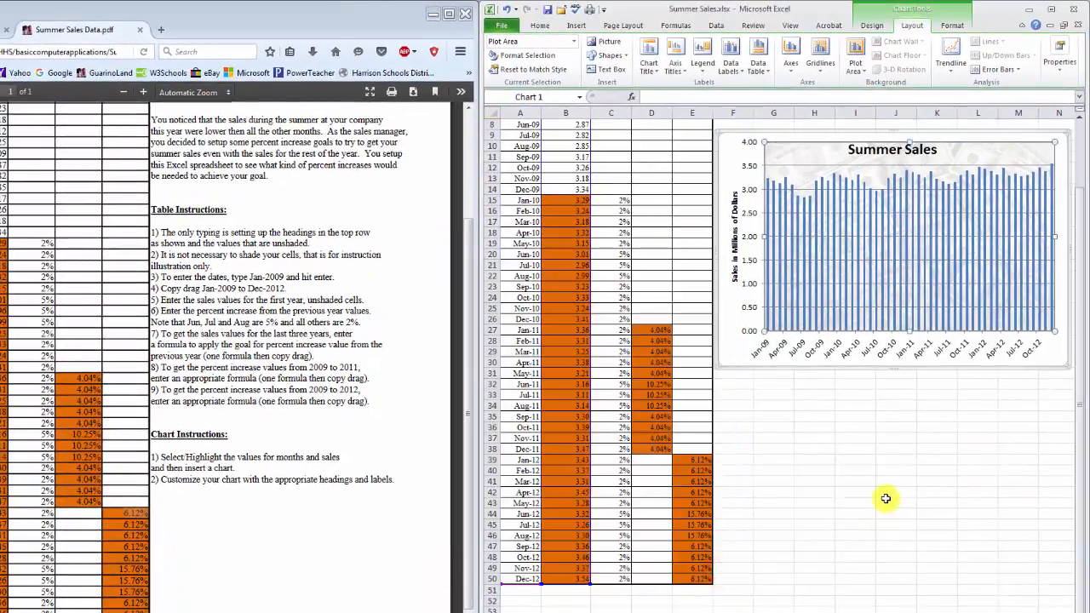
left_click(952, 26)
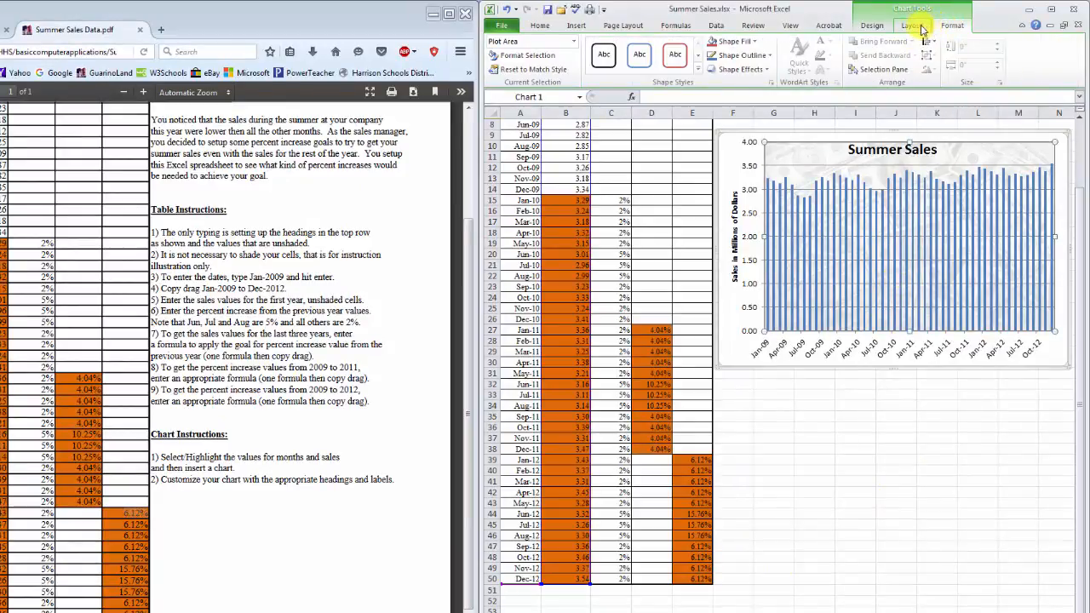
left_click(920, 28)
left_click(877, 27)
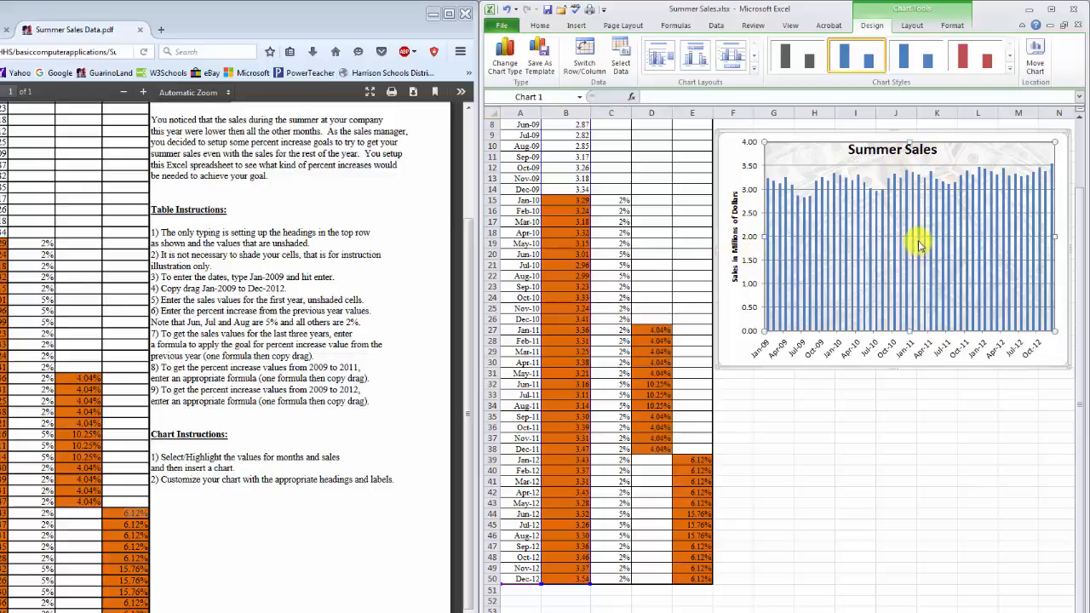
left_click(1010, 72)
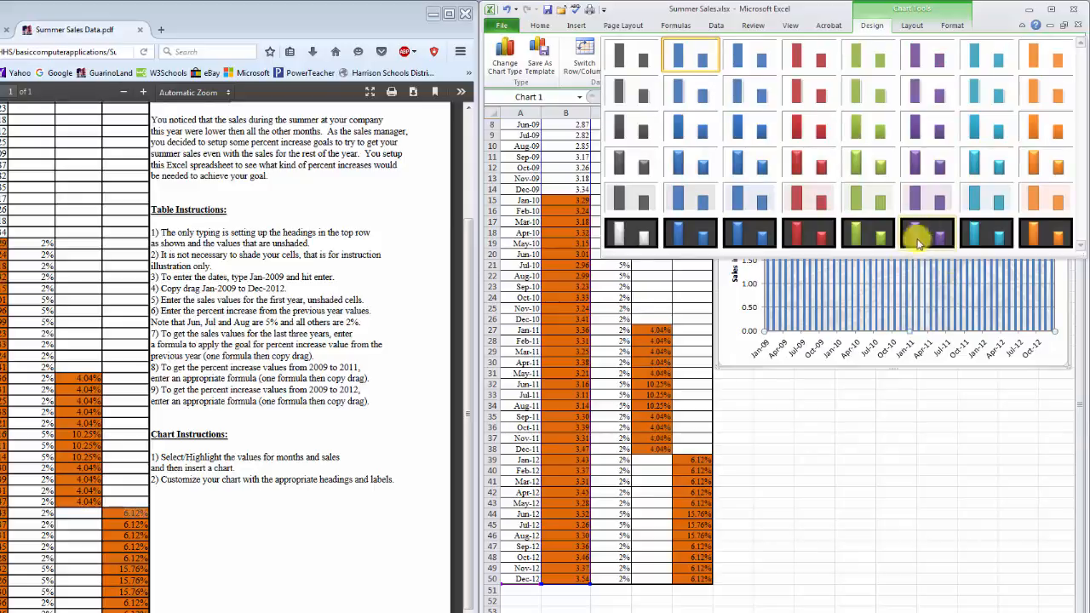
left_click(928, 429)
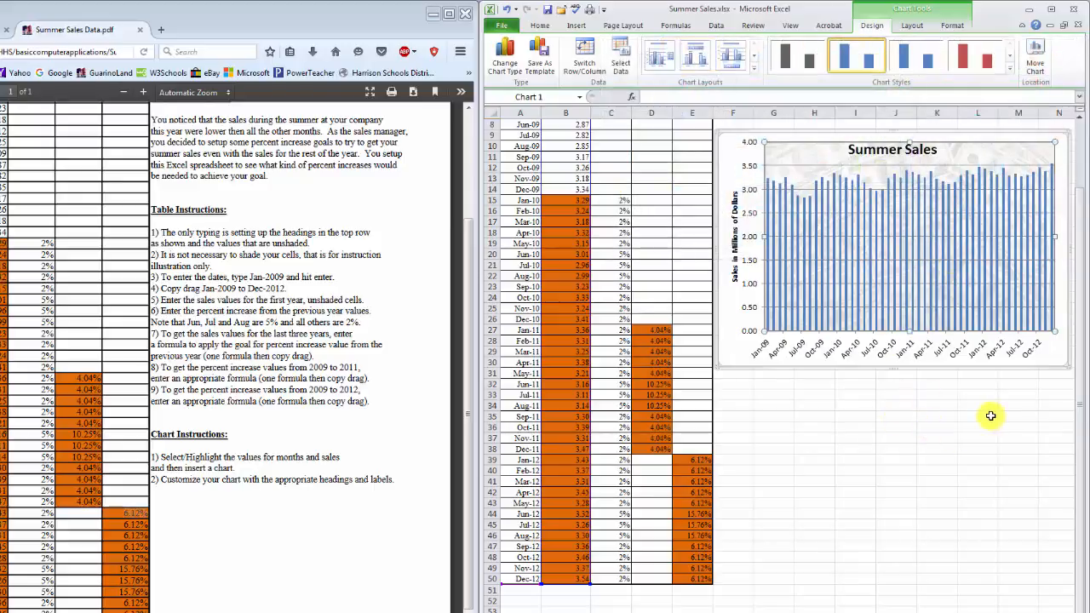
scroll(943, 412, "up", 3)
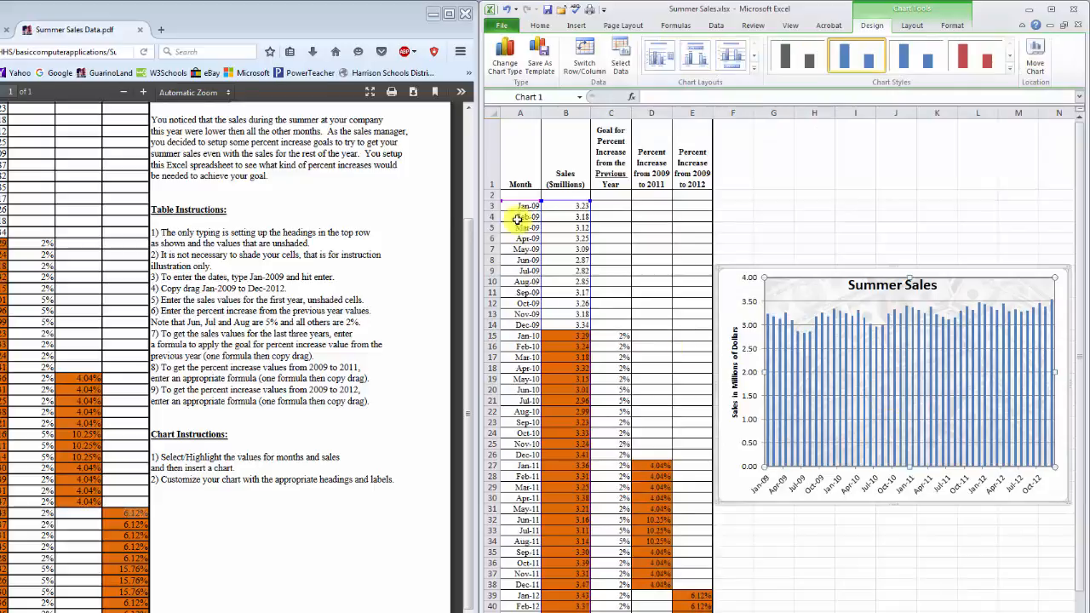